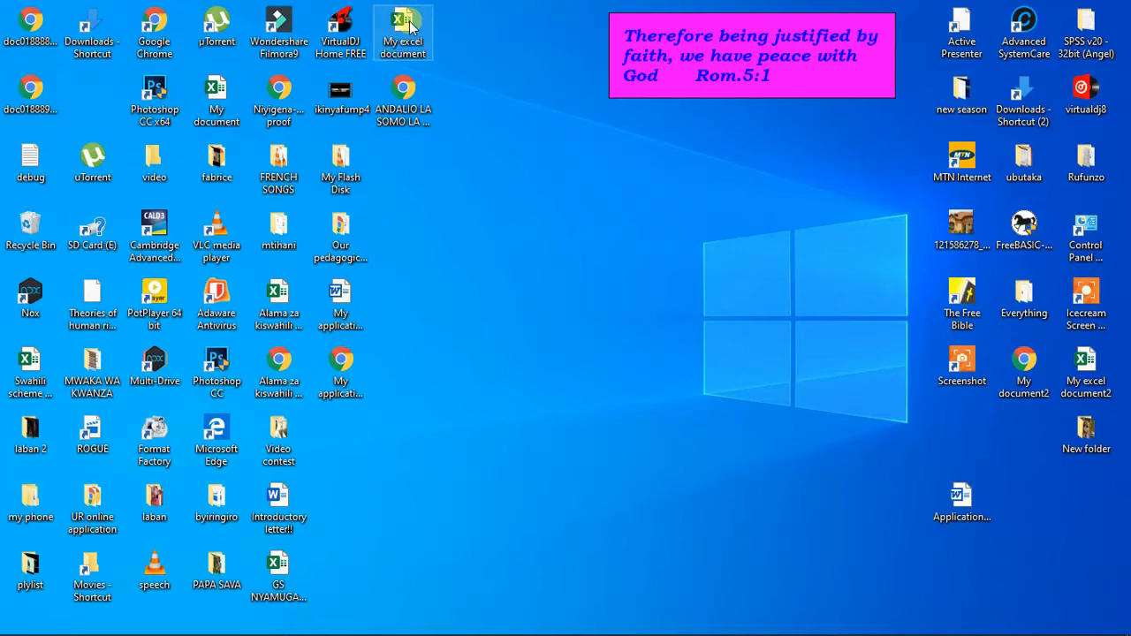
# - Open the "My excel document" workbook from the desktop and bring the marks table into view
pyautogui.doubleClick(409, 27)
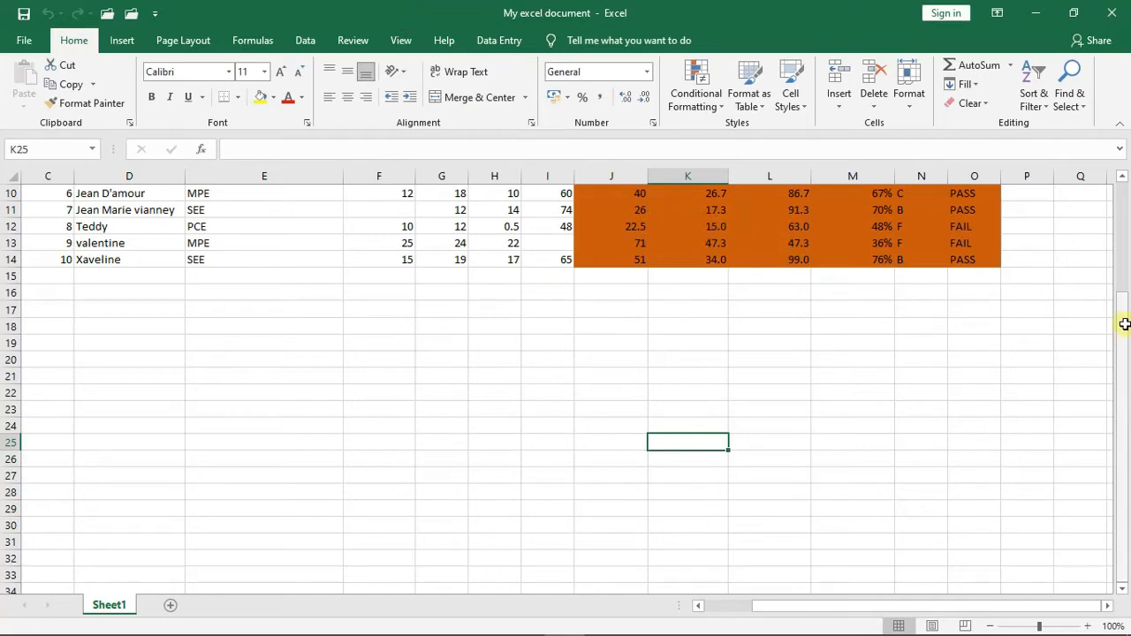
pyautogui.moveTo(1125, 324); pyautogui.dragTo(1125, 226)
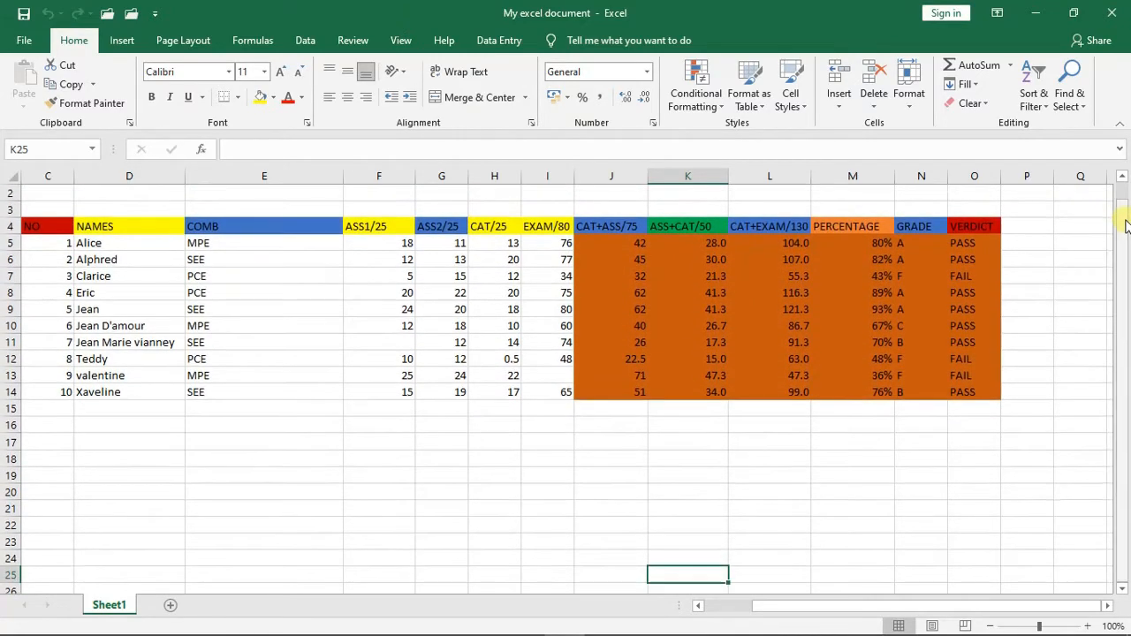
# - Number cells D18 to D28 below the marks table from 1 to 11 and make the numbers bold
pyautogui.click(133, 446)
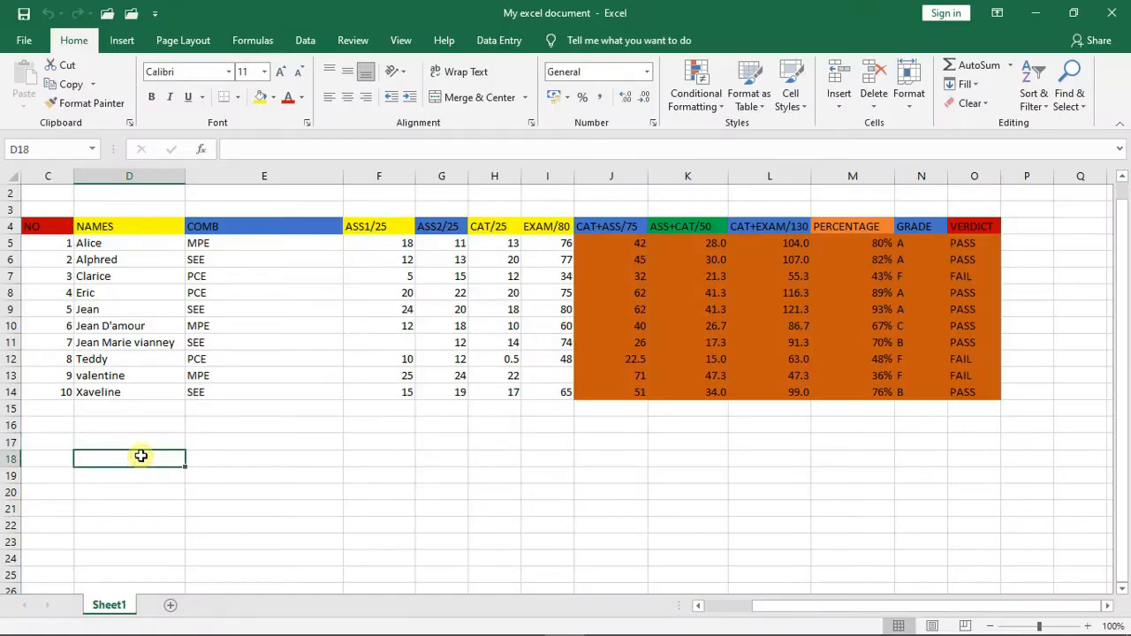
pyautogui.write('1')
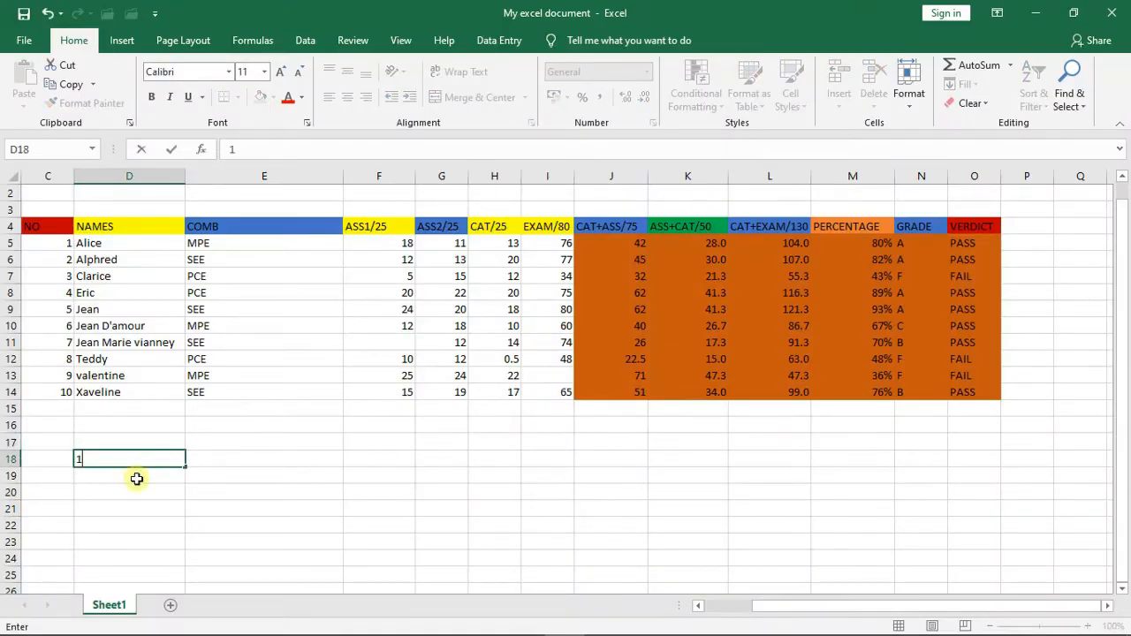
pyautogui.press('Return')
pyautogui.write('2')
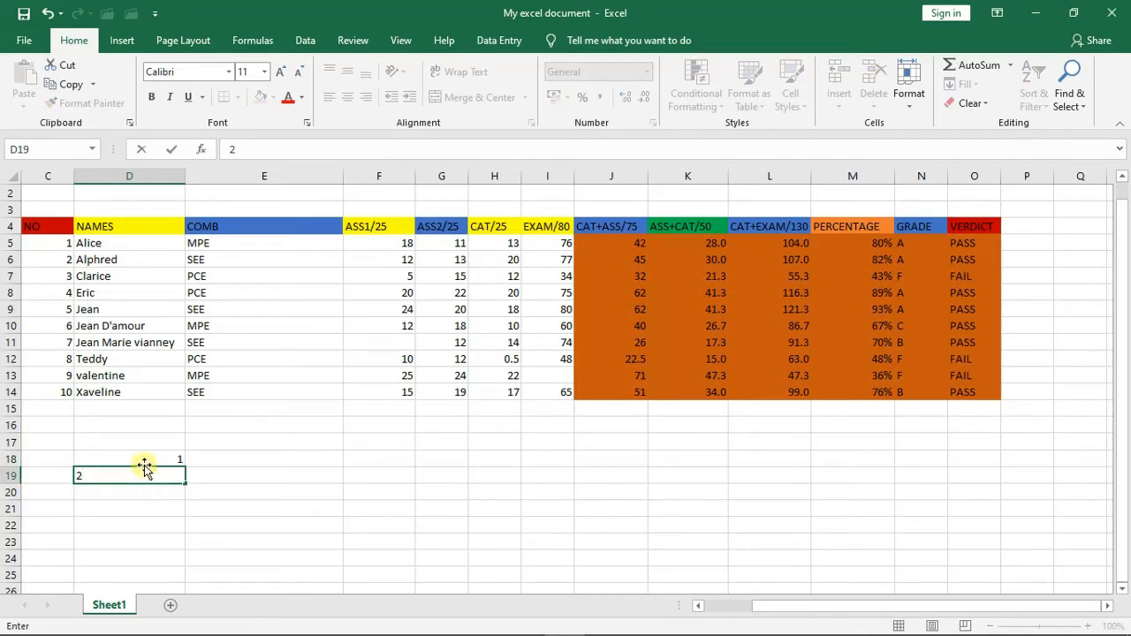
pyautogui.click(144, 460)
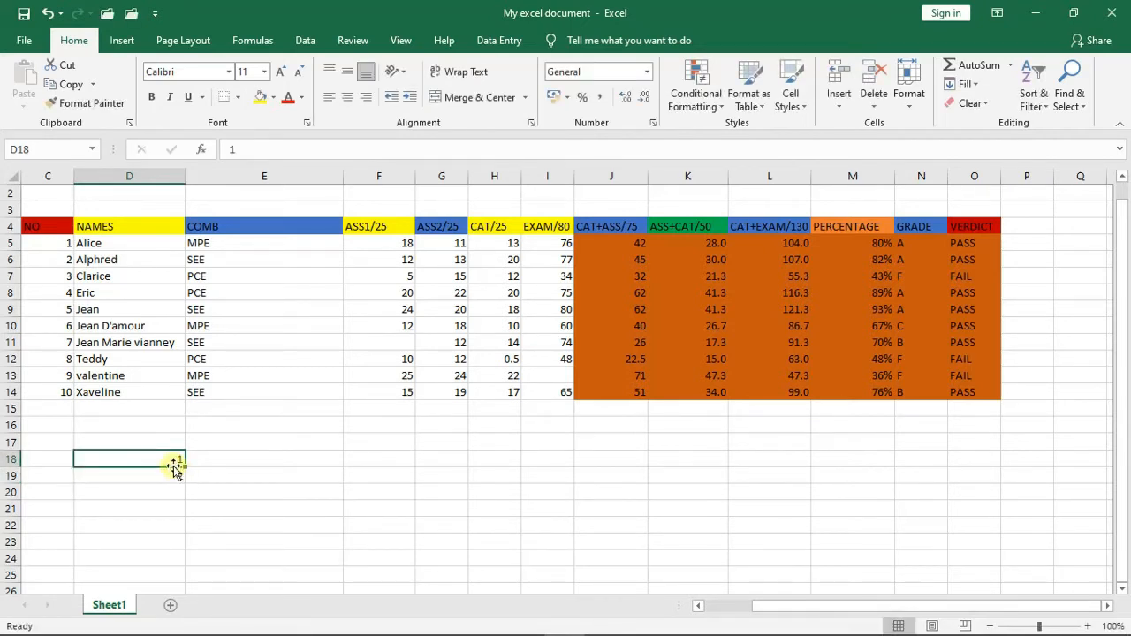
pyautogui.moveTo(165, 462); pyautogui.dragTo(185, 487)
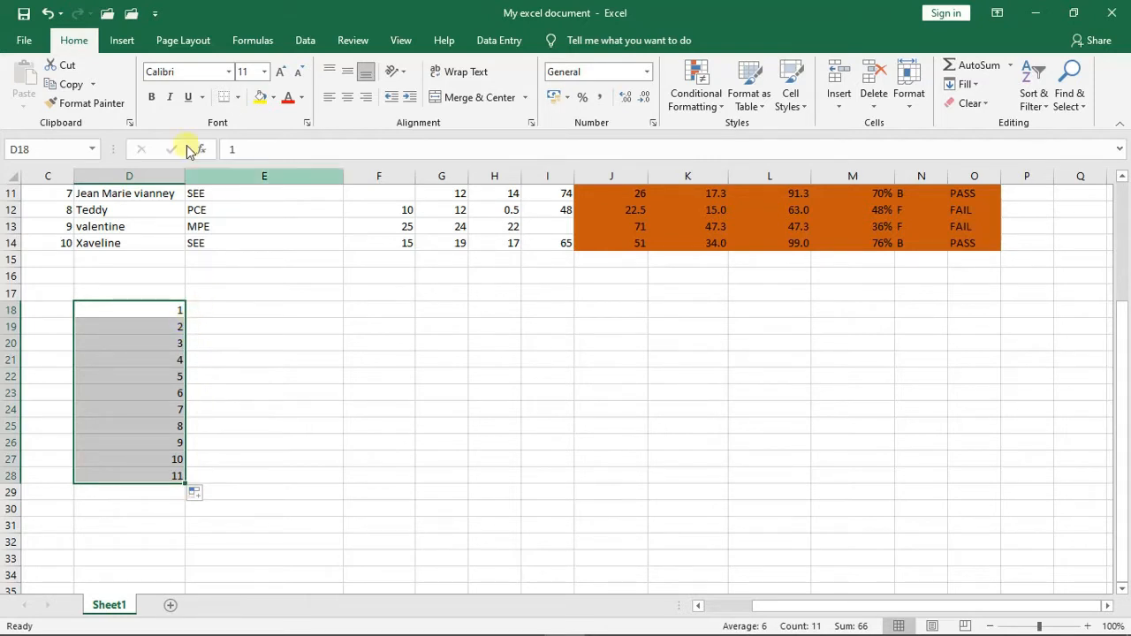
pyautogui.click(151, 97)
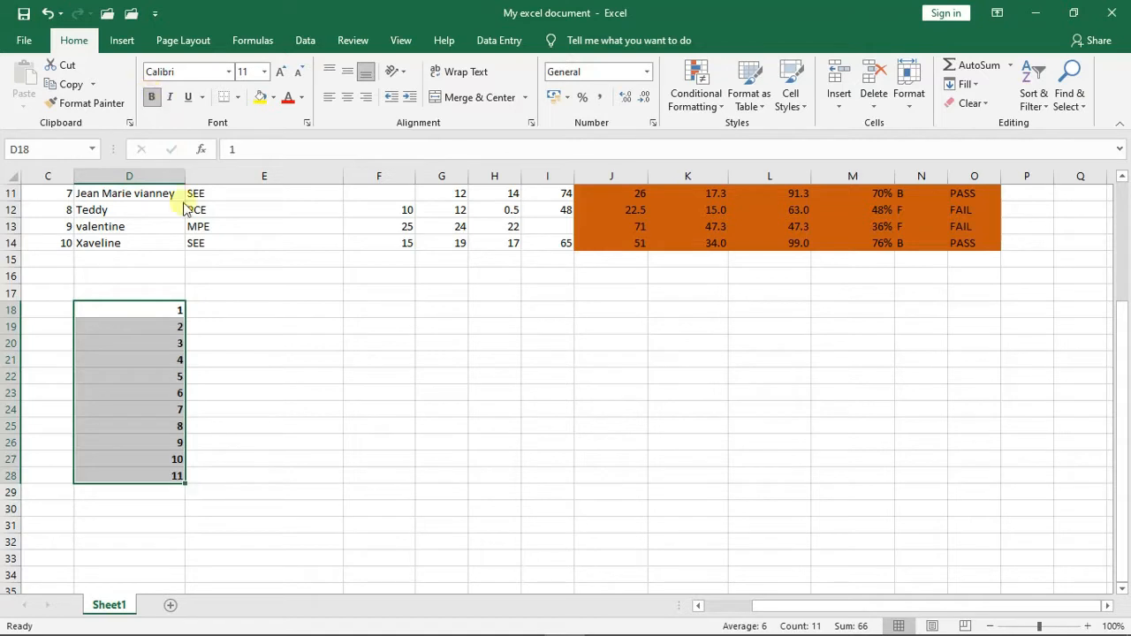
# - Enter the label MINIMUM in cell E18, beside number 1
pyautogui.click(213, 314)
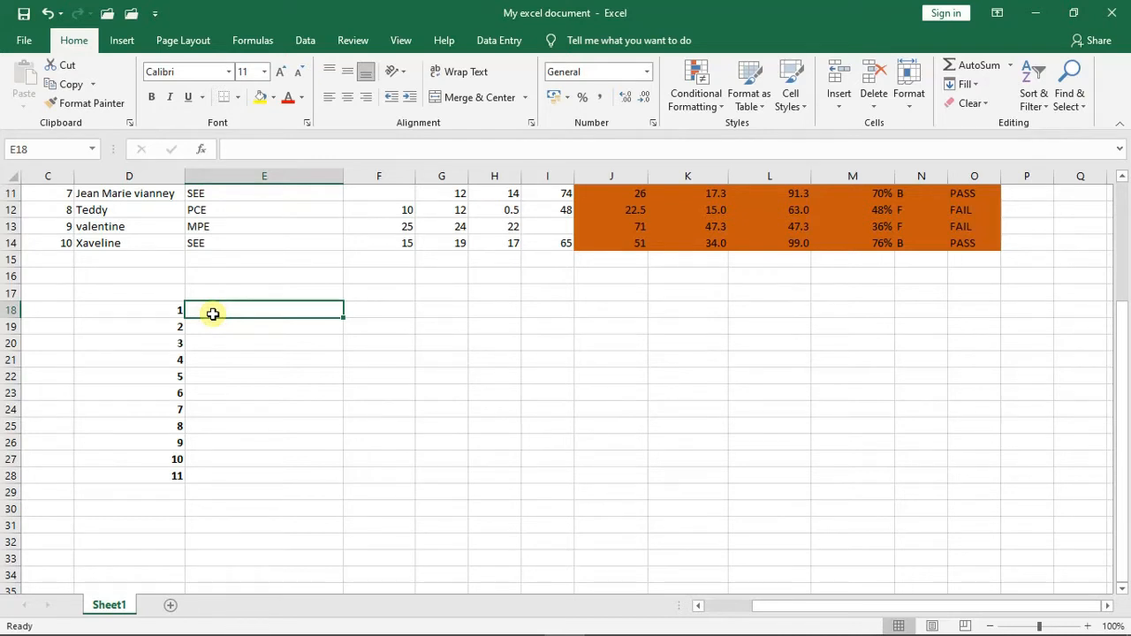
pyautogui.write('M')
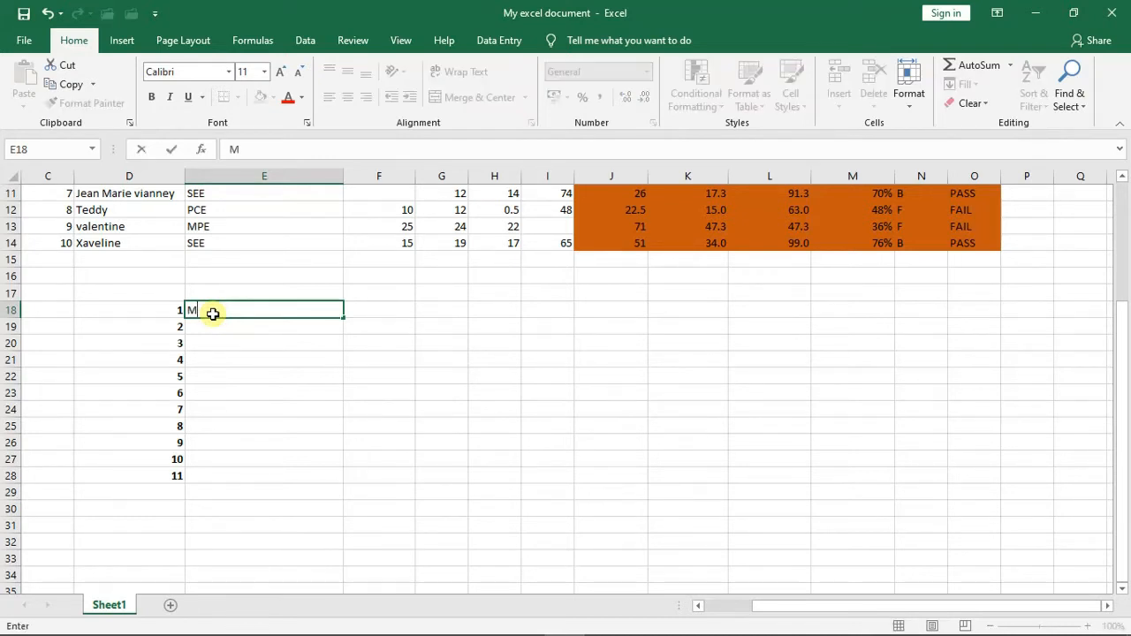
pyautogui.write('INIMUM')
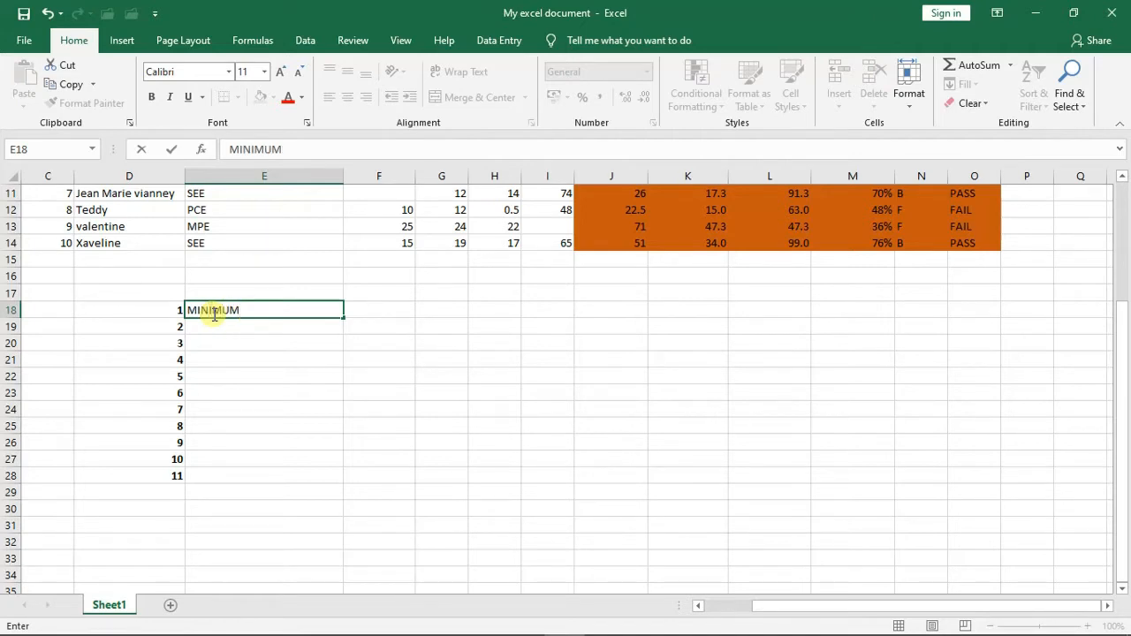
# - Format the MINIMUM label in E18 as bold Times New Roman at size 12
pyautogui.moveTo(241, 309); pyautogui.dragTo(188, 306)
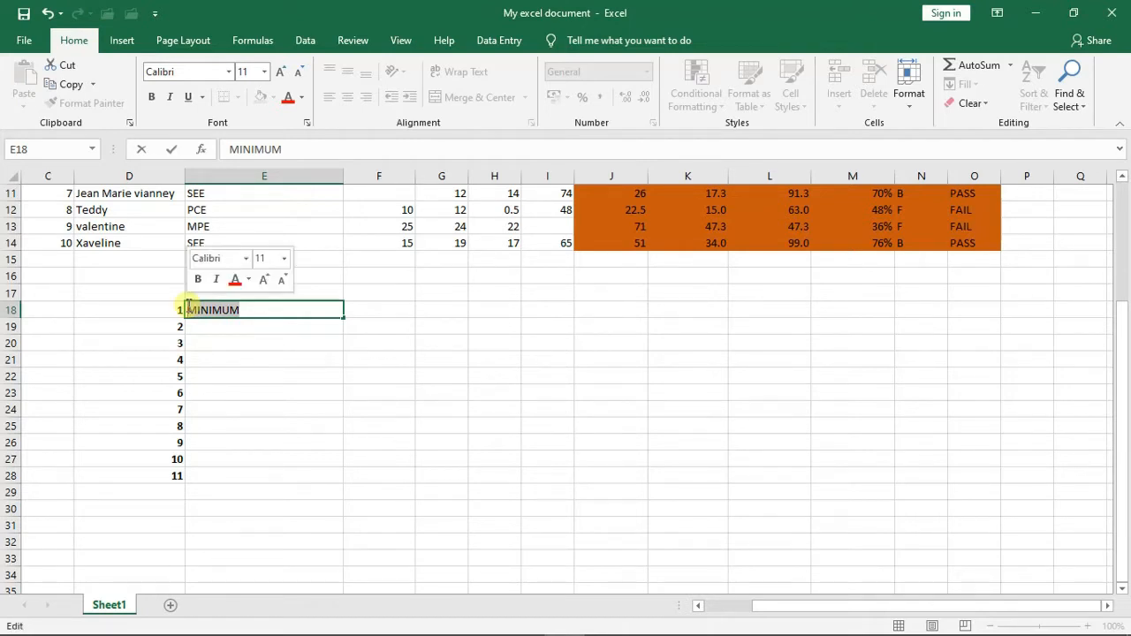
pyautogui.hotkey('ctrl', 'b')
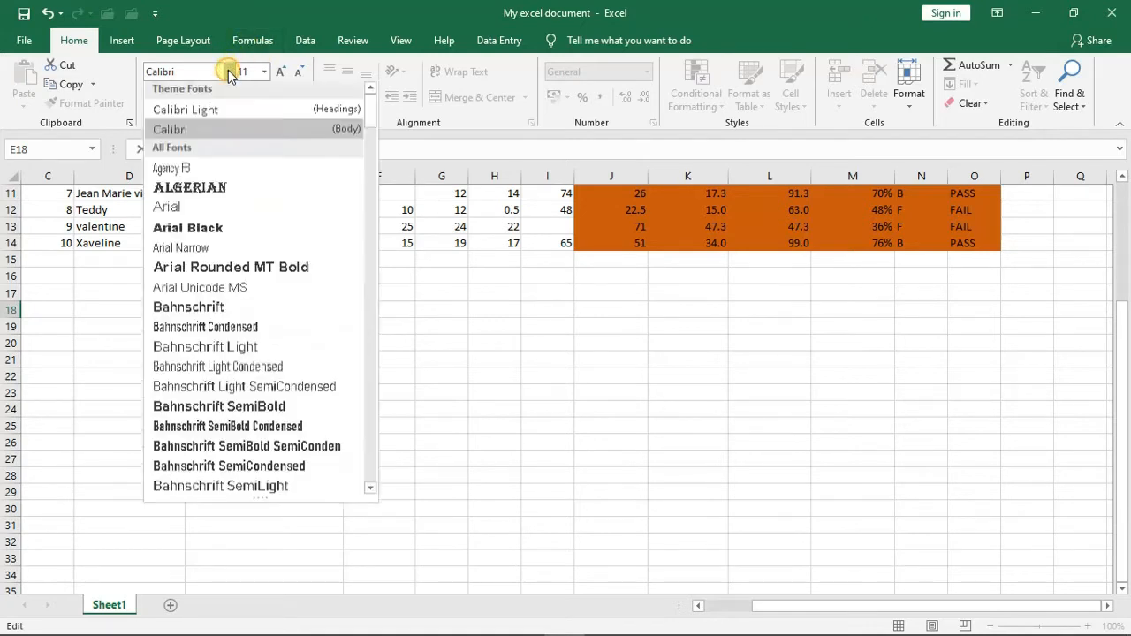
pyautogui.click(229, 72)
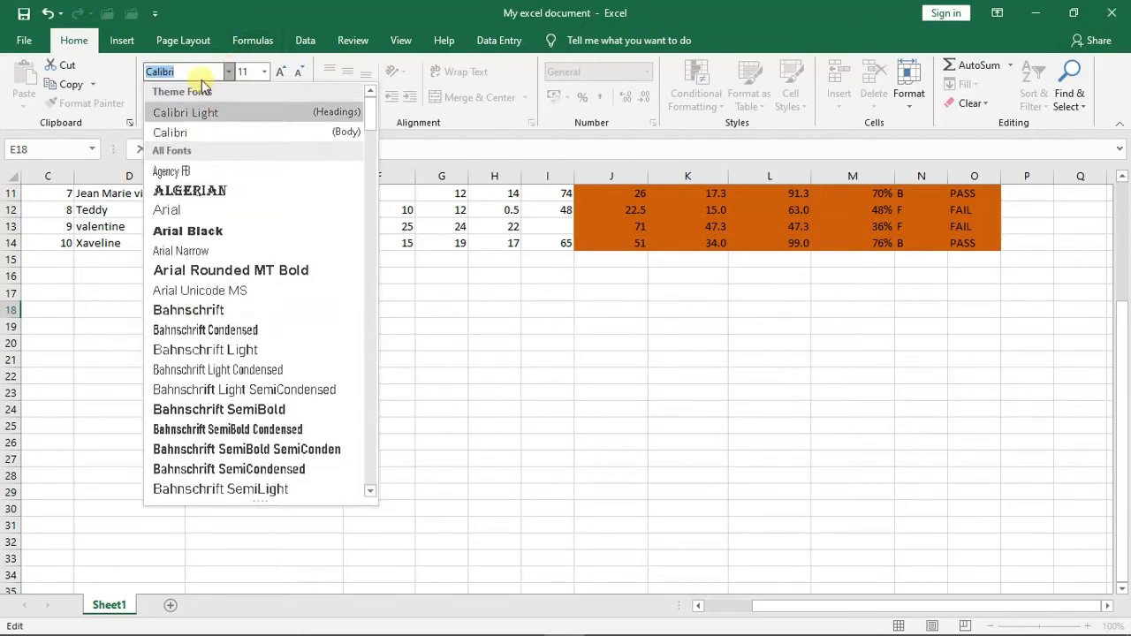
pyautogui.write('T')
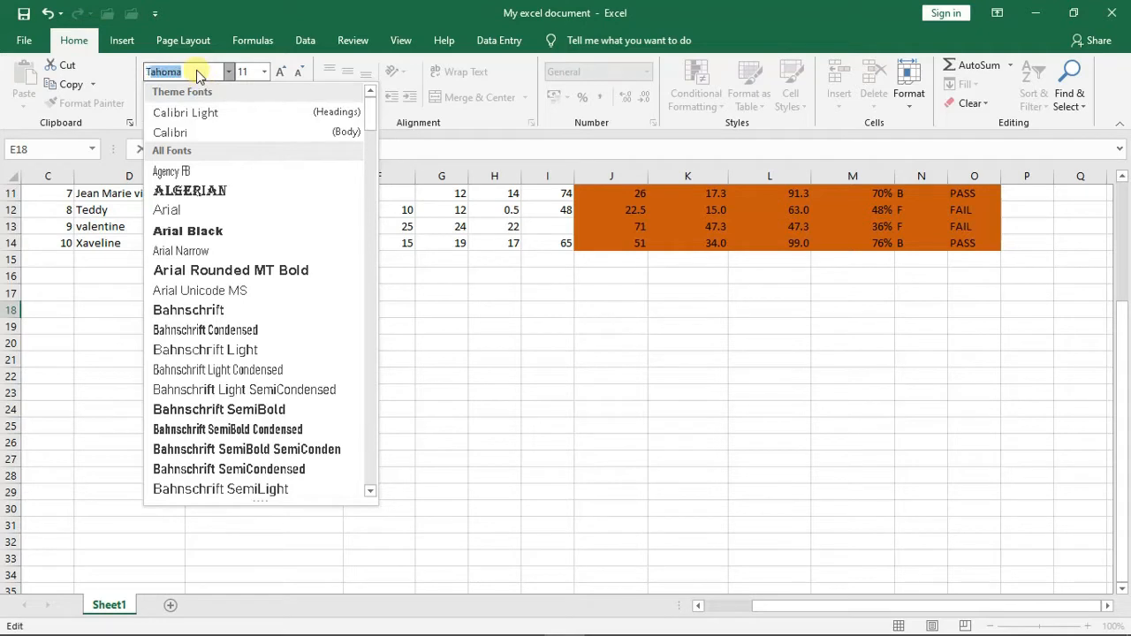
pyautogui.write('imes New R')
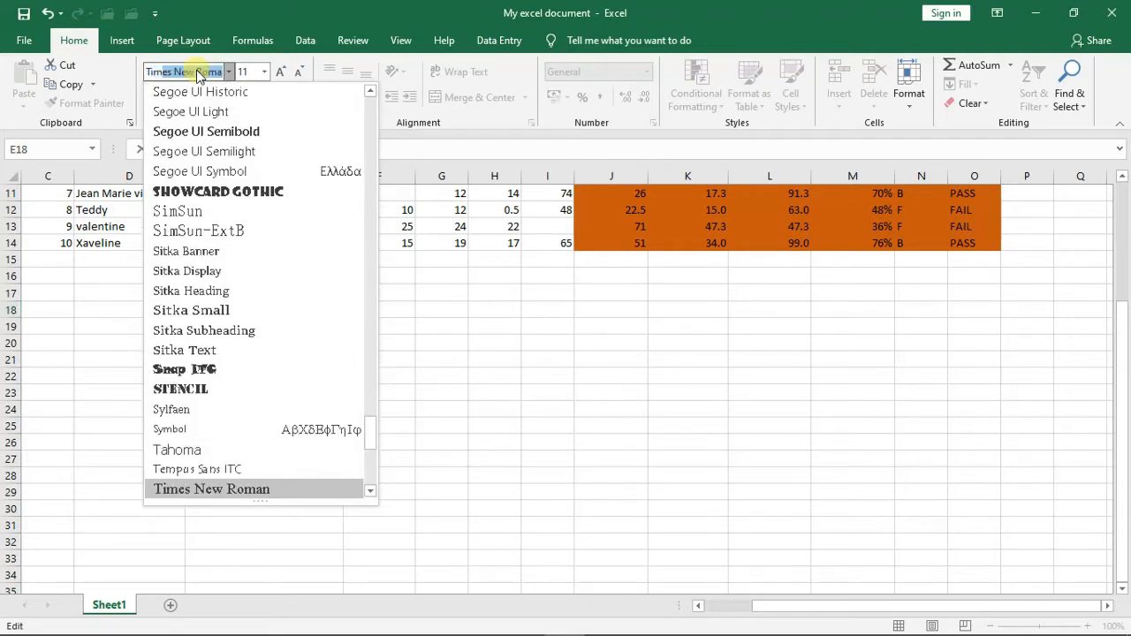
pyautogui.press('Return')
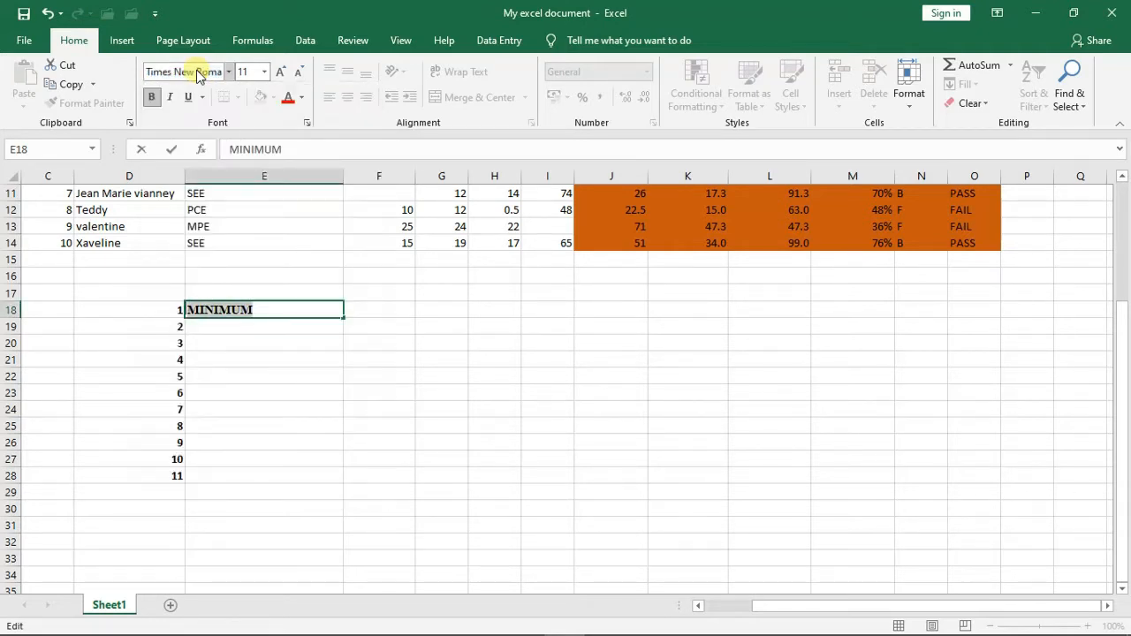
pyautogui.click(264, 72)
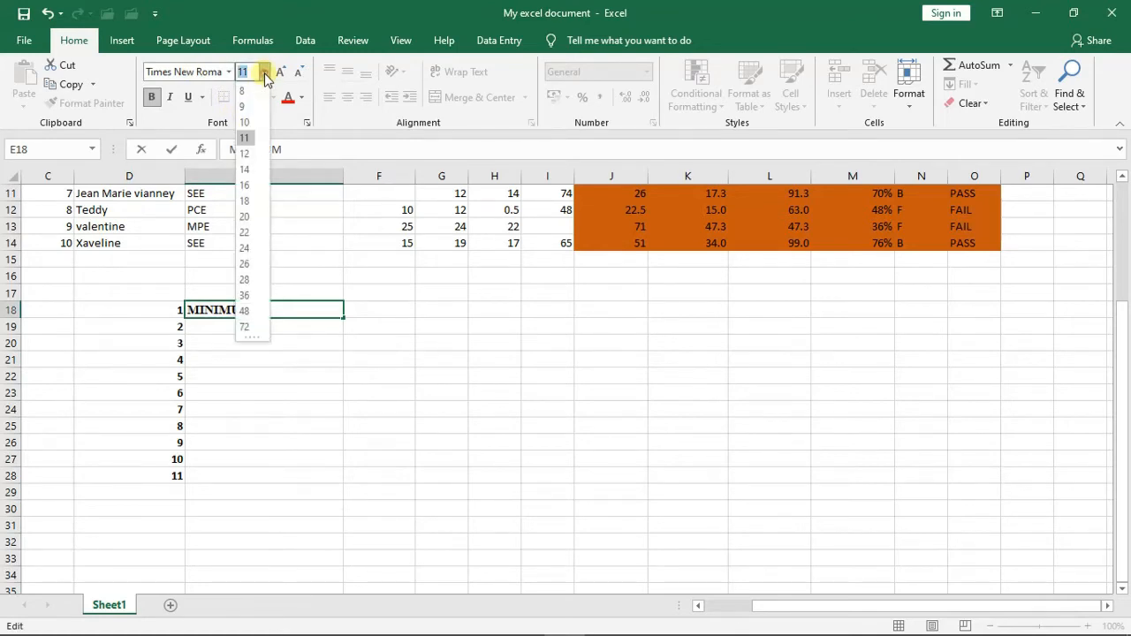
pyautogui.click(244, 152)
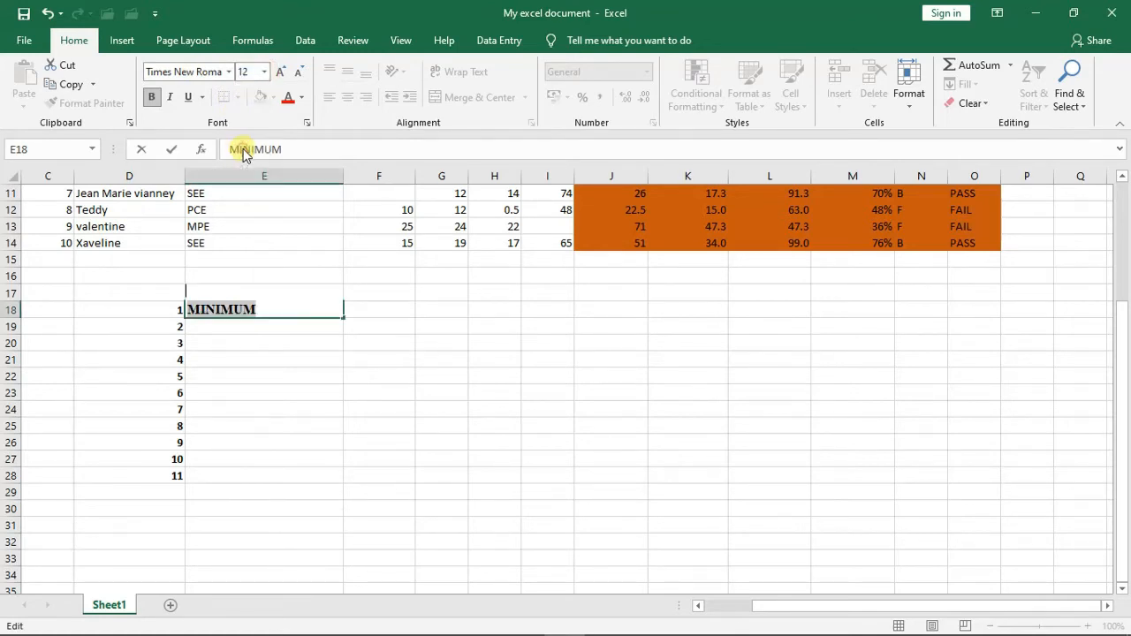
pyautogui.click(254, 331)
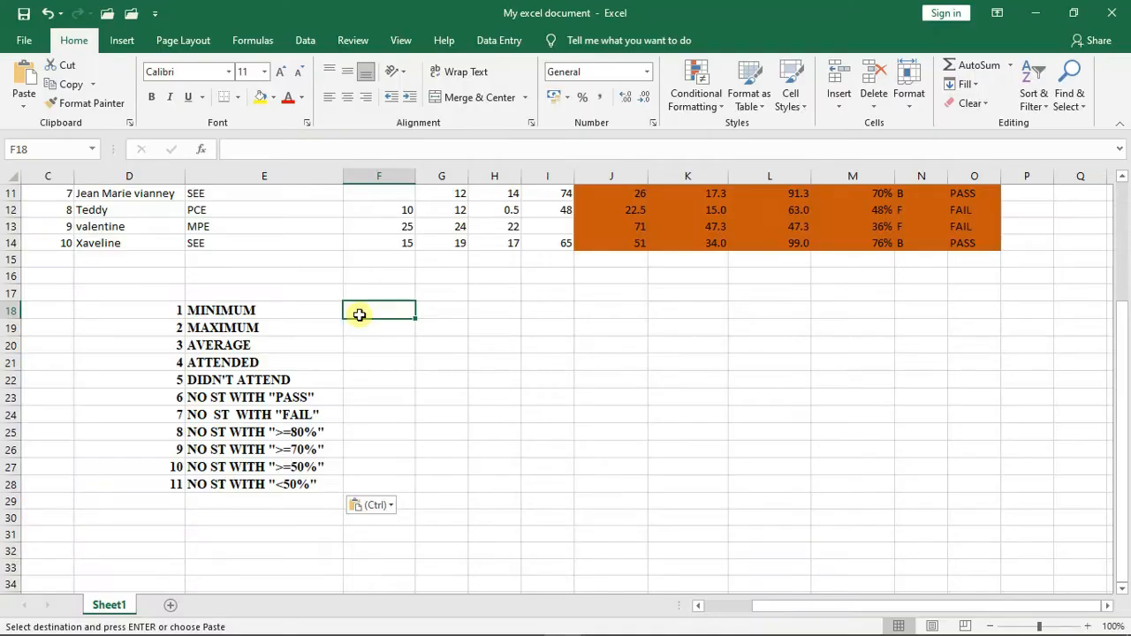
# - Calculate the minimum ASS1/25 mark in cell F18 with =MIN(F5:F14)
pyautogui.press('Escape')
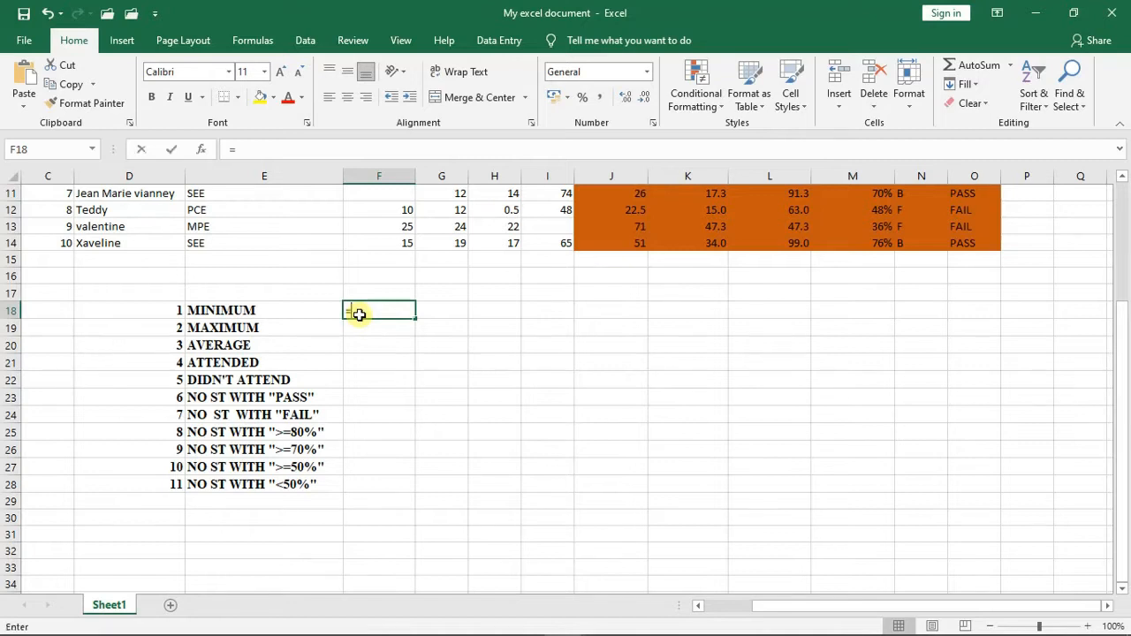
pyautogui.write('=')
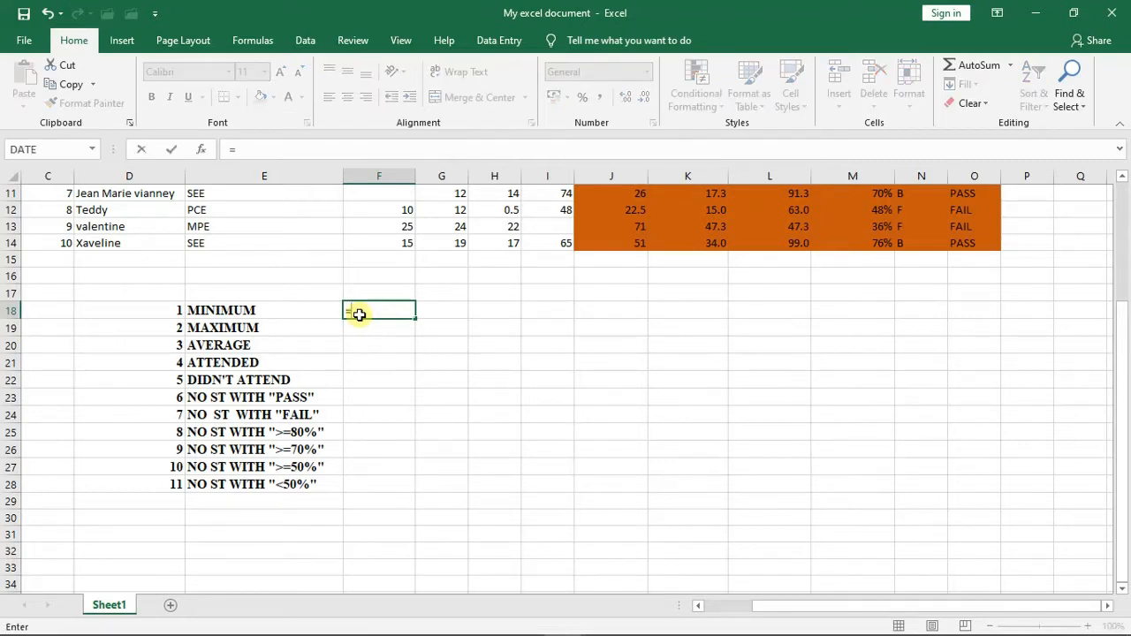
pyautogui.write('MI')
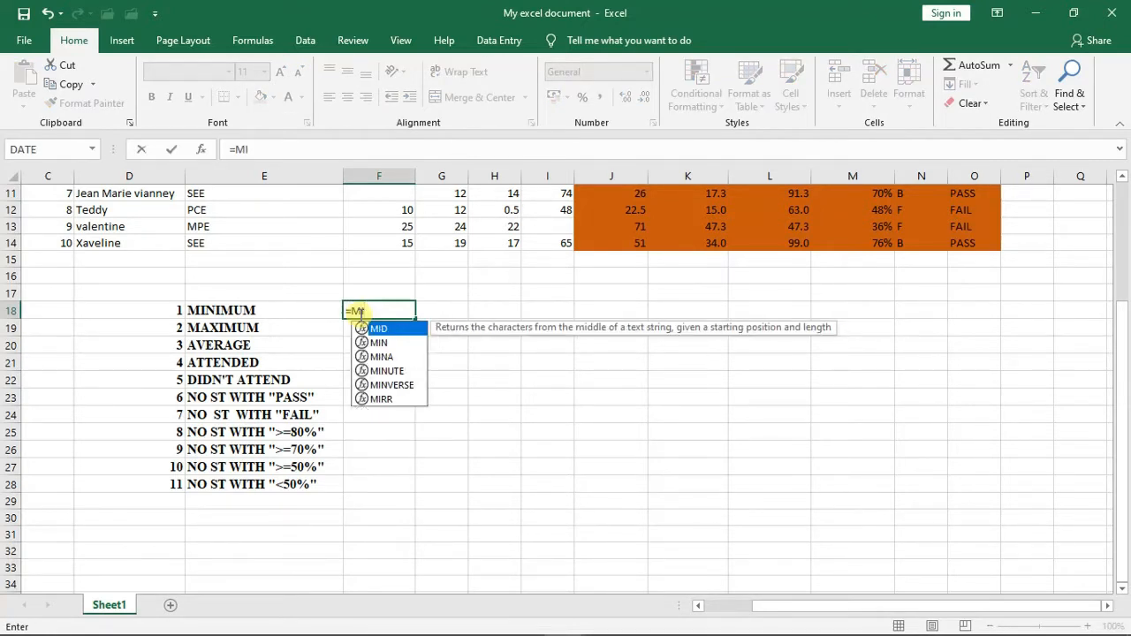
pyautogui.write('N(')
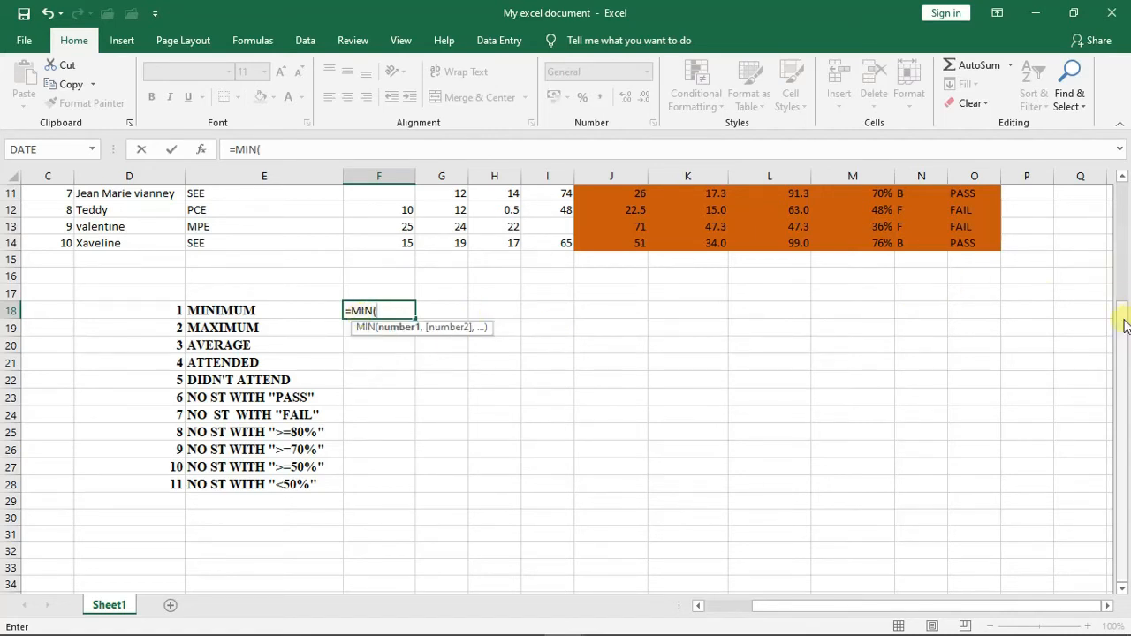
pyautogui.moveTo(1124, 325); pyautogui.dragTo(1123, 227)
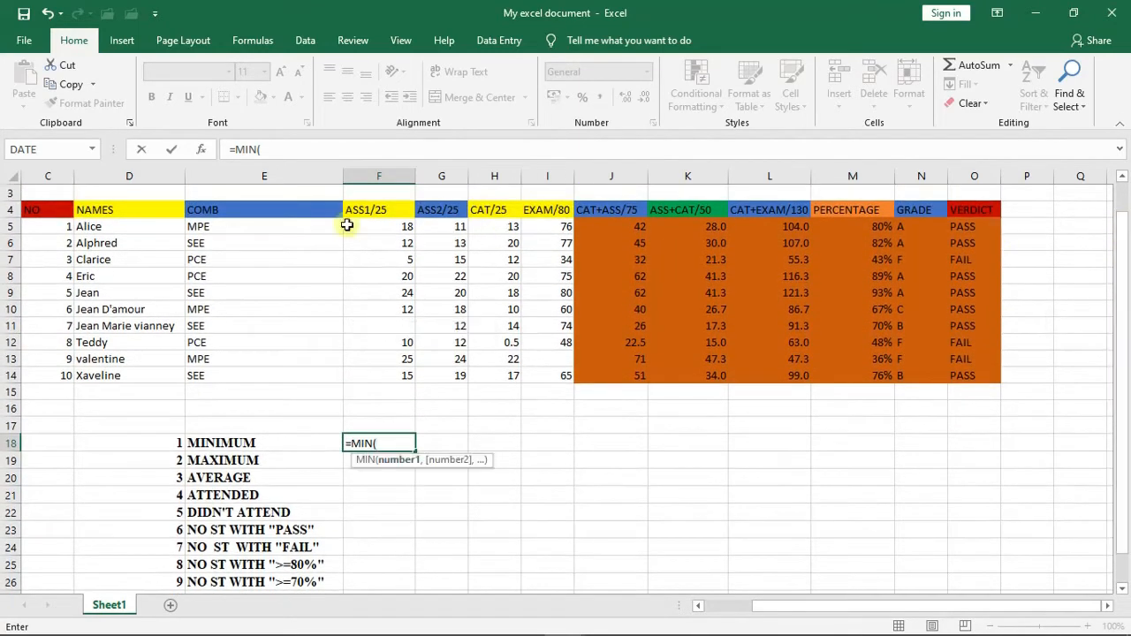
pyautogui.moveTo(371, 226); pyautogui.dragTo(379, 371)
pyautogui.write(')')
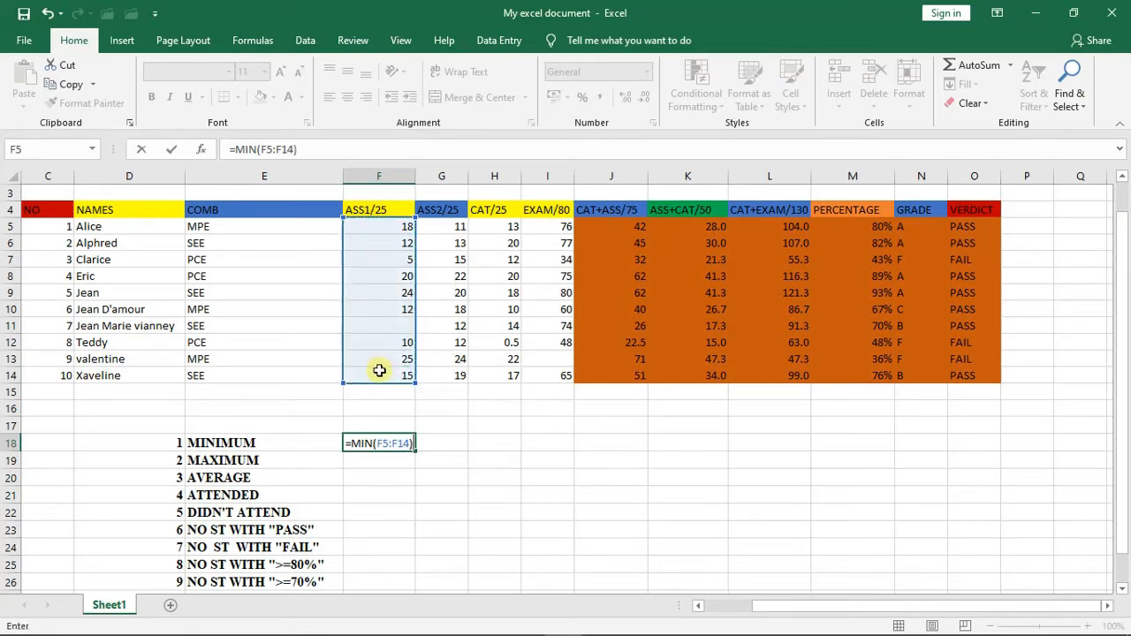
pyautogui.press('Return')
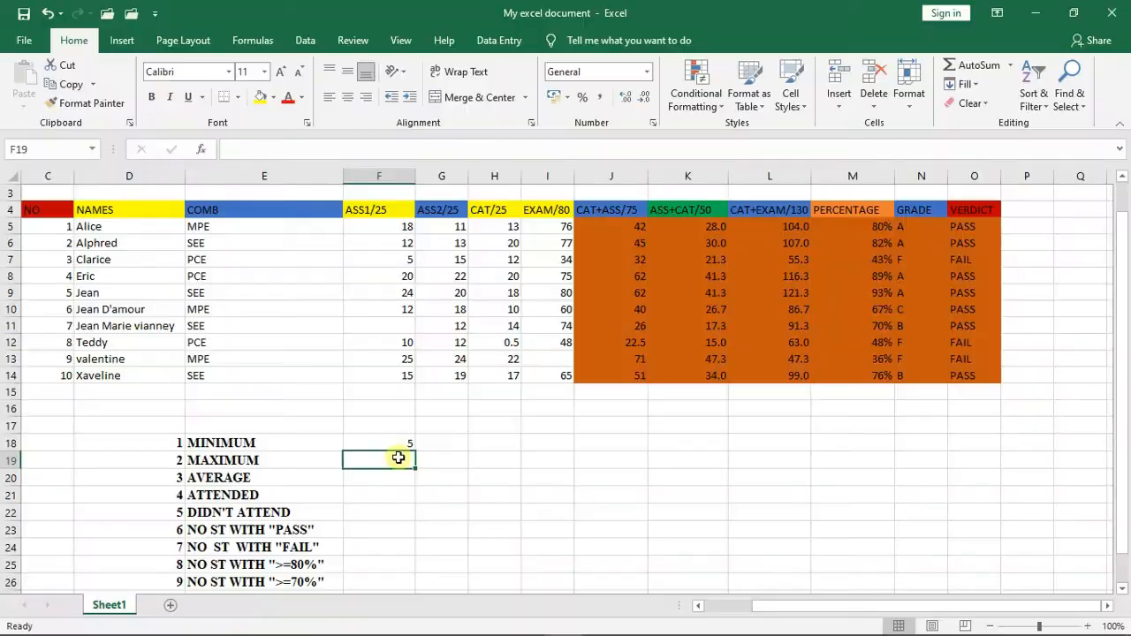
# - Calculate the maximum ASS1/25 mark in cell F19 with =MAX(F5:F14)
pyautogui.write('=')
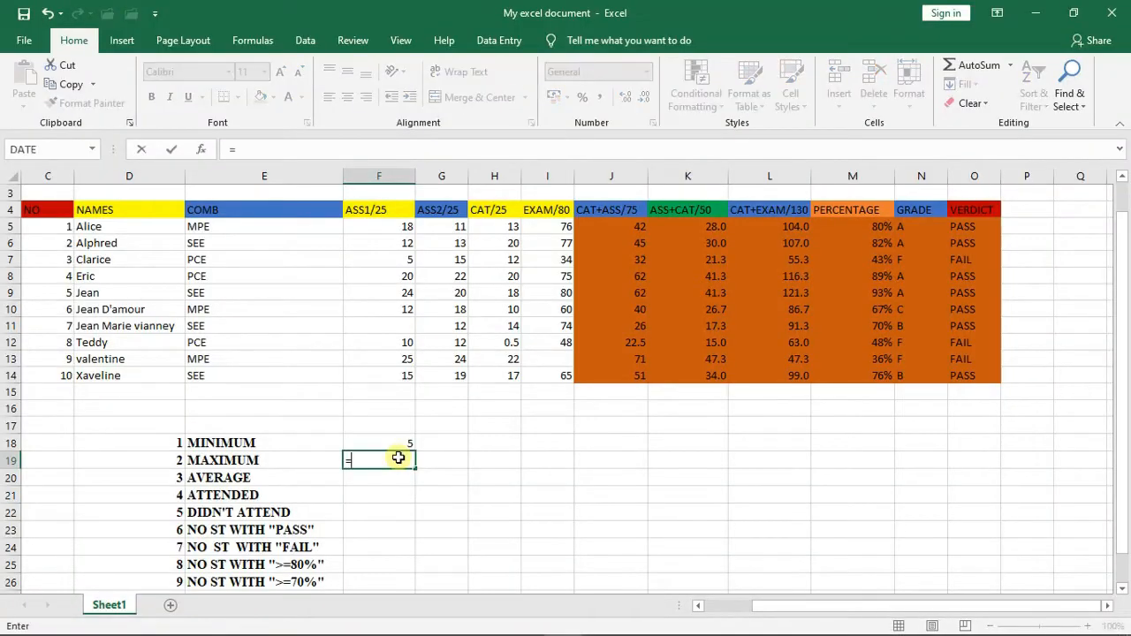
pyautogui.write('MA')
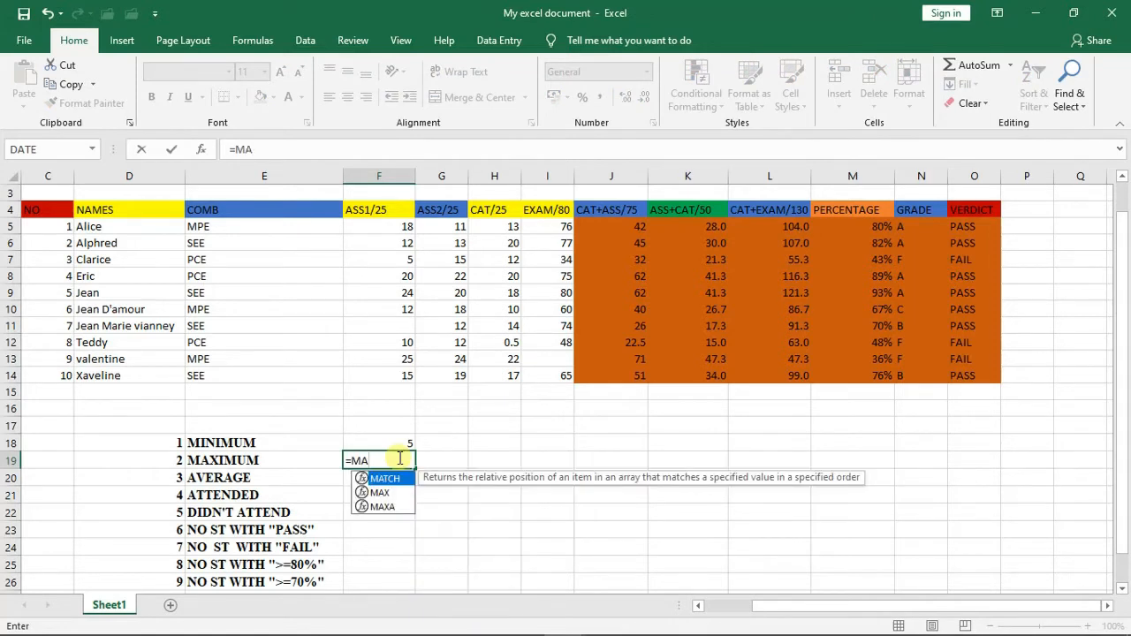
pyautogui.write('X')
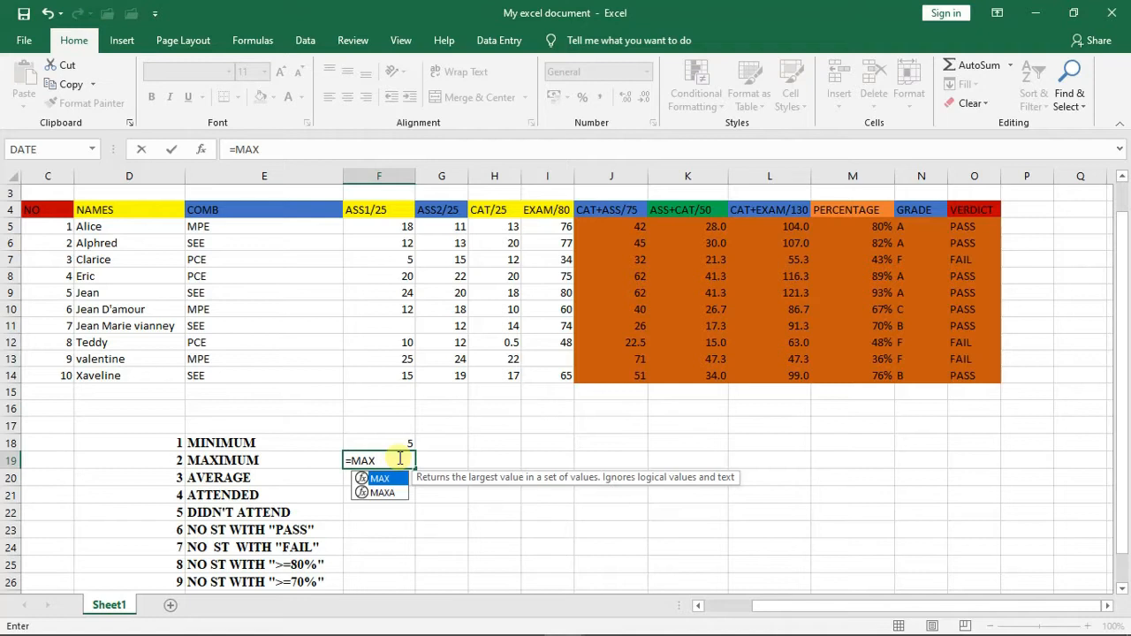
pyautogui.write('(')
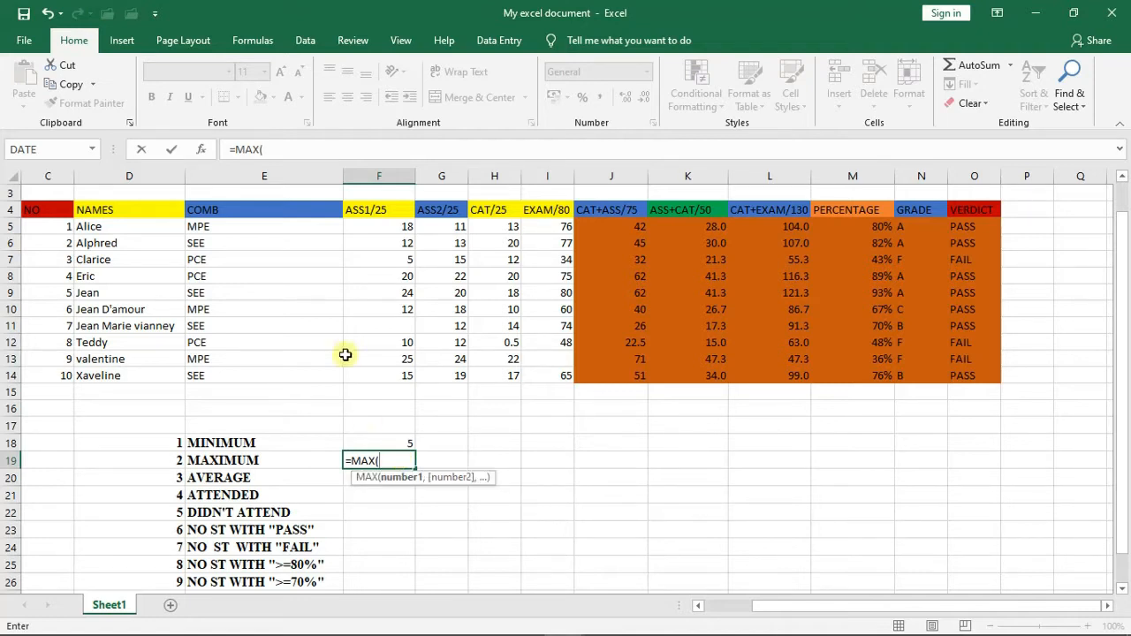
pyautogui.moveTo(377, 227); pyautogui.dragTo(381, 339)
pyautogui.moveTo(382, 363); pyautogui.dragTo(382, 369)
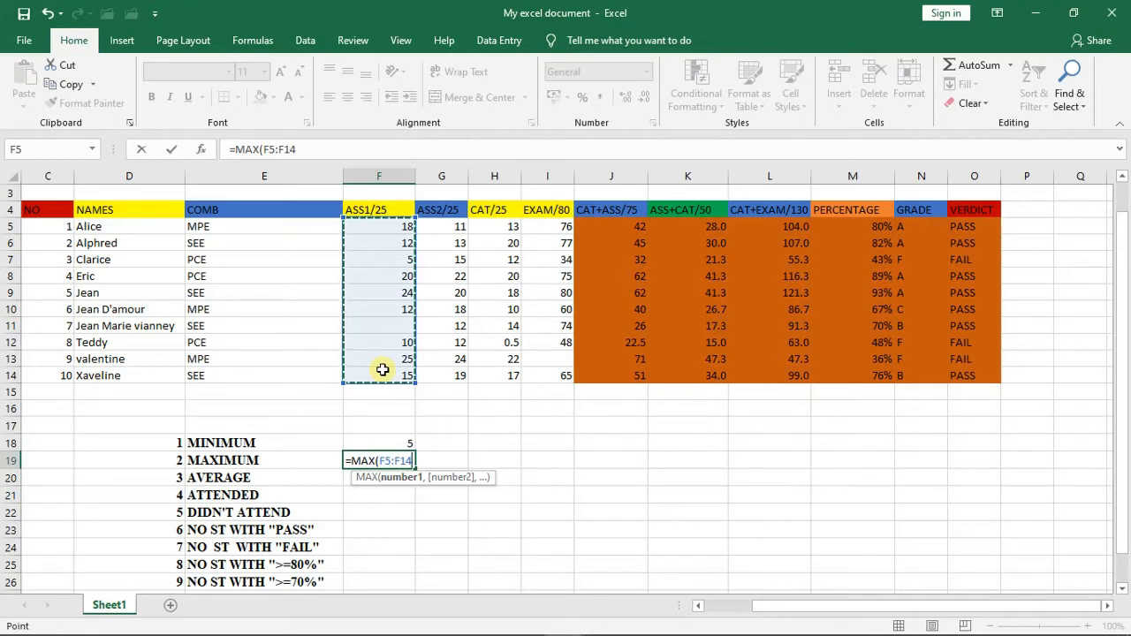
pyautogui.write(')')
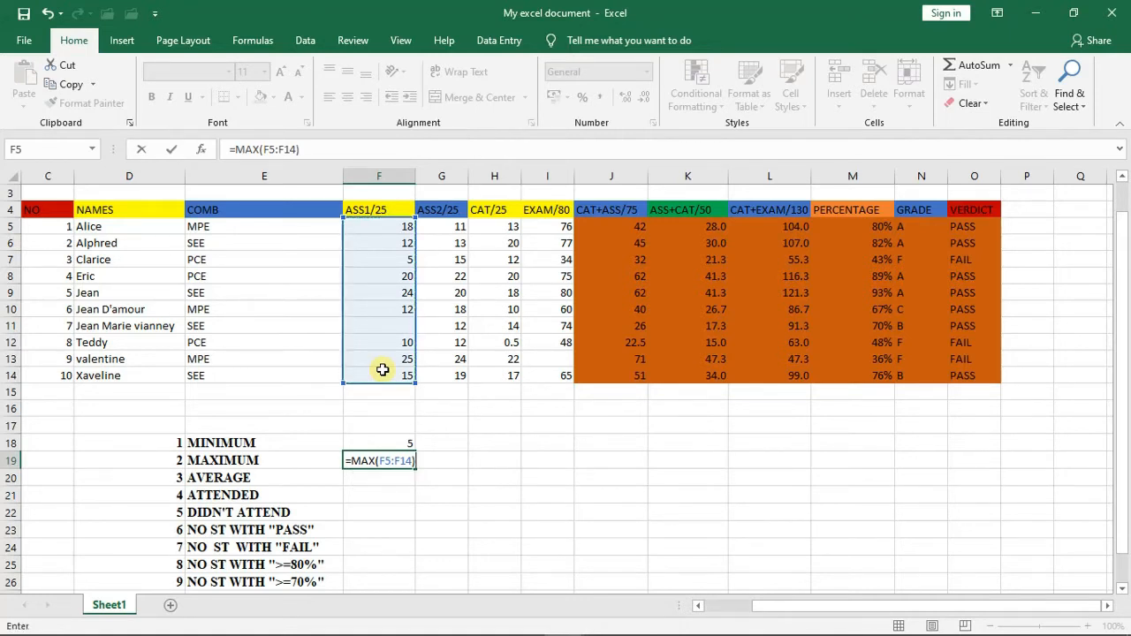
pyautogui.press('Return')
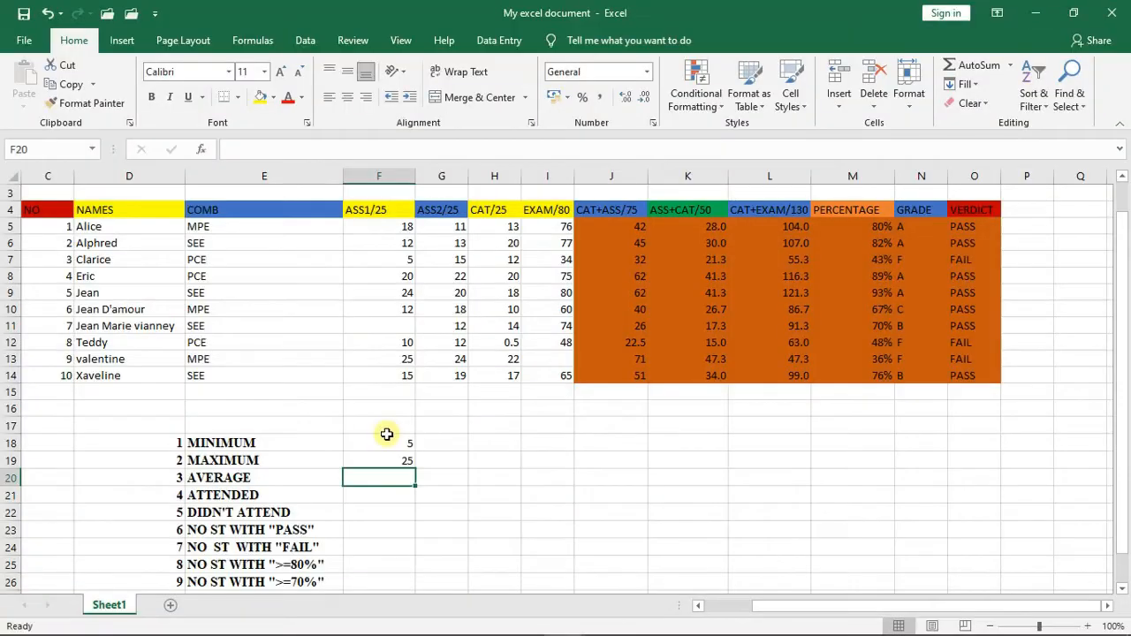
# - Calculate the average ASS1/25 mark in cell F20 with =AVERAGE(F5:F14)
pyautogui.click(394, 477)
pyautogui.write('=')
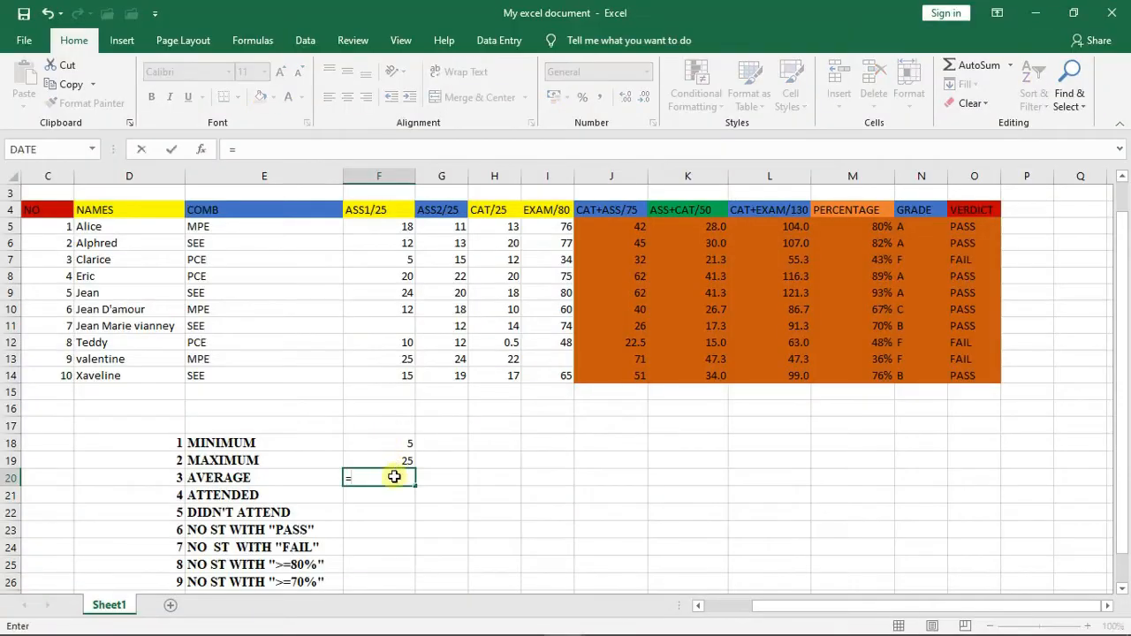
pyautogui.write('AV')
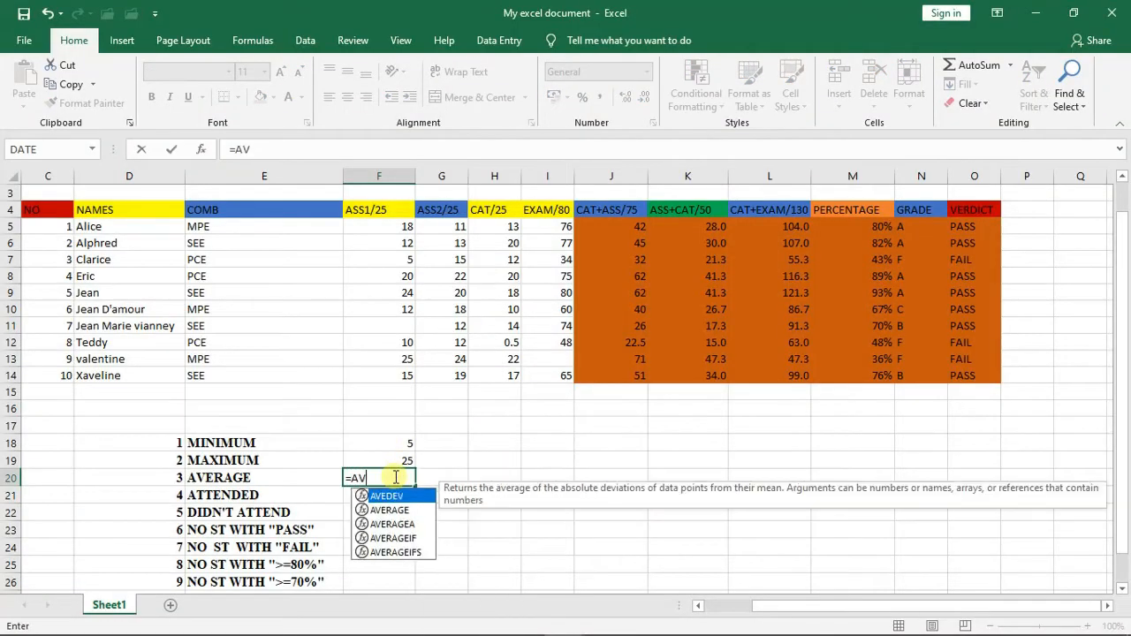
pyautogui.write('ER')
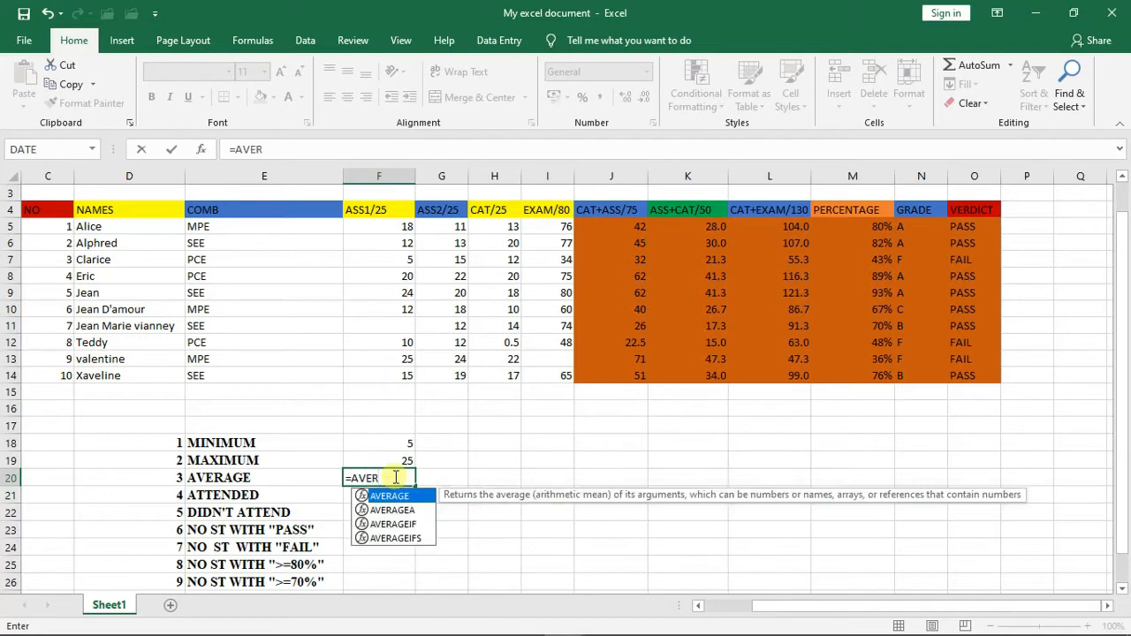
pyautogui.write('AGE(')
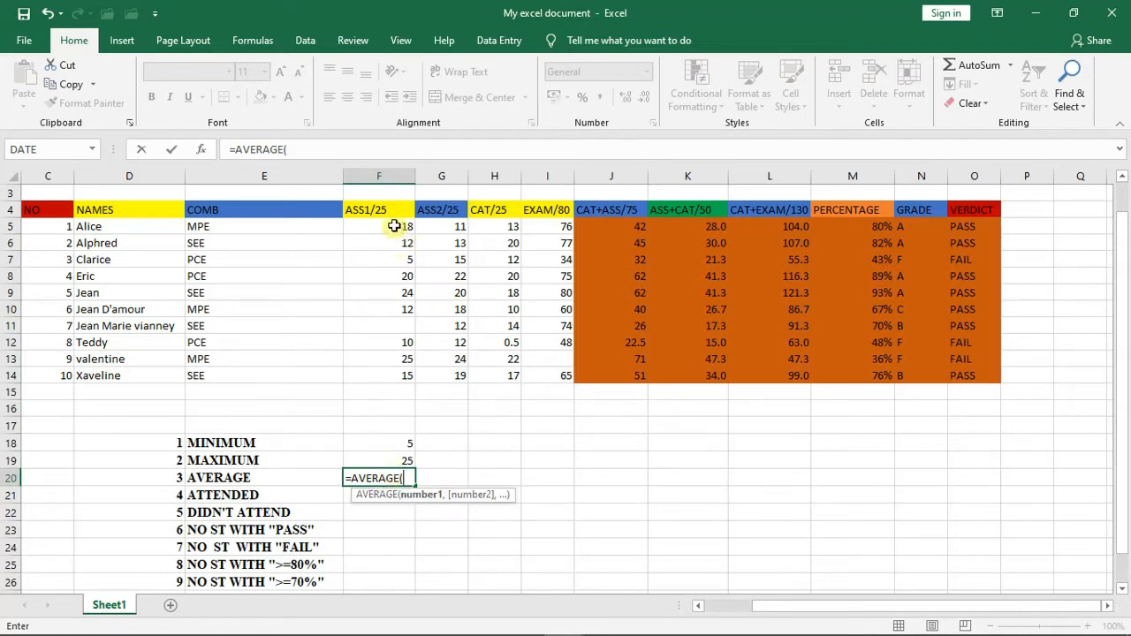
pyautogui.moveTo(395, 227); pyautogui.dragTo(396, 367)
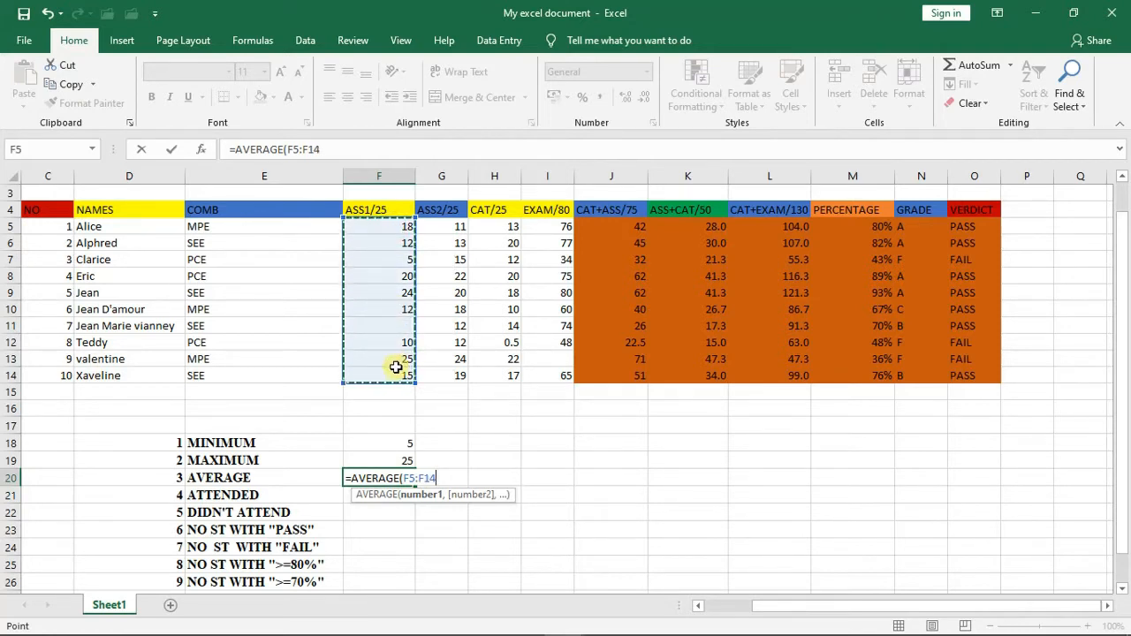
pyautogui.write(')')
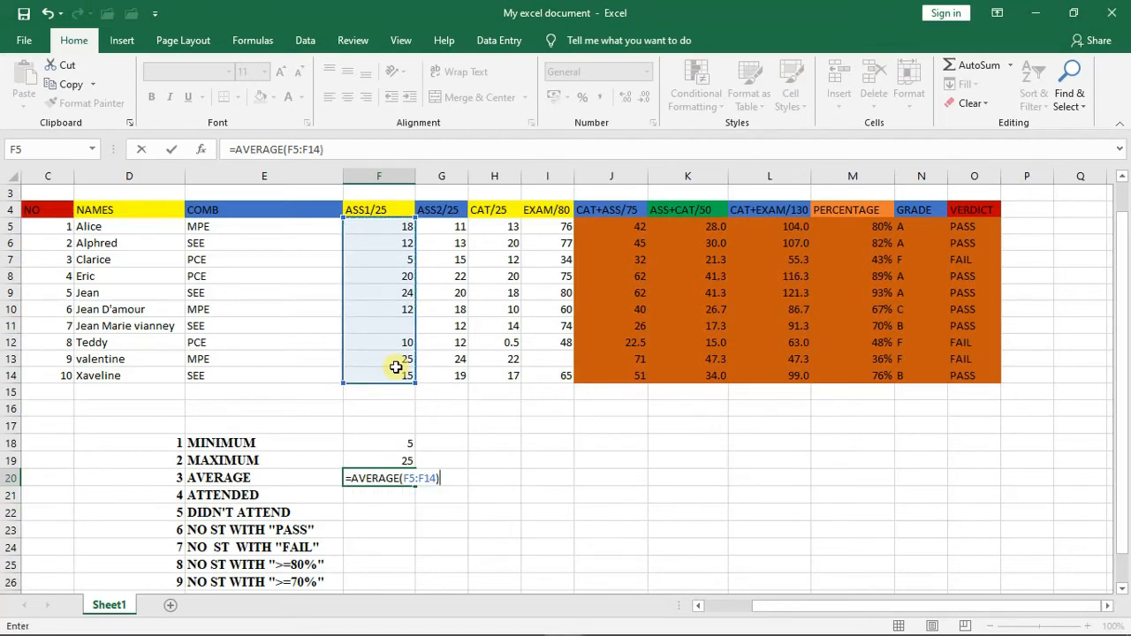
pyautogui.press('Return')
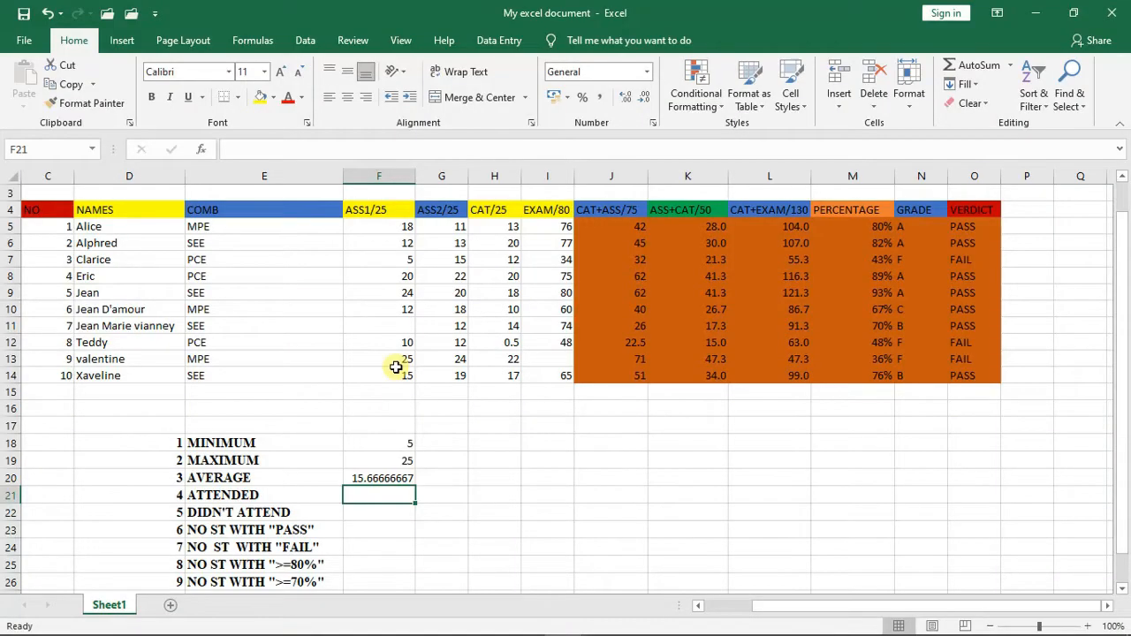
# - Count the students who attended ASS1/25 in cell F21 with =COUNT(F5:F14)
pyautogui.write('=')
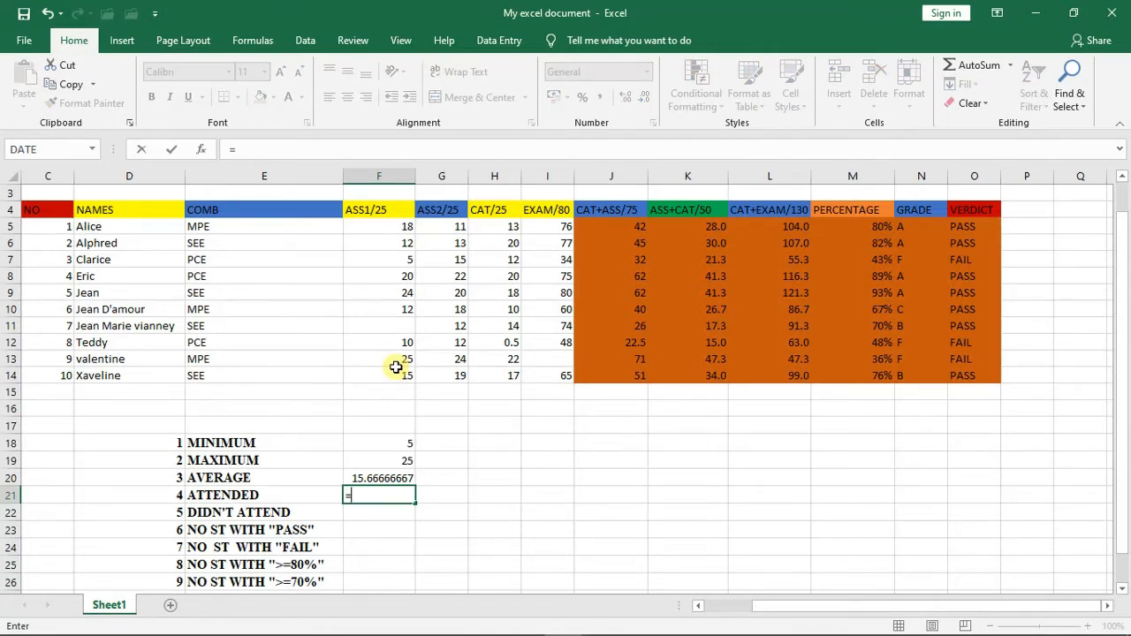
pyautogui.write('C')
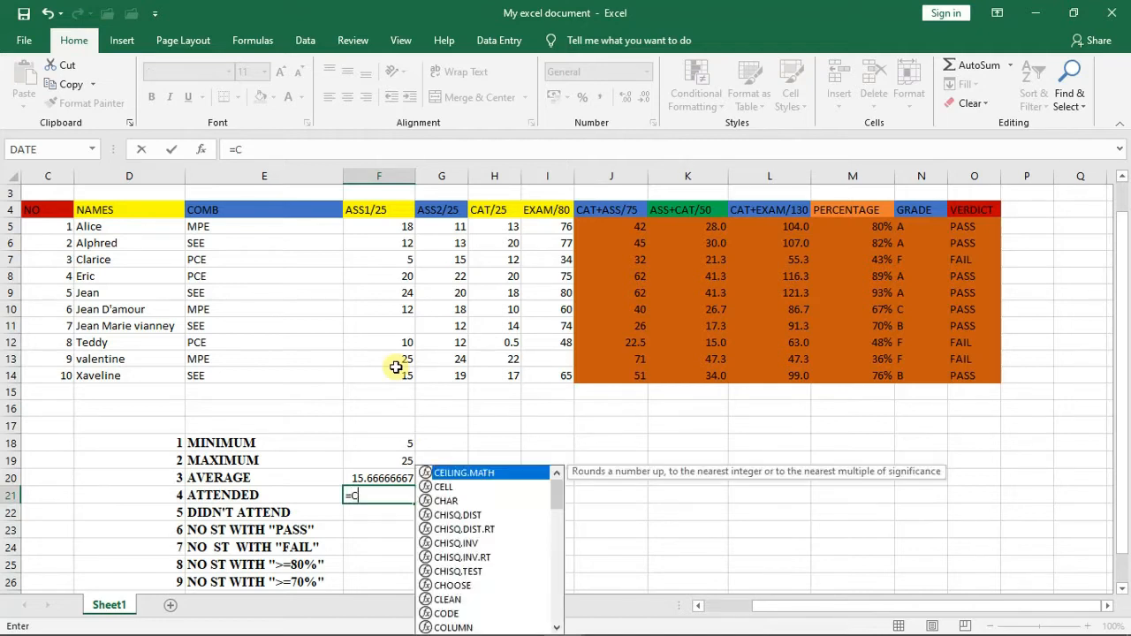
pyautogui.write('OUNT')
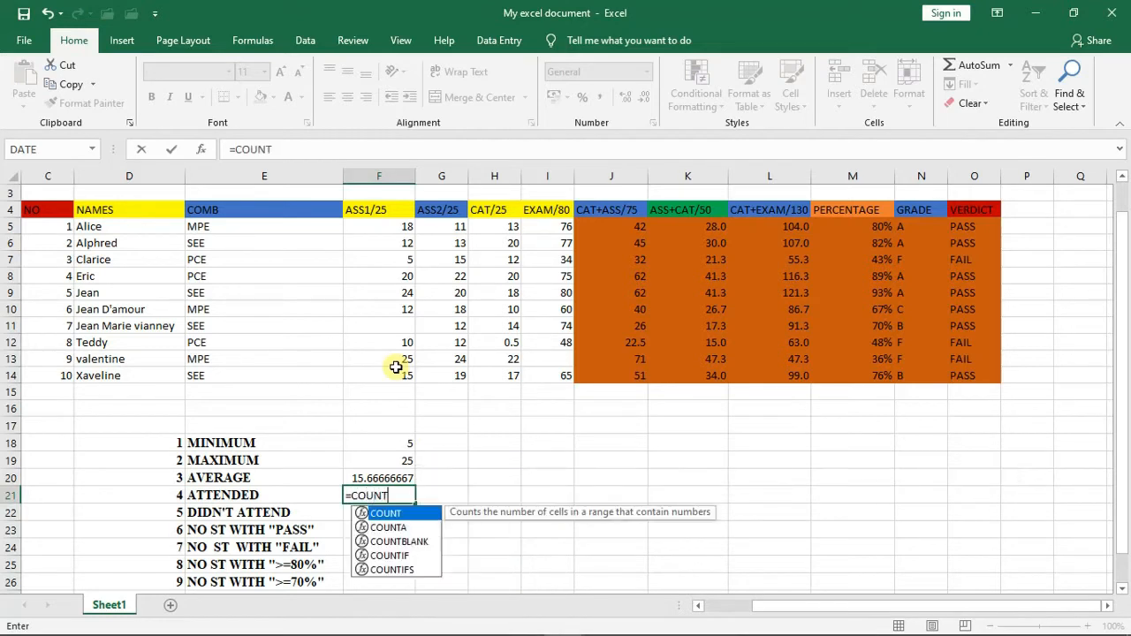
pyautogui.write('(')
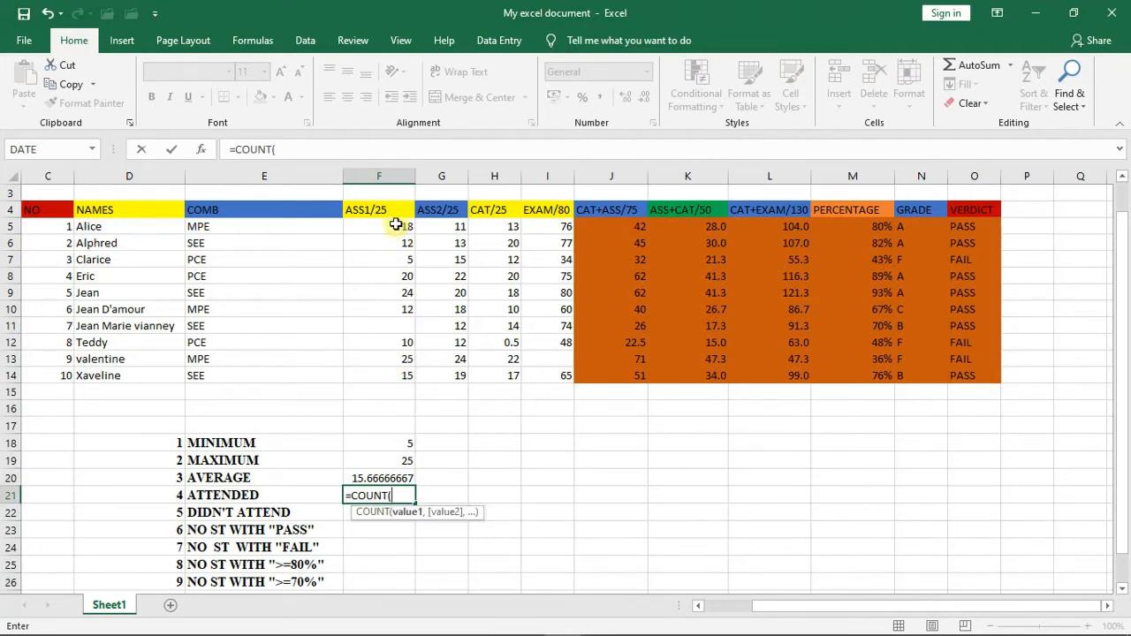
pyautogui.moveTo(395, 225); pyautogui.dragTo(394, 368)
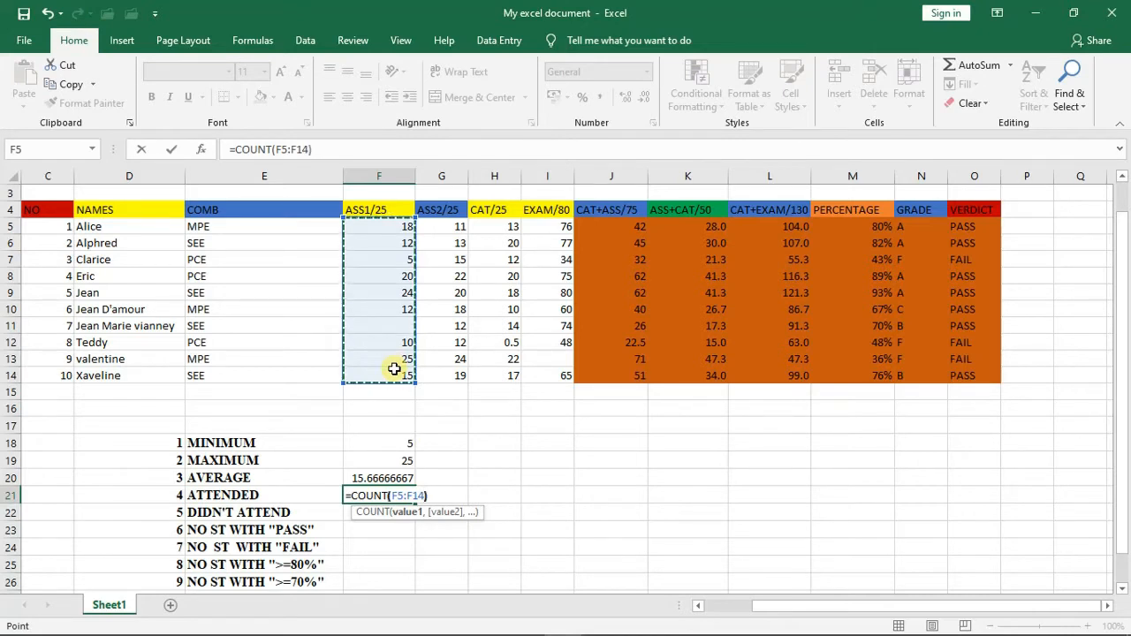
pyautogui.write(')')
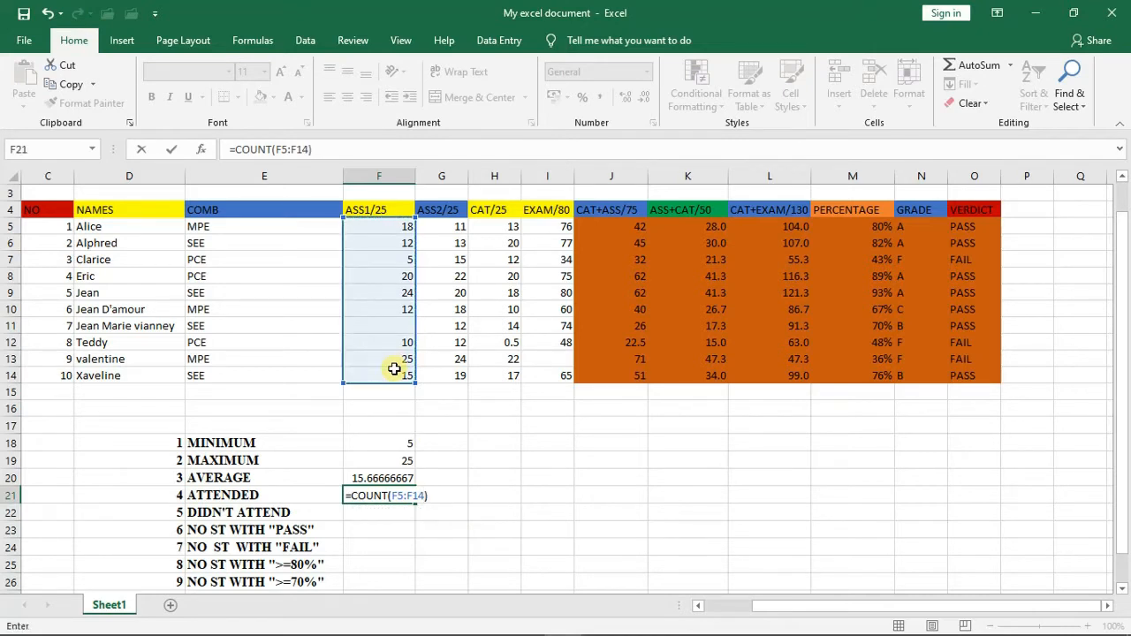
pyautogui.press('Return')
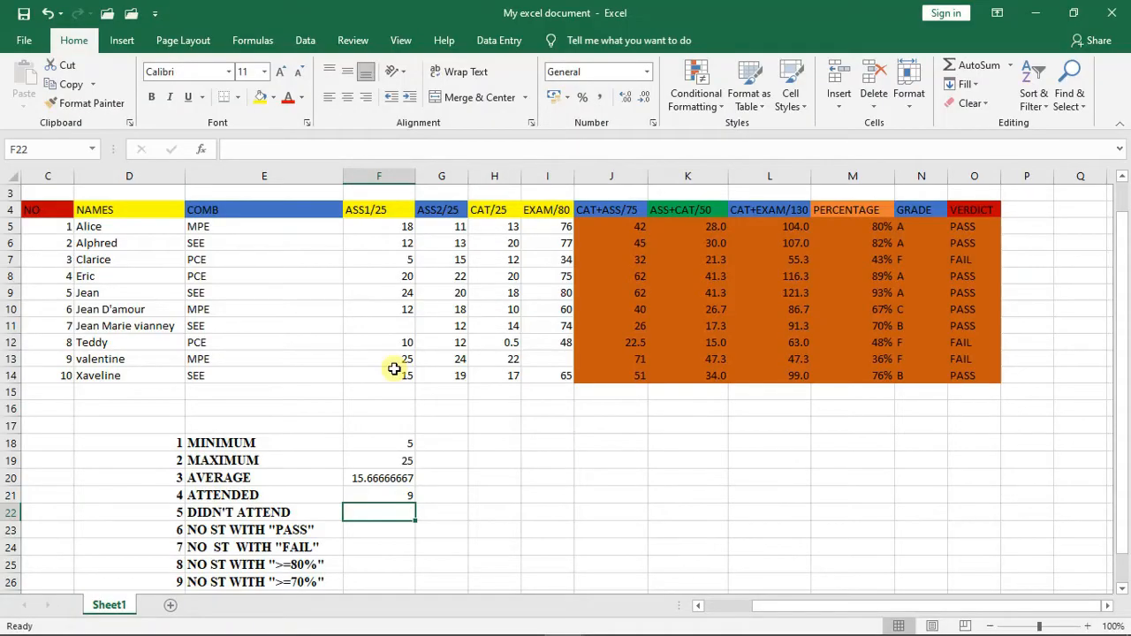
# - Count the students who didn't attend ASS1/25 in cell F22 with =COUNTIF(F5:F14,"")
pyautogui.write('=')
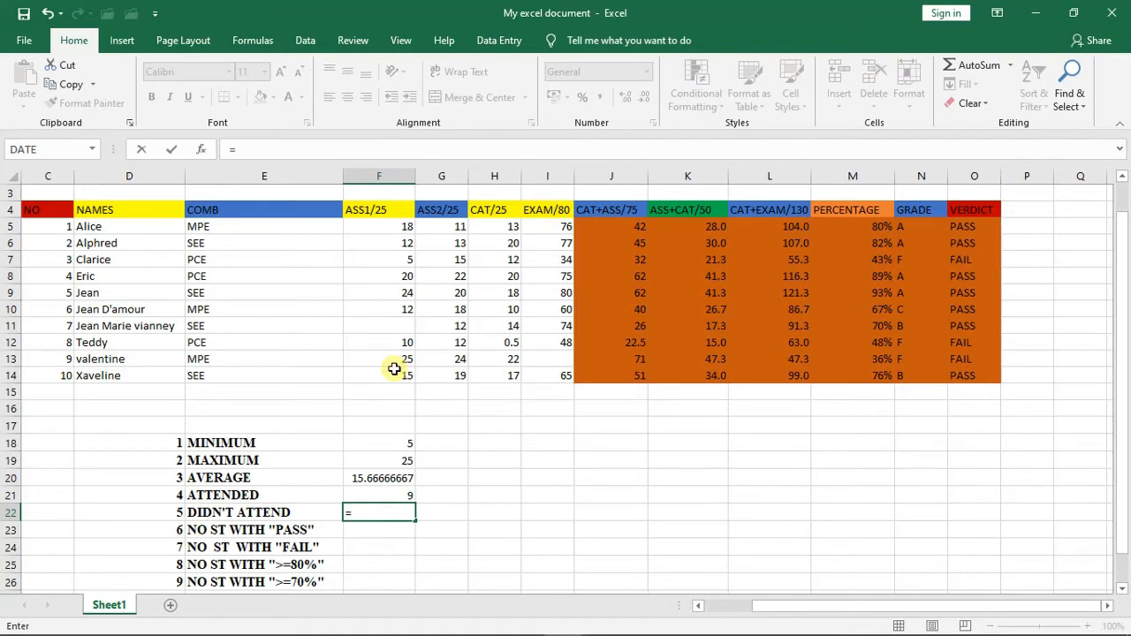
pyautogui.write('COUNT')
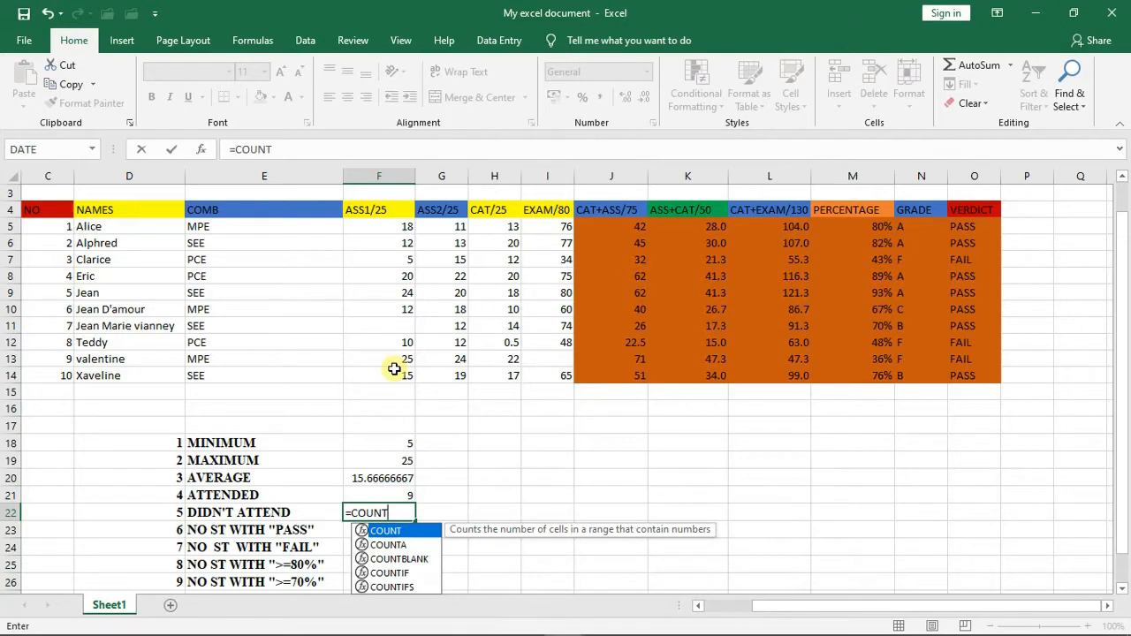
pyautogui.write('IF')
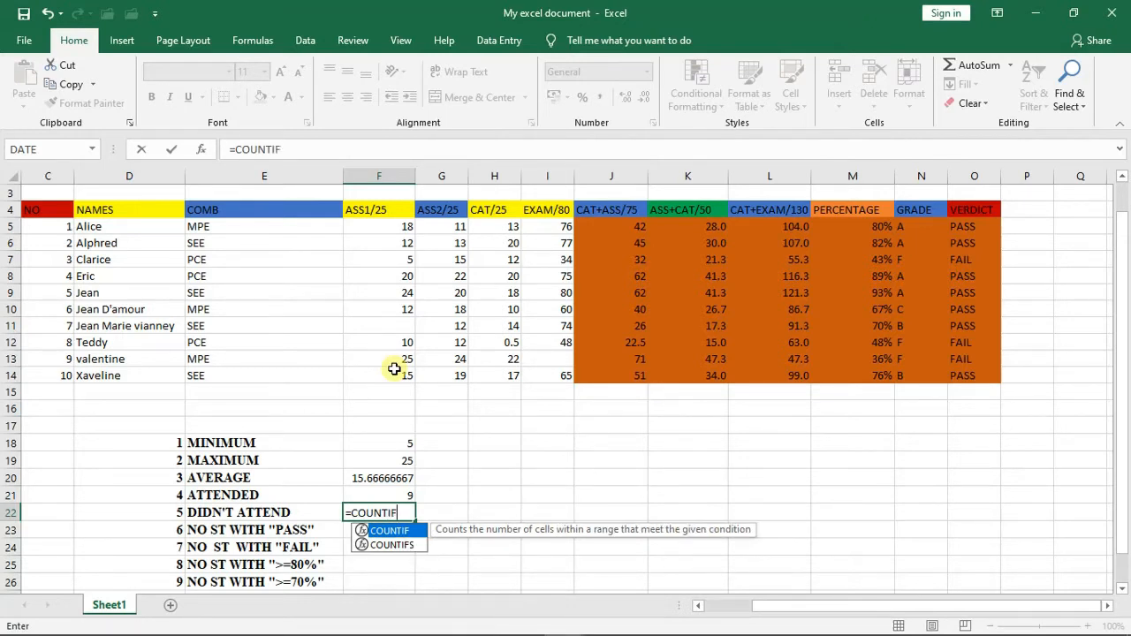
pyautogui.write('(')
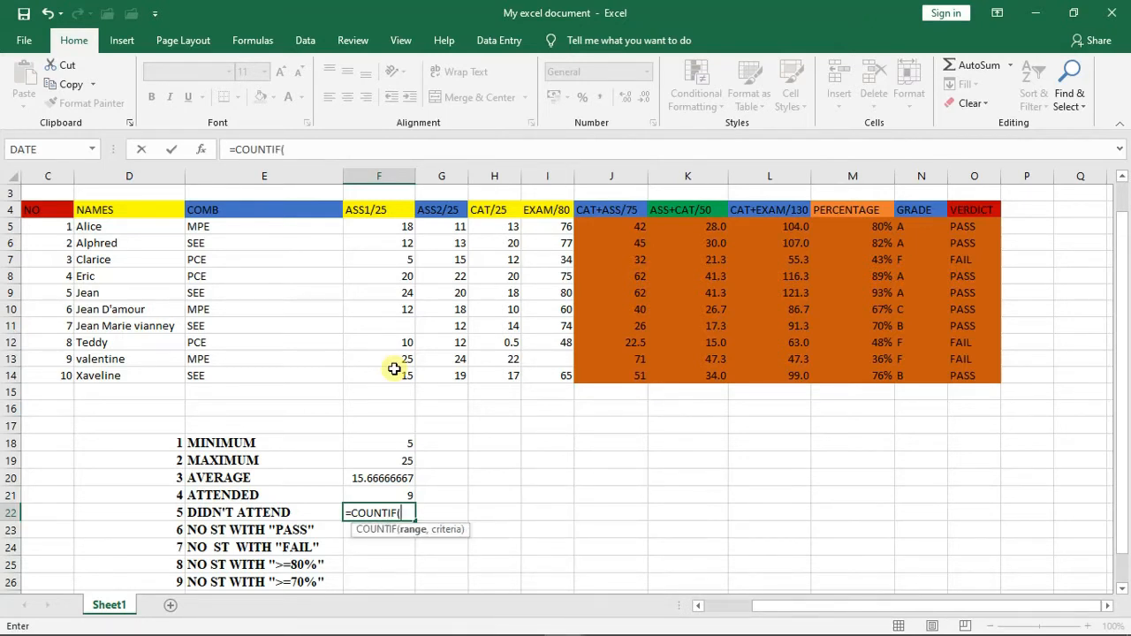
pyautogui.moveTo(404, 227); pyautogui.dragTo(402, 369)
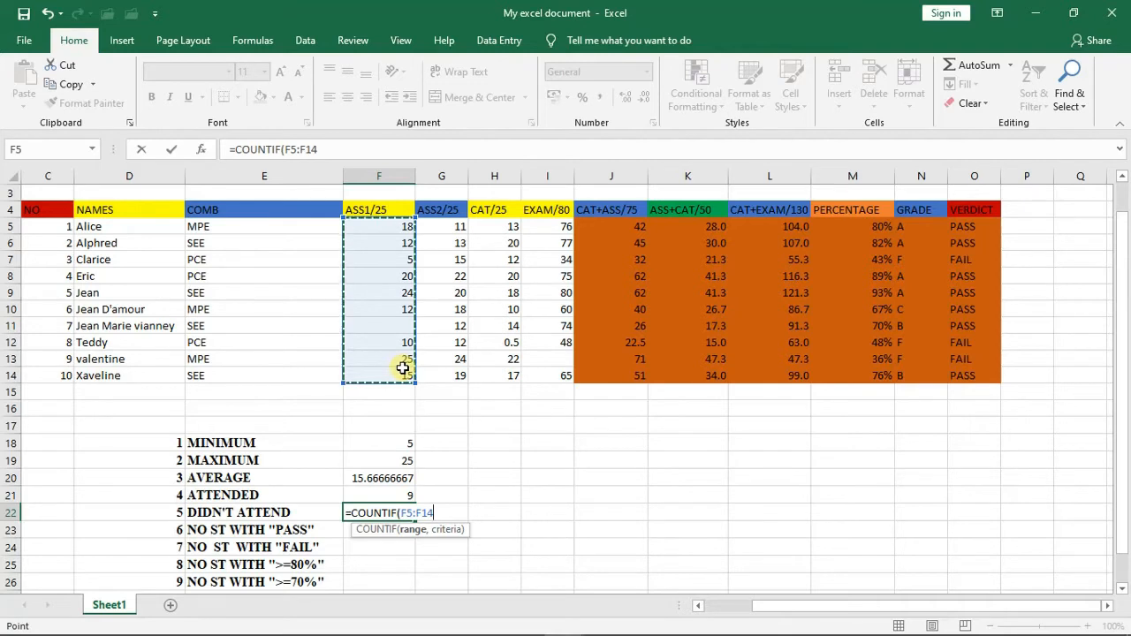
pyautogui.write(',')
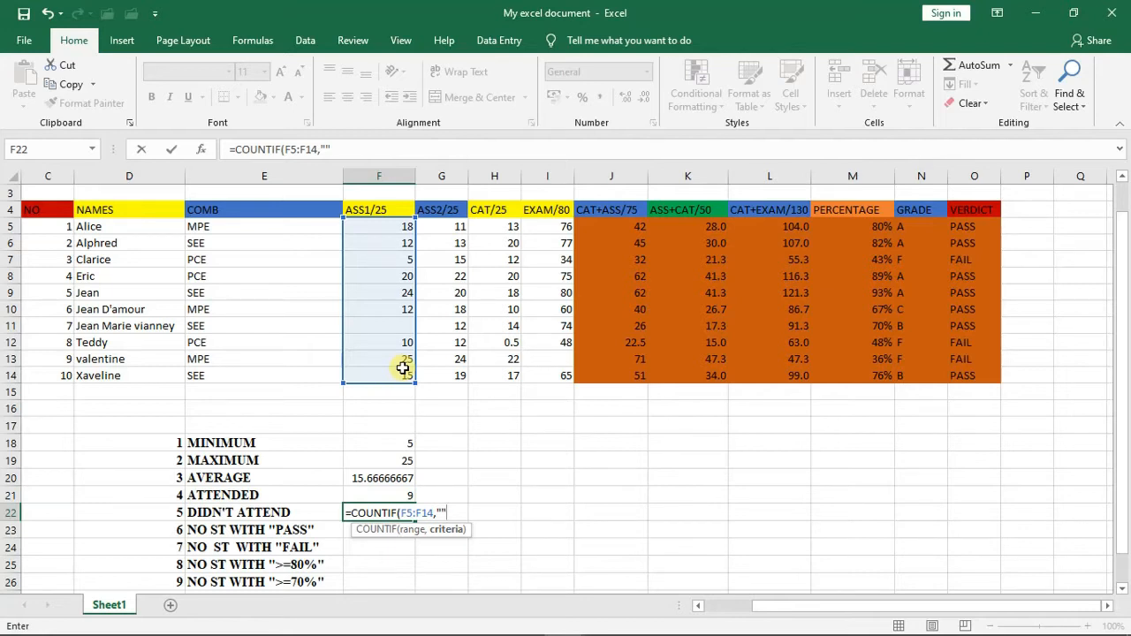
pyautogui.write(')')
pyautogui.press('Return')
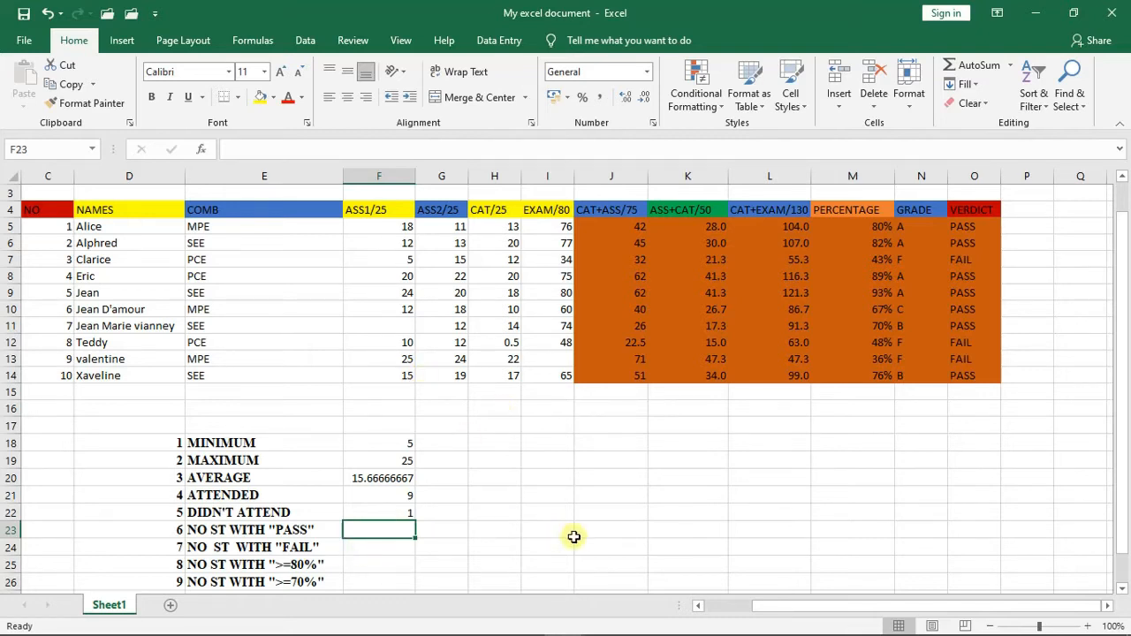
# - Count the students with a PASS verdict in cell O23 with =COUNTIF(O5:O14,"PASS")
pyautogui.click(966, 531)
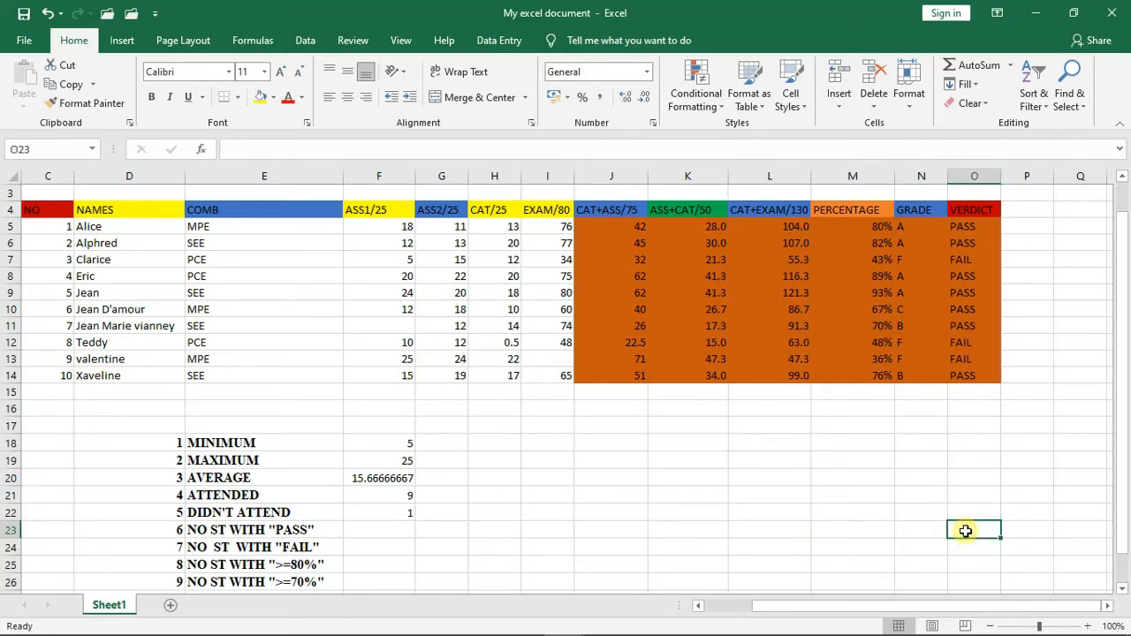
pyautogui.write('=')
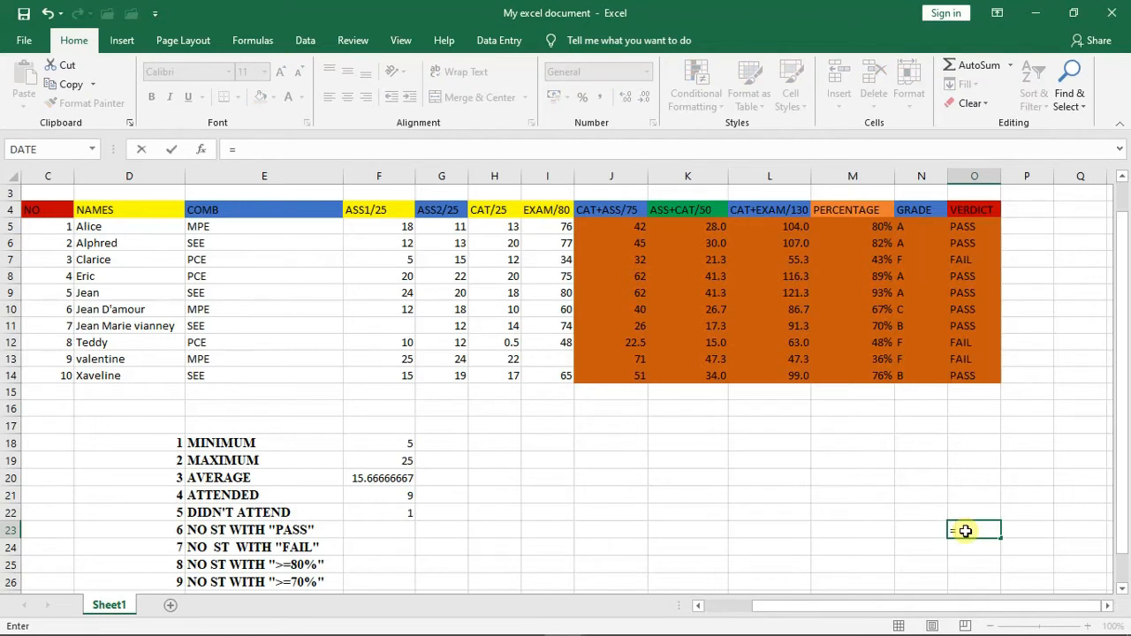
pyautogui.write('COU')
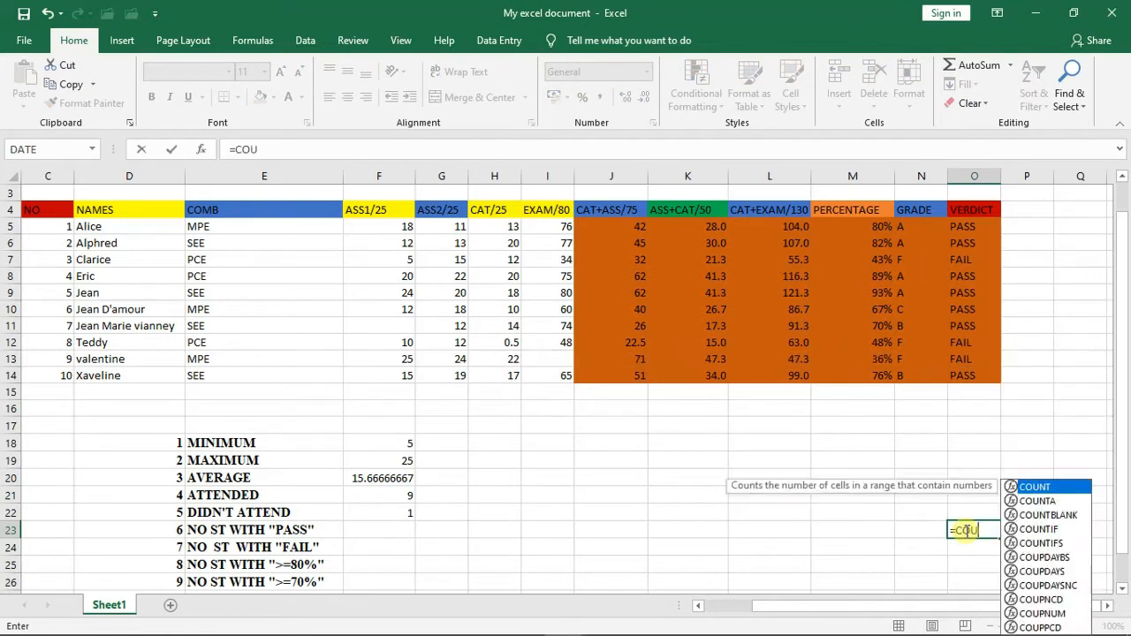
pyautogui.write('NTIF')
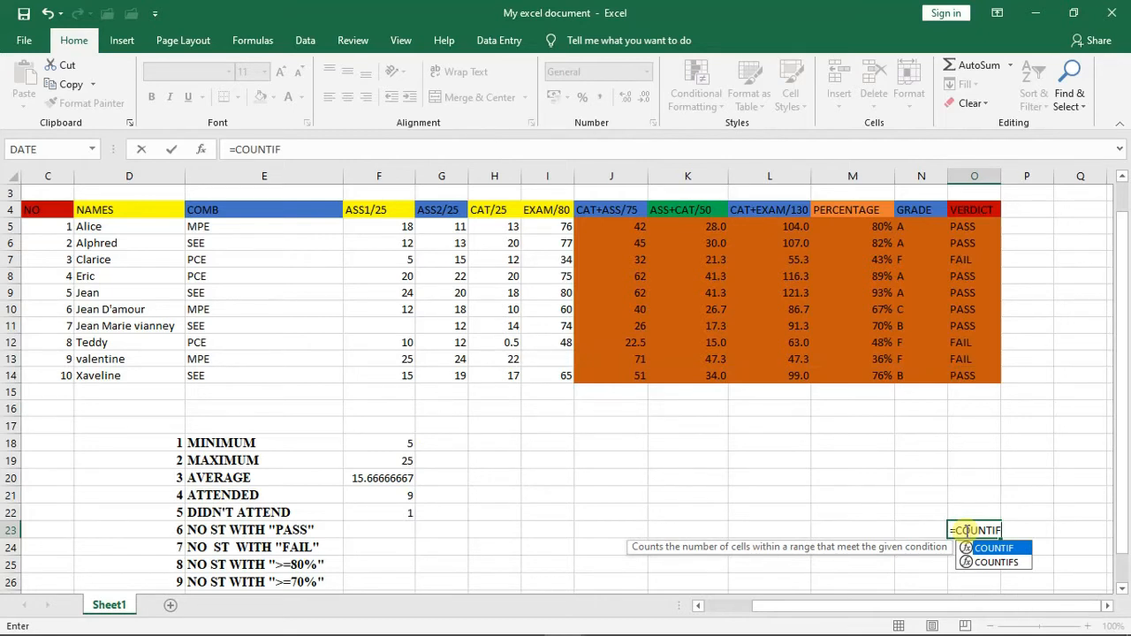
pyautogui.write('(')
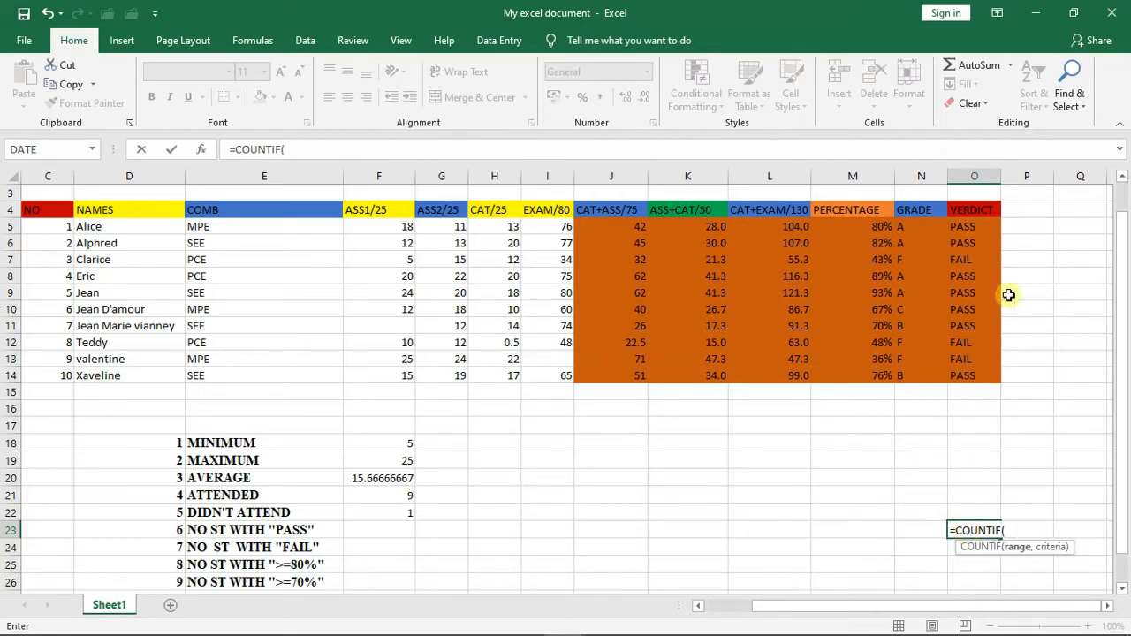
pyautogui.moveTo(961, 226); pyautogui.dragTo(960, 372)
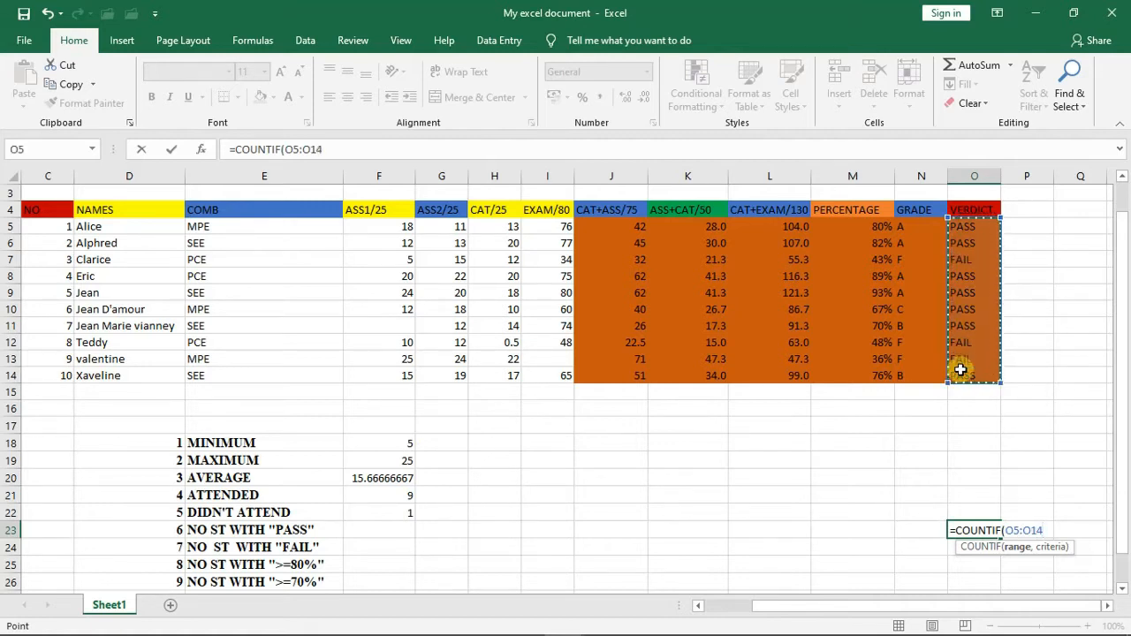
pyautogui.write(',')
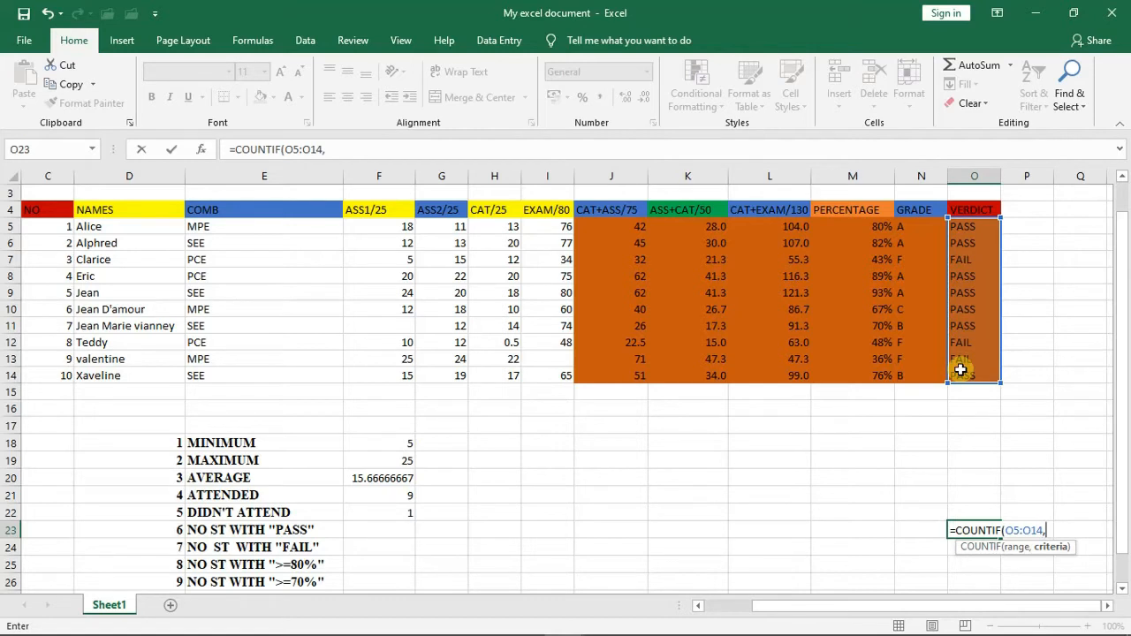
pyautogui.write('"PASS")')
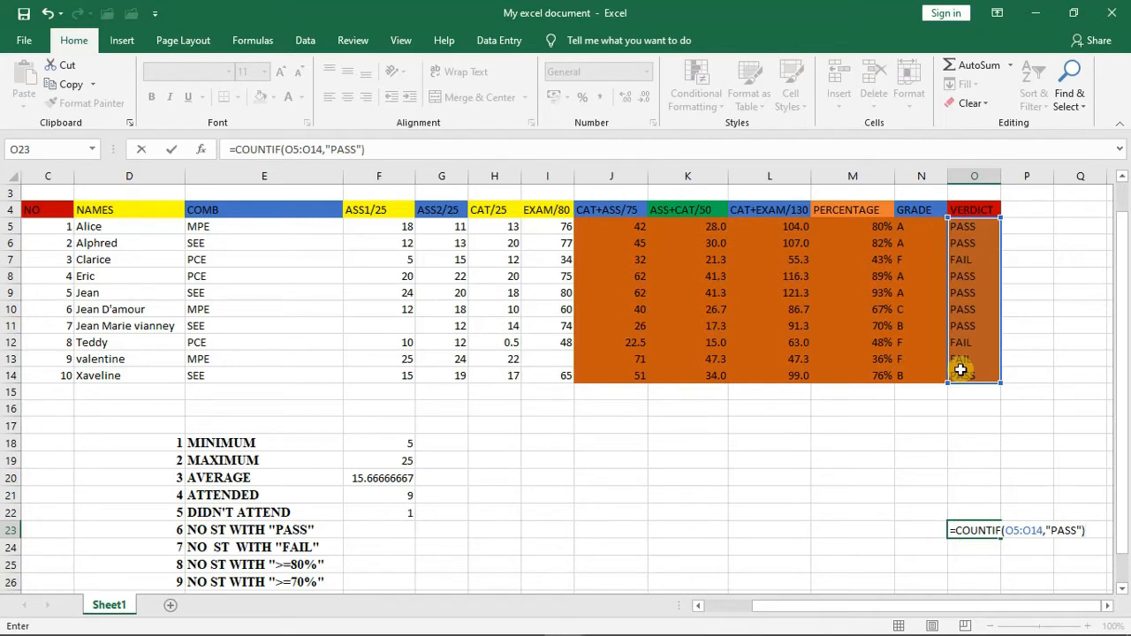
pyautogui.press('Return')
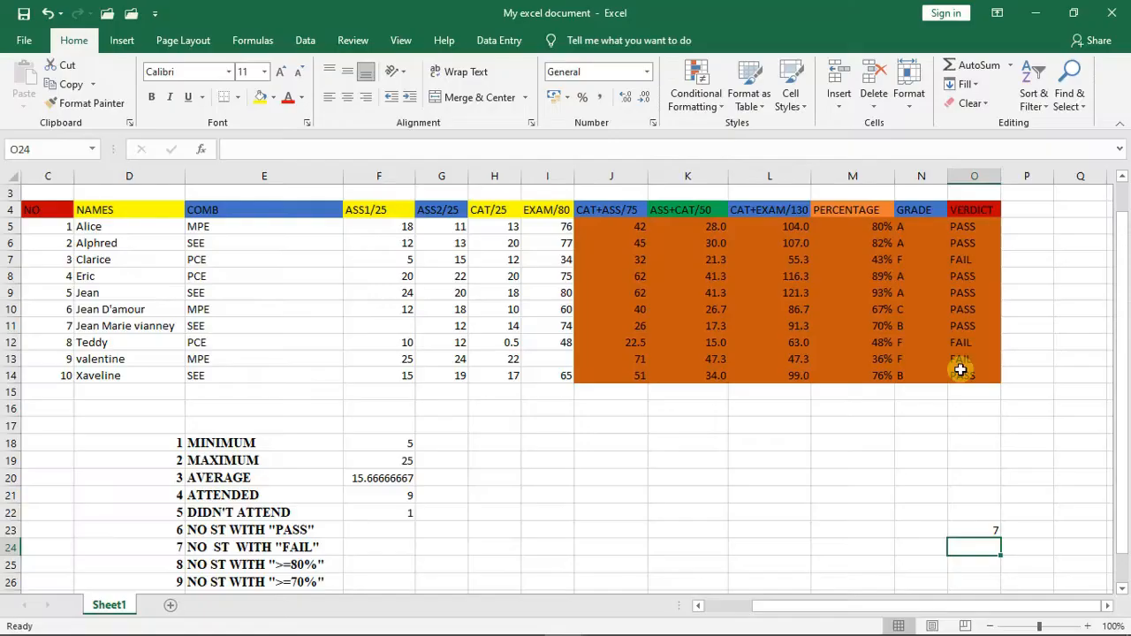
# - Count the students with a FAIL verdict in cell O24 with =COUNTIF(O5:O14,"FAIL")
pyautogui.write('=')
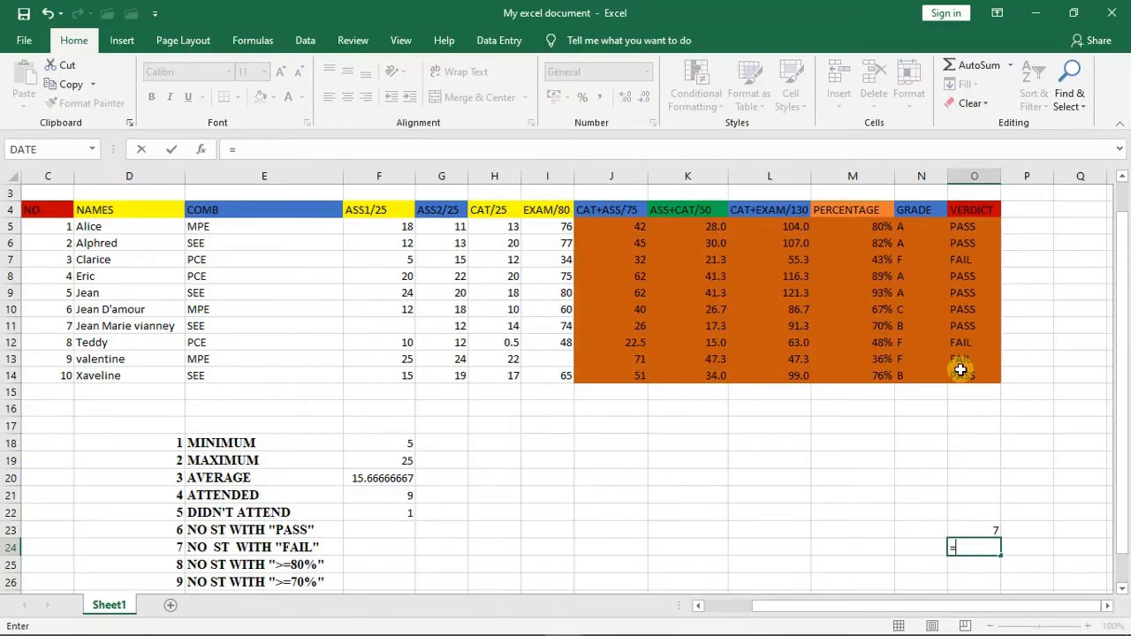
pyautogui.write('COUNT')
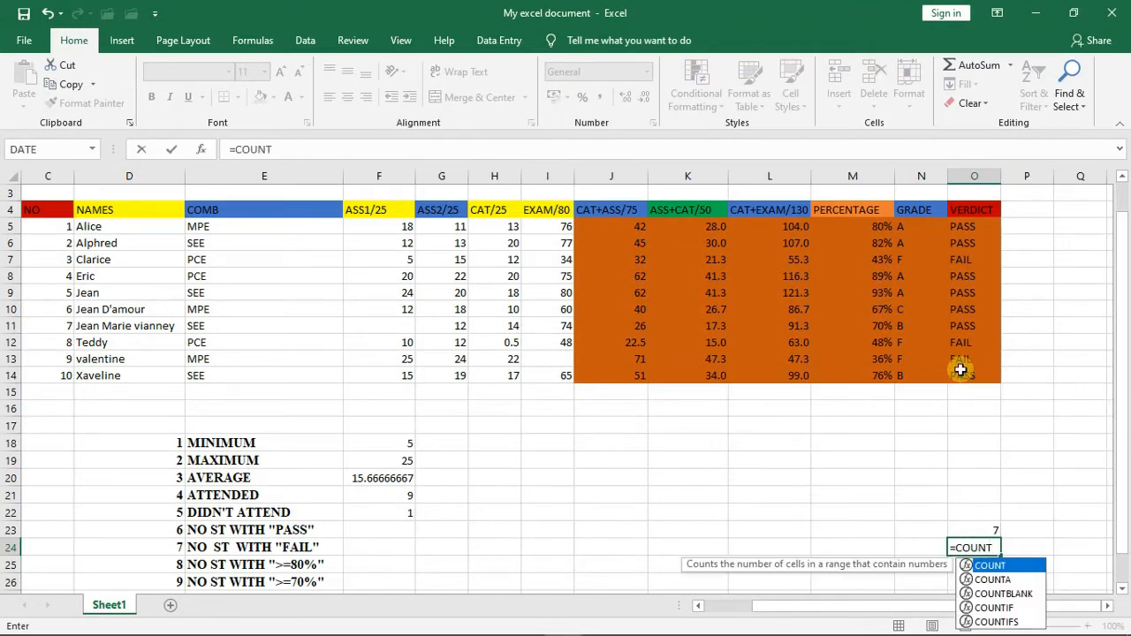
pyautogui.write('IF')
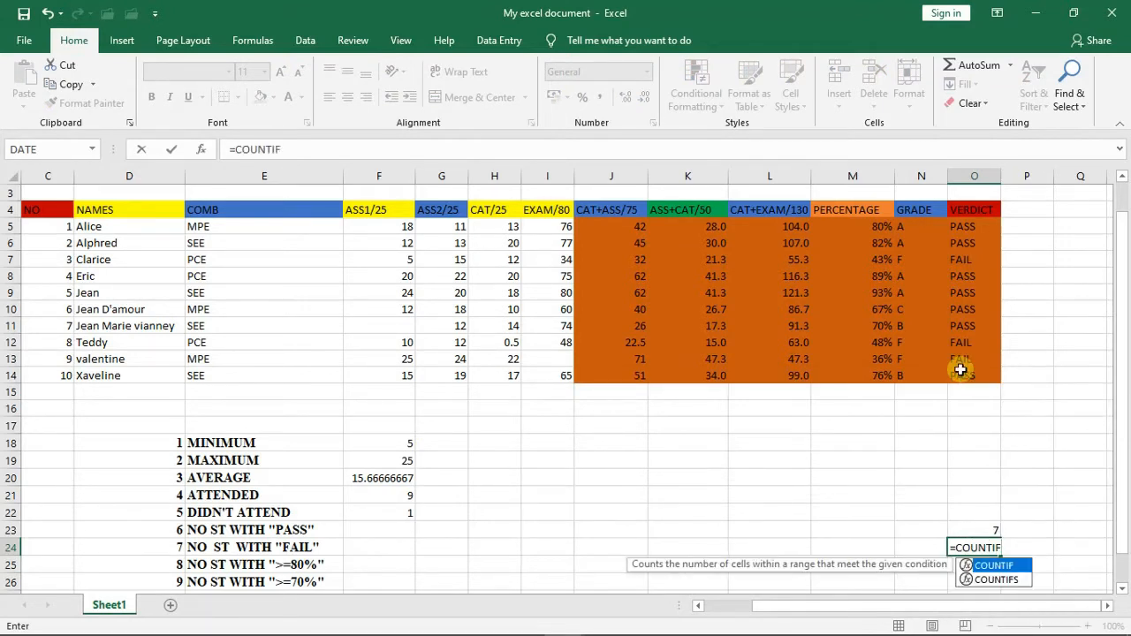
pyautogui.write('(')
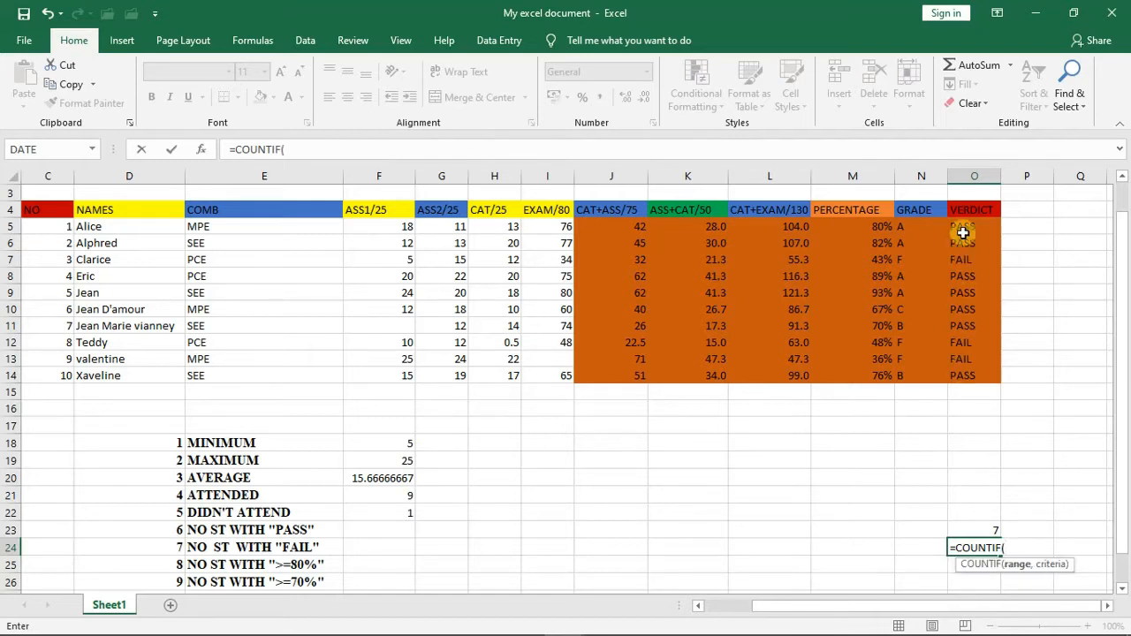
pyautogui.moveTo(962, 227); pyautogui.dragTo(954, 374)
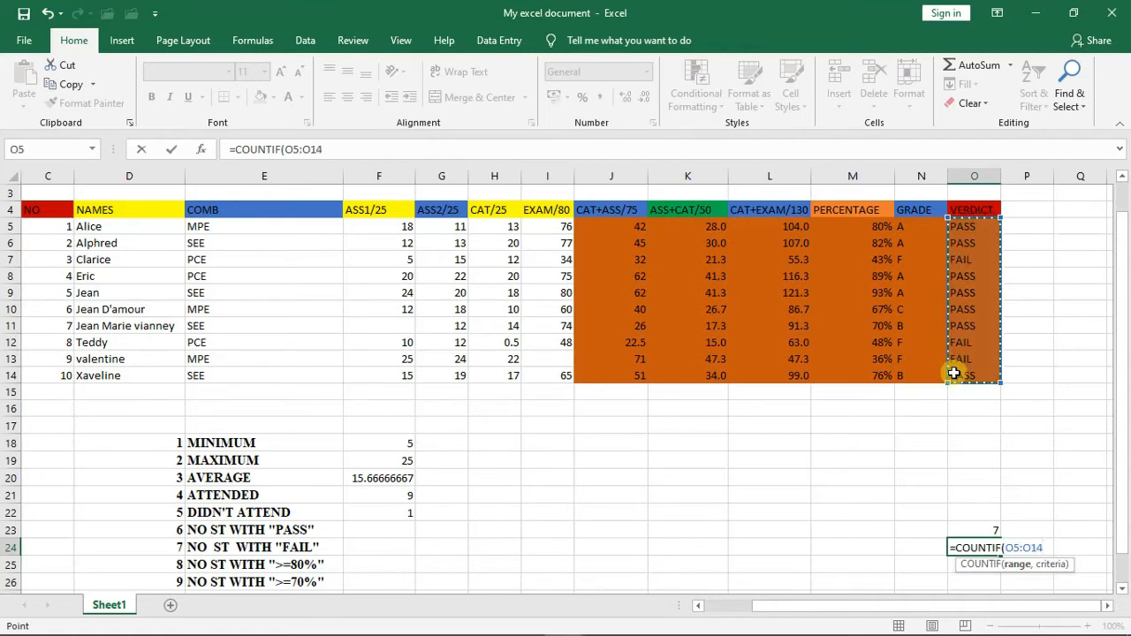
pyautogui.write(',')
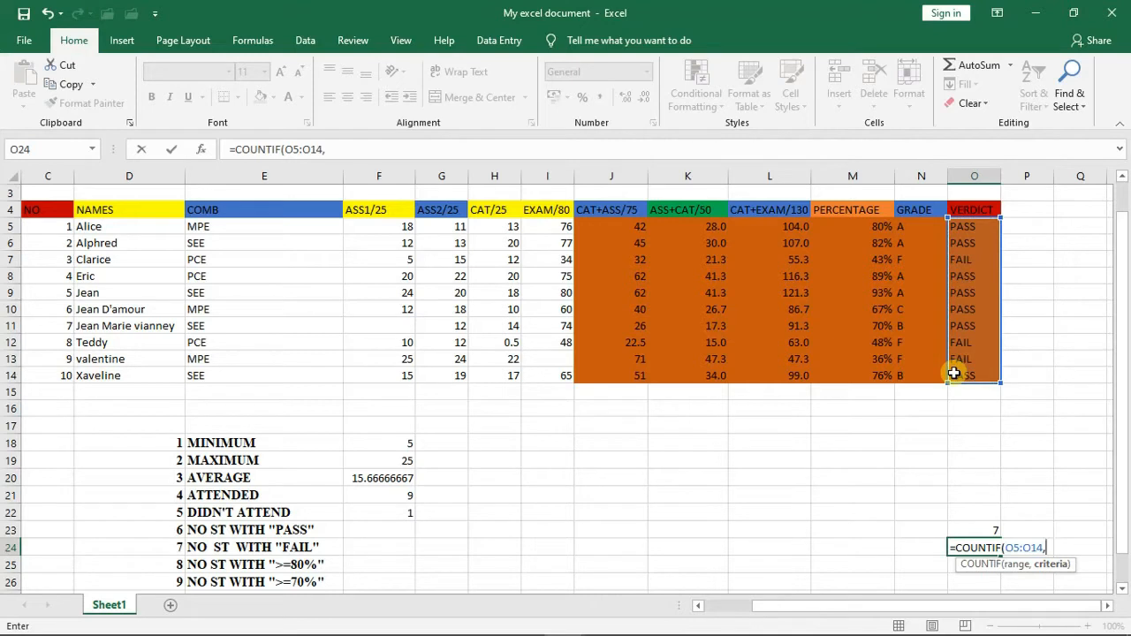
pyautogui.write('"FAIL")')
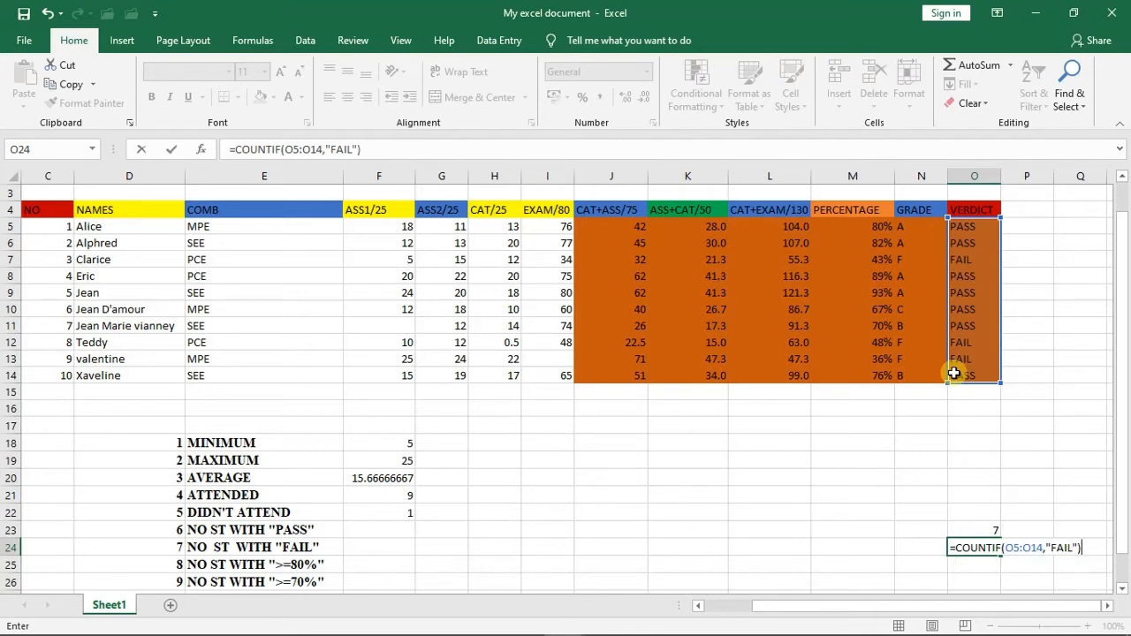
pyautogui.press('Return')
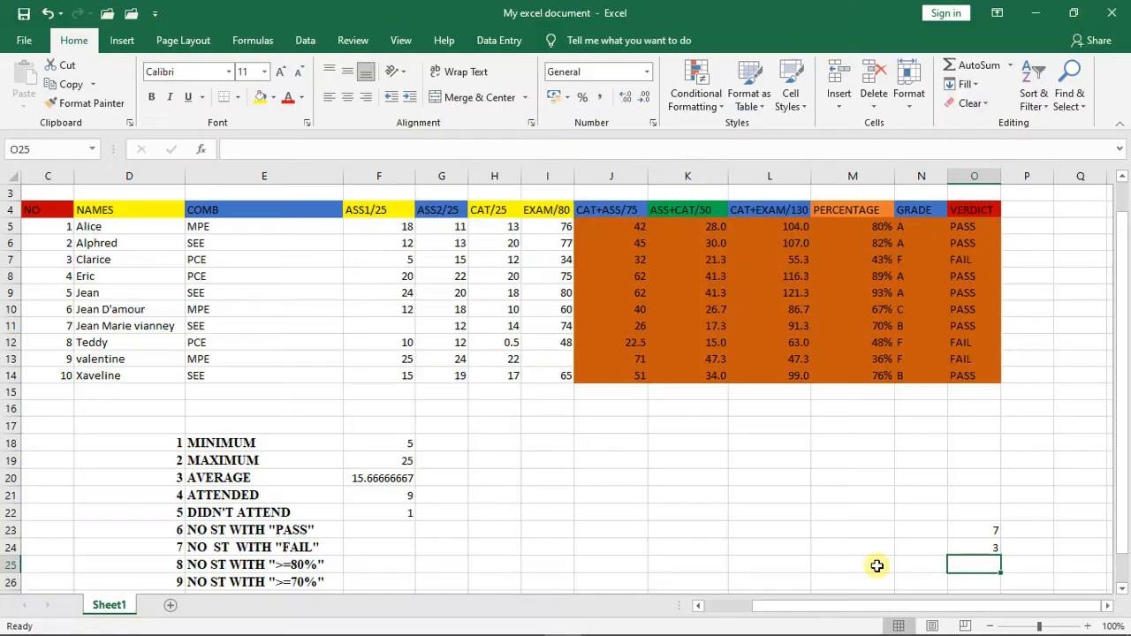
# - Count the students with a percentage of at least 80% in cell M25 with =COUNTIF(M5:M14,">=80%")
pyautogui.click(878, 566)
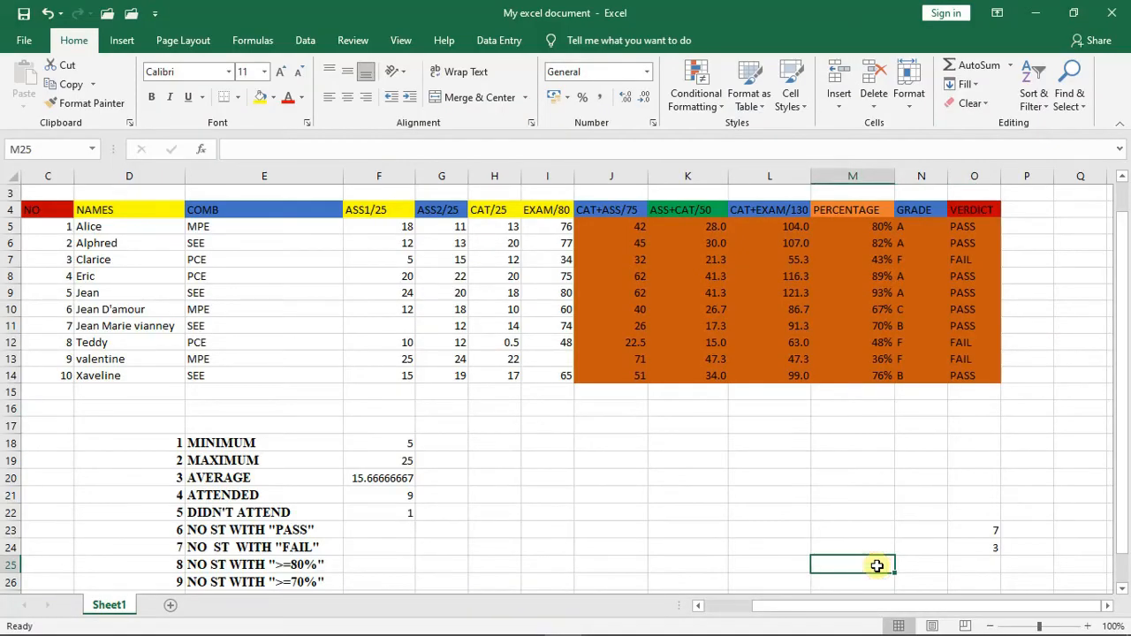
pyautogui.write('=')
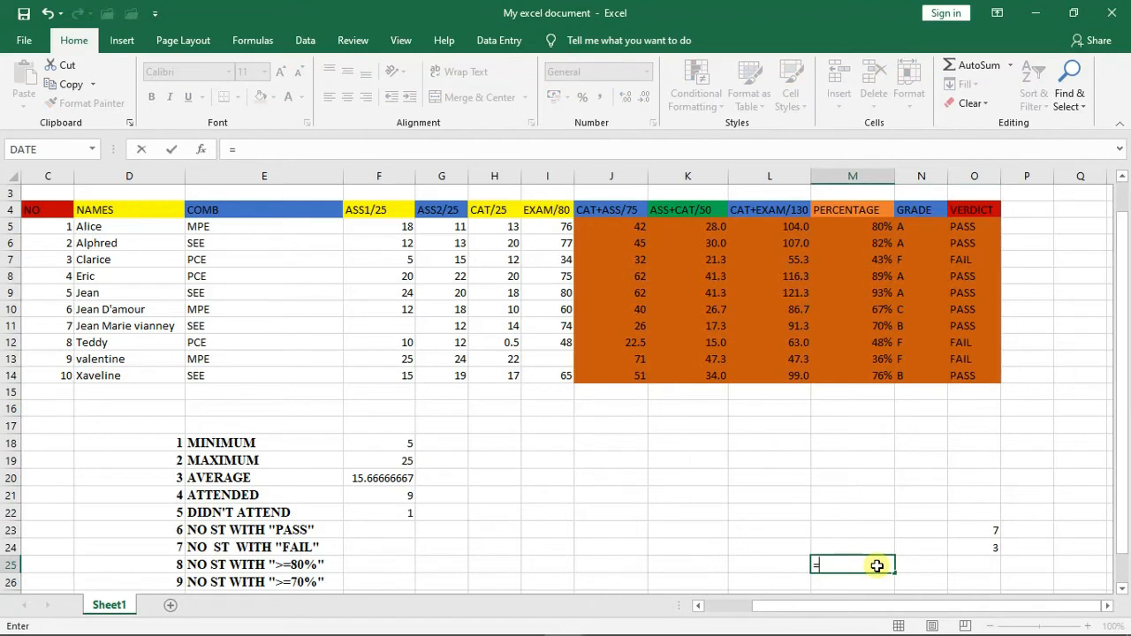
pyautogui.write('C')
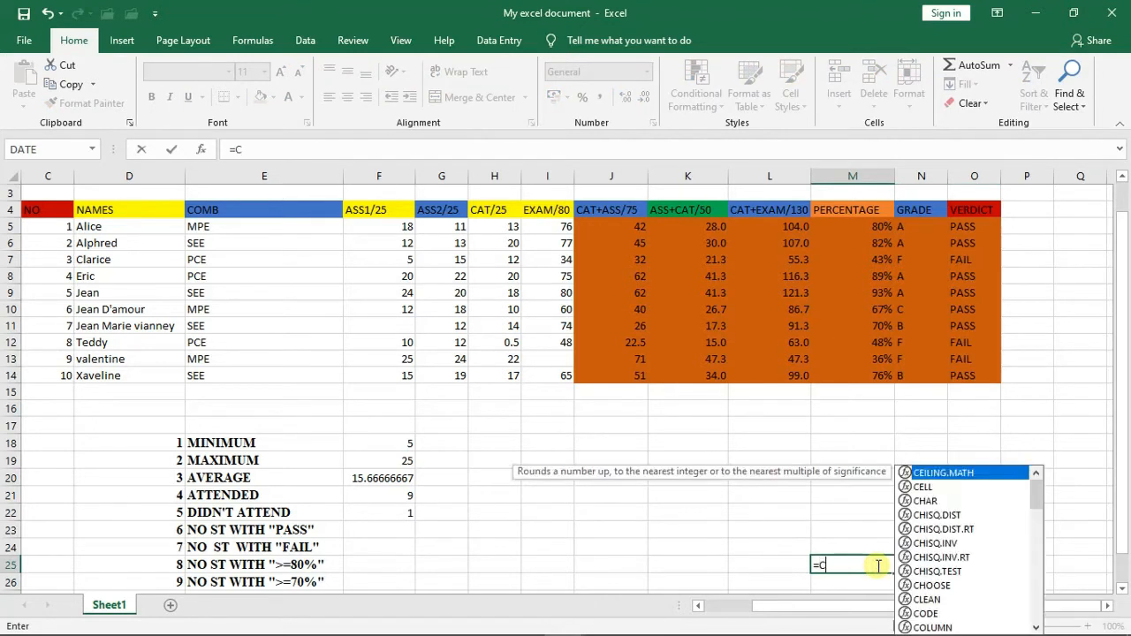
pyautogui.write('OUNTIF')
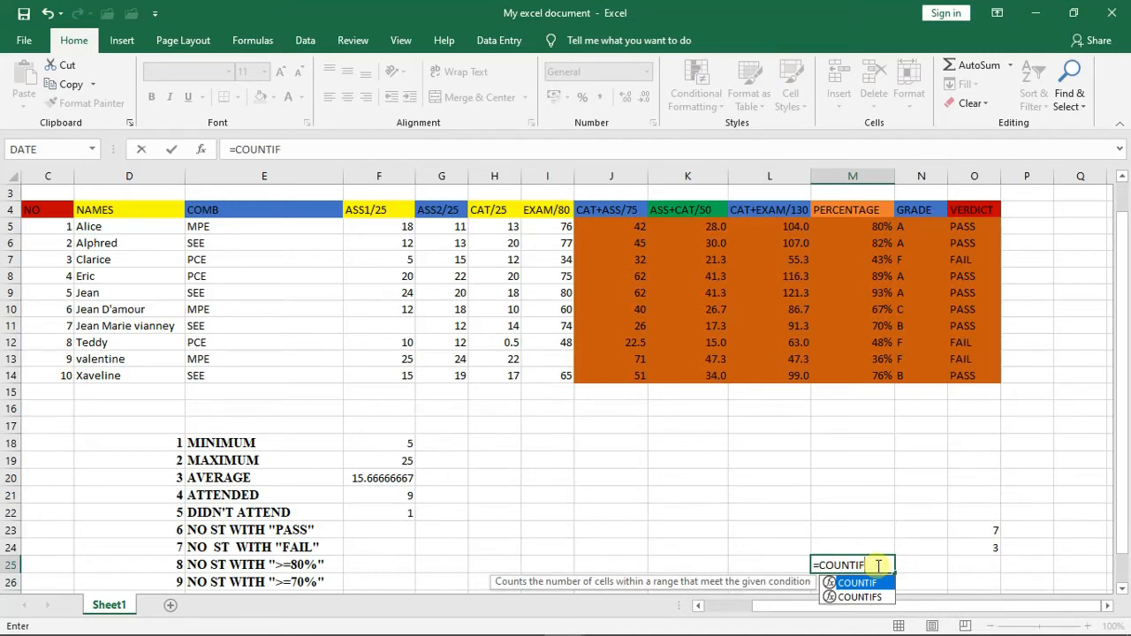
pyautogui.write('(')
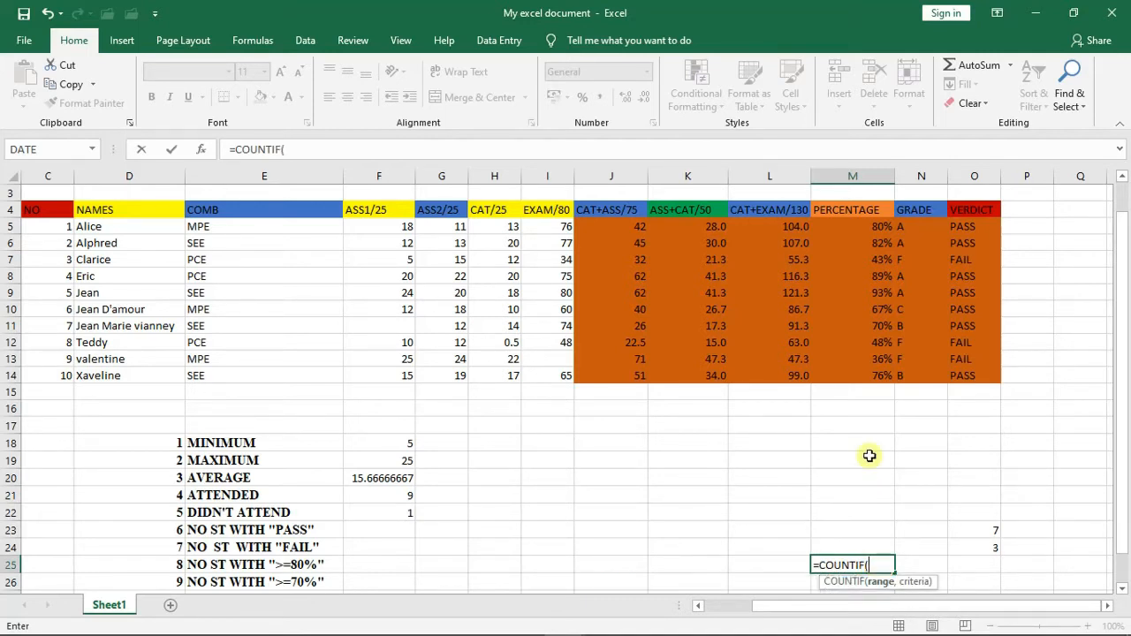
pyautogui.moveTo(871, 229); pyautogui.dragTo(872, 370)
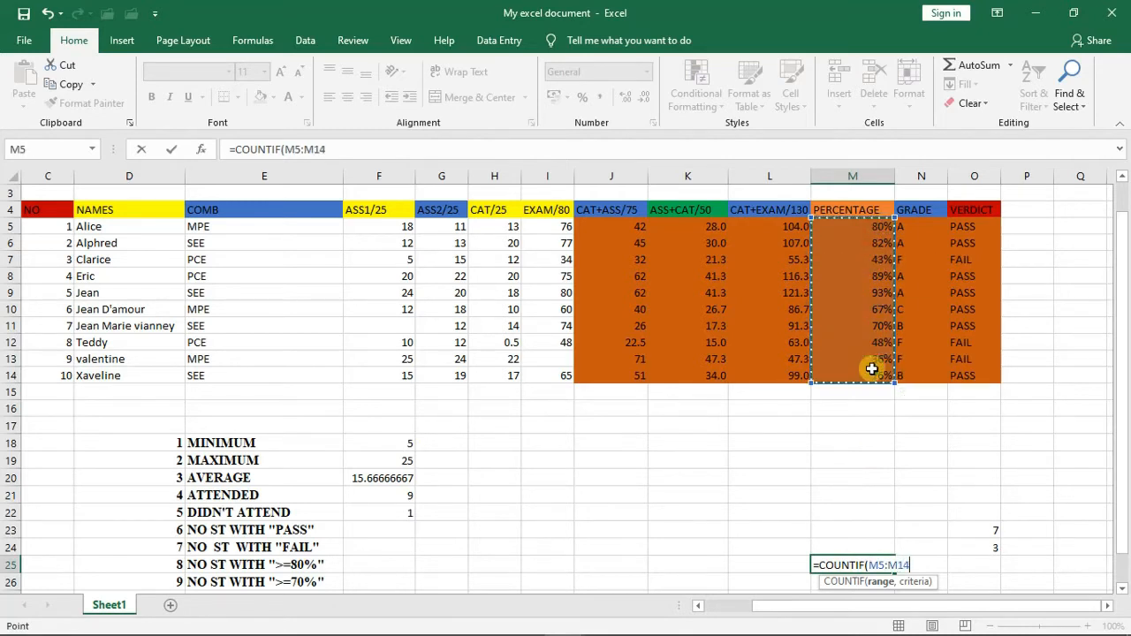
pyautogui.write(',')
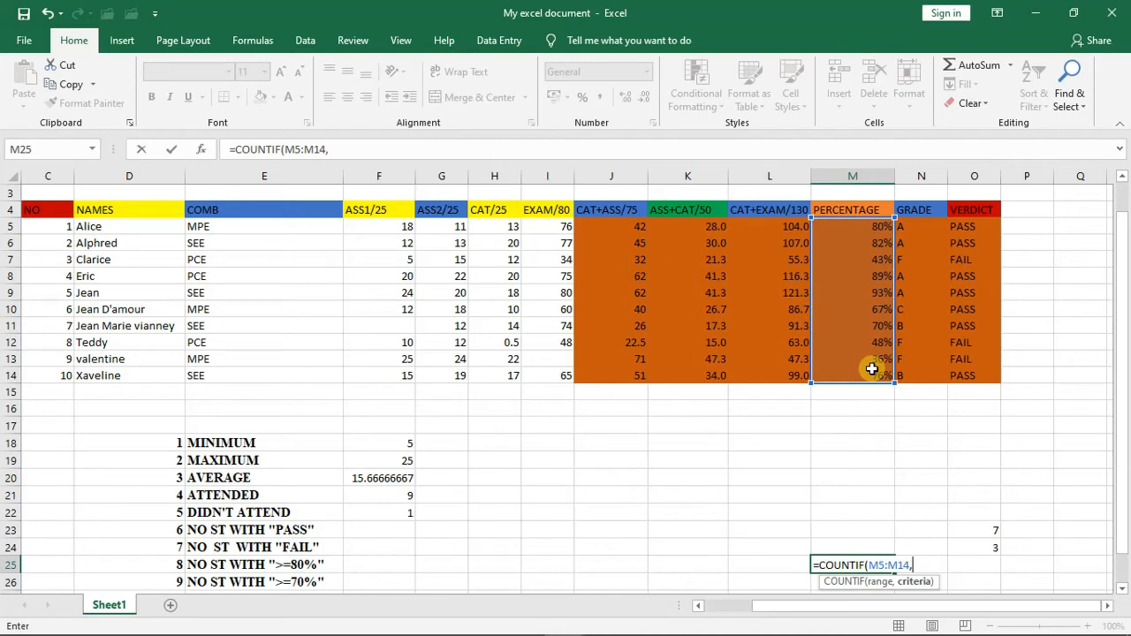
pyautogui.write('"')
pyautogui.write('>=80%"')
pyautogui.write(')')
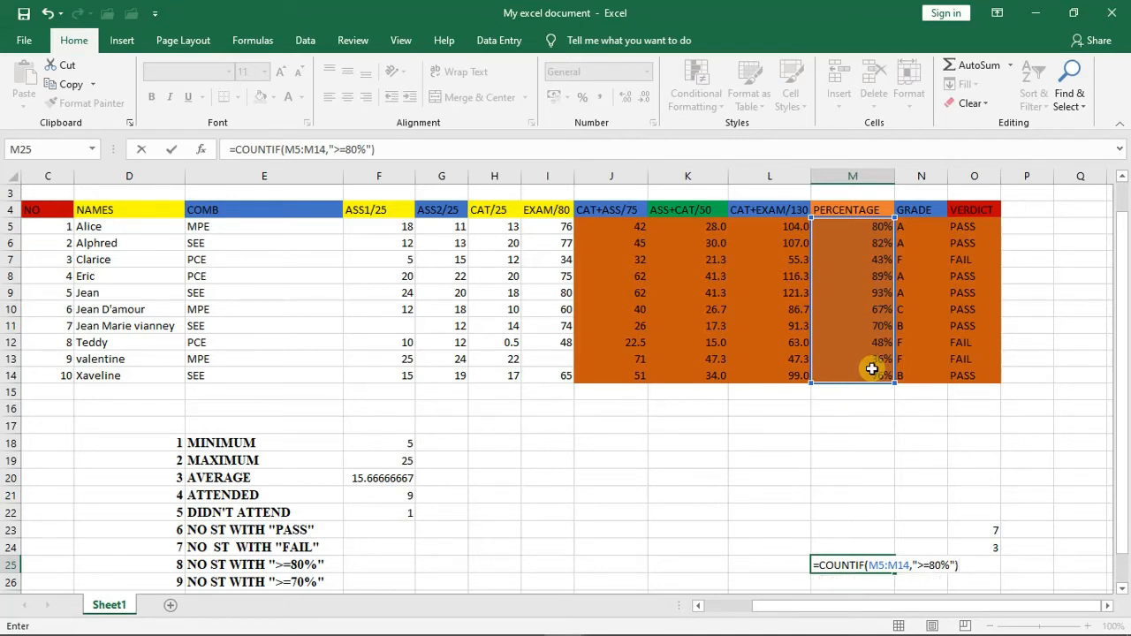
pyautogui.press('Return')
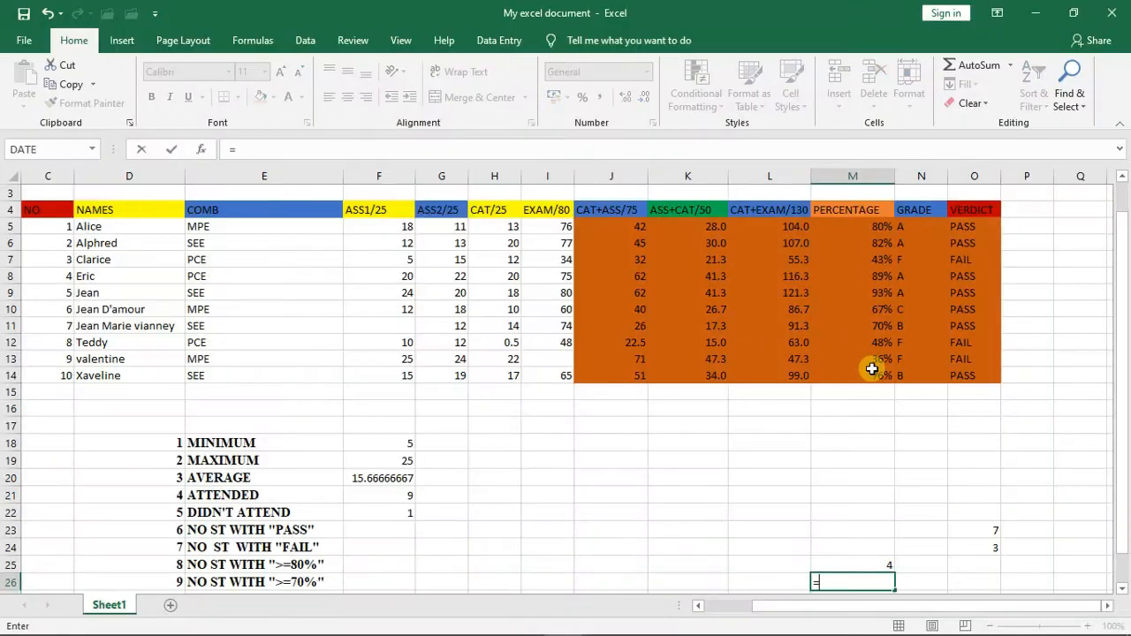
# - Count the students with a percentage of at least 70% in cell M26 with =COUNTIF(M5:M14,">=70%")
pyautogui.write('COUNT')
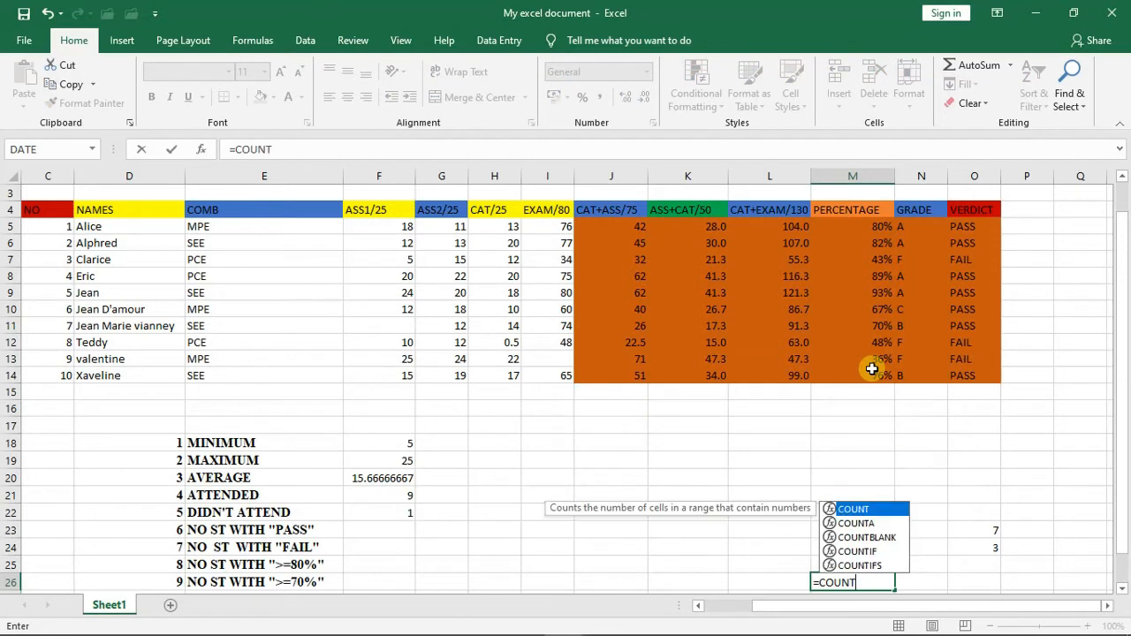
pyautogui.write('IF')
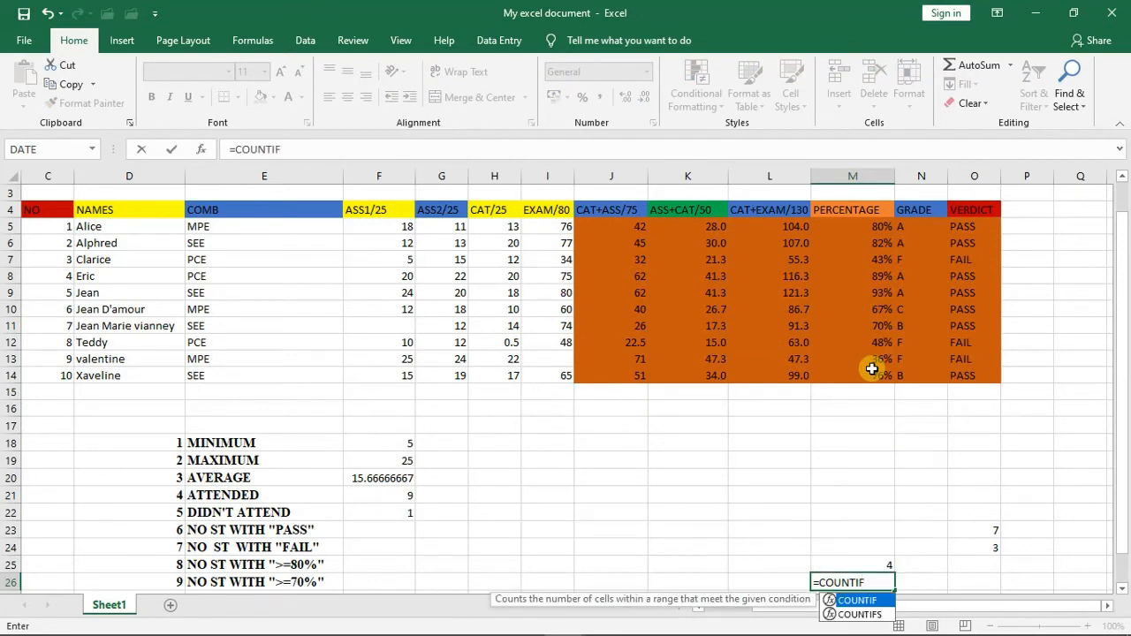
pyautogui.write('(')
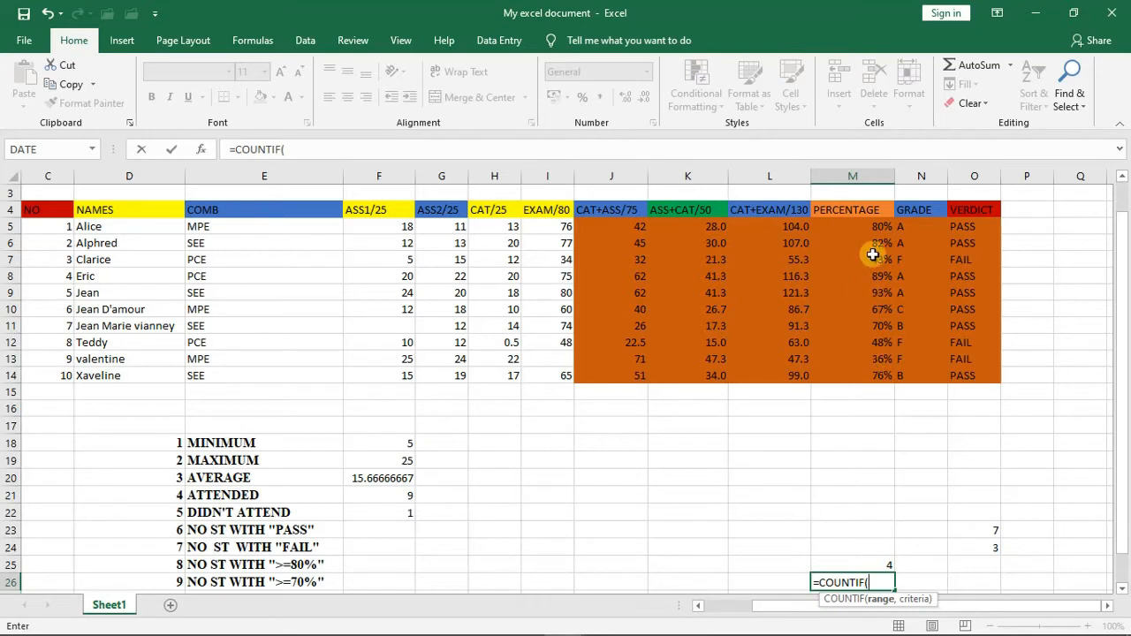
pyautogui.moveTo(872, 227); pyautogui.dragTo(878, 367)
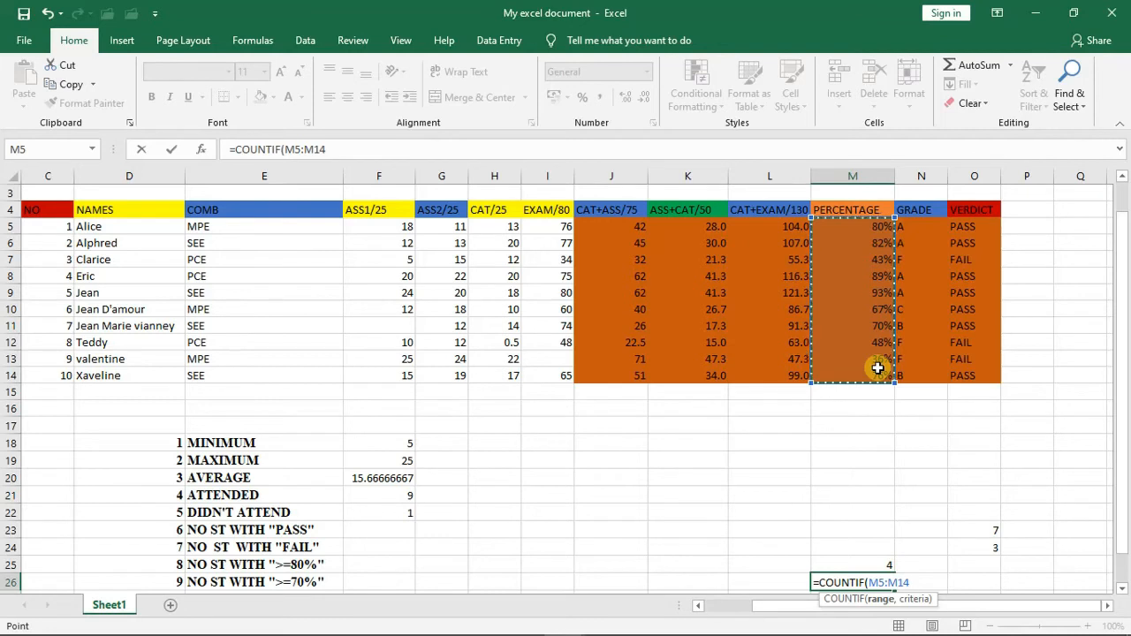
pyautogui.write(',')
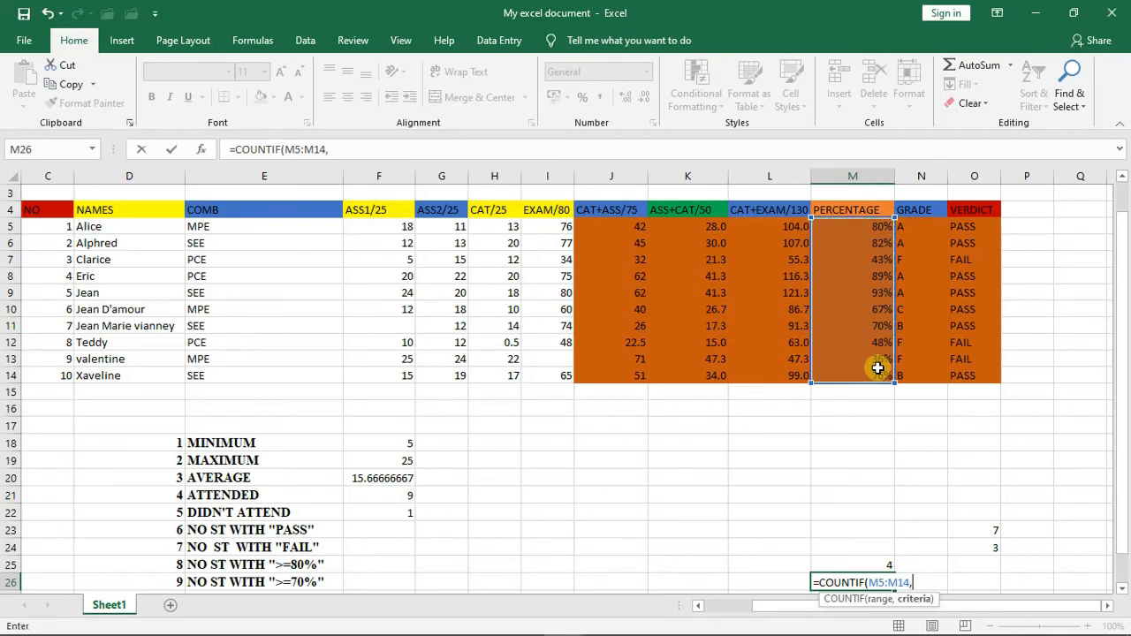
pyautogui.write('">=70%"')
pyautogui.write(')')
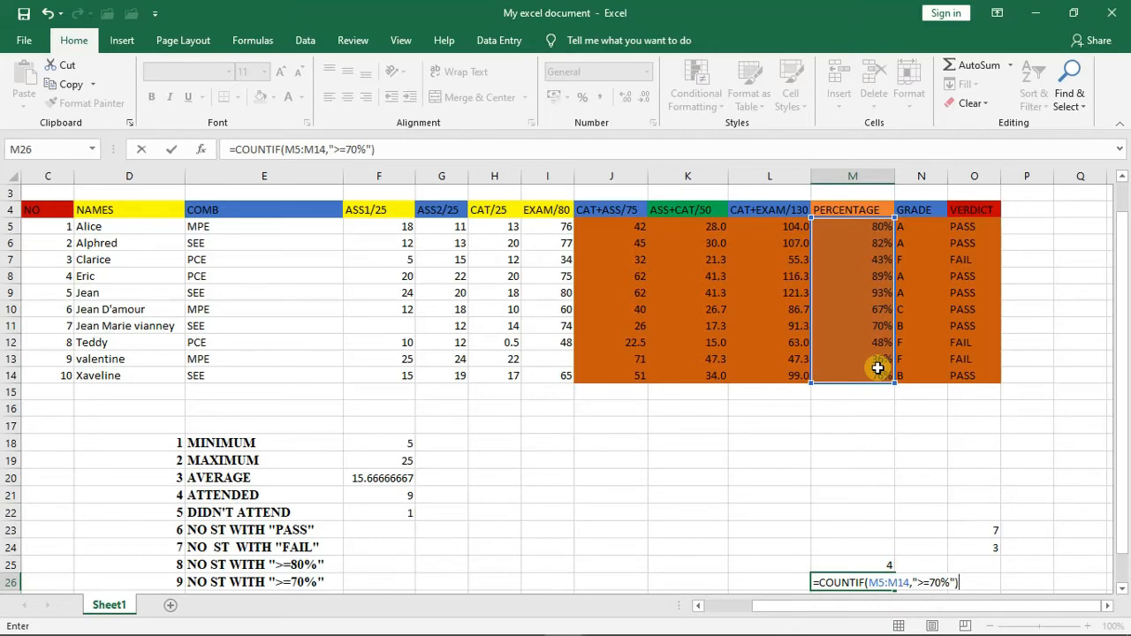
pyautogui.press('Return')
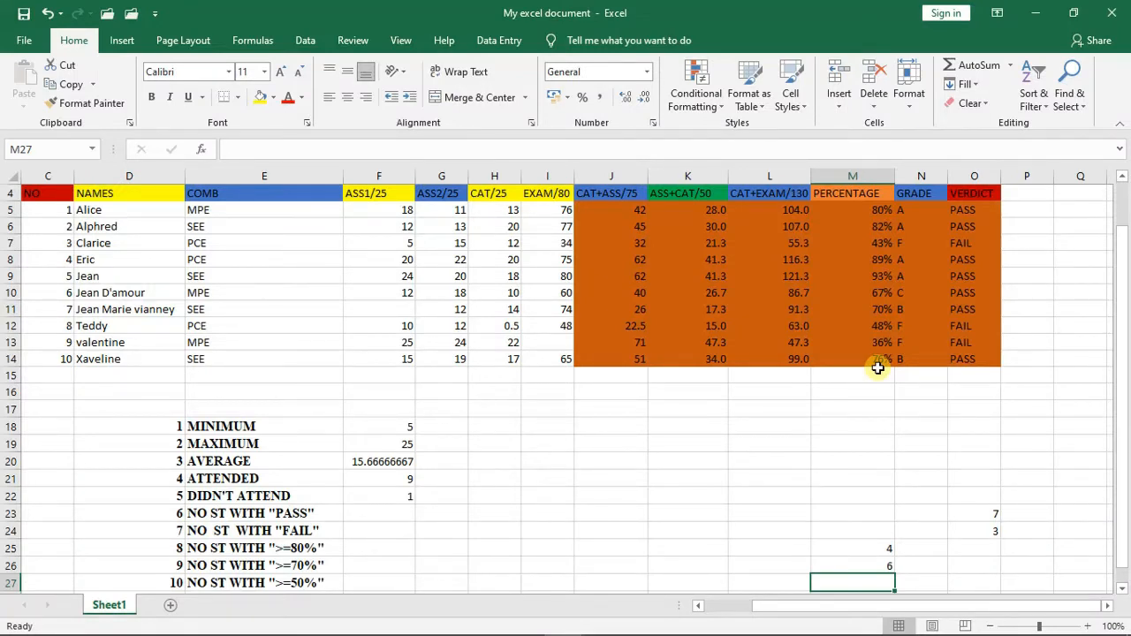
# - Count the students with a percentage of at least 50% in cell M27 with =COUNTIF(M5:M14,">=50%")
pyautogui.write('=')
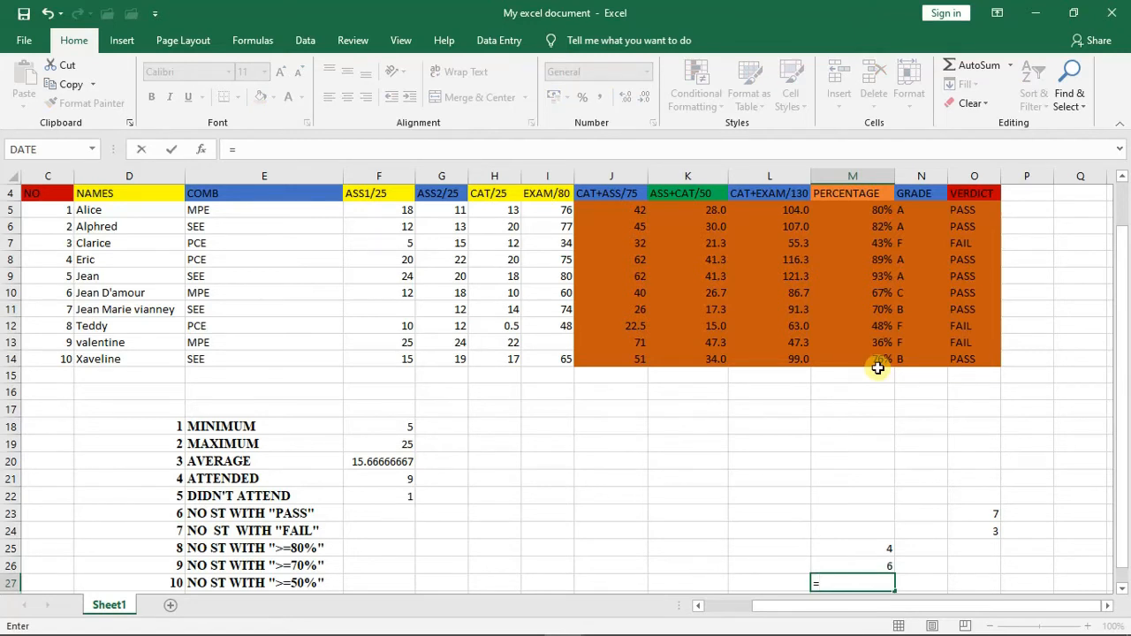
pyautogui.write('COUNT')
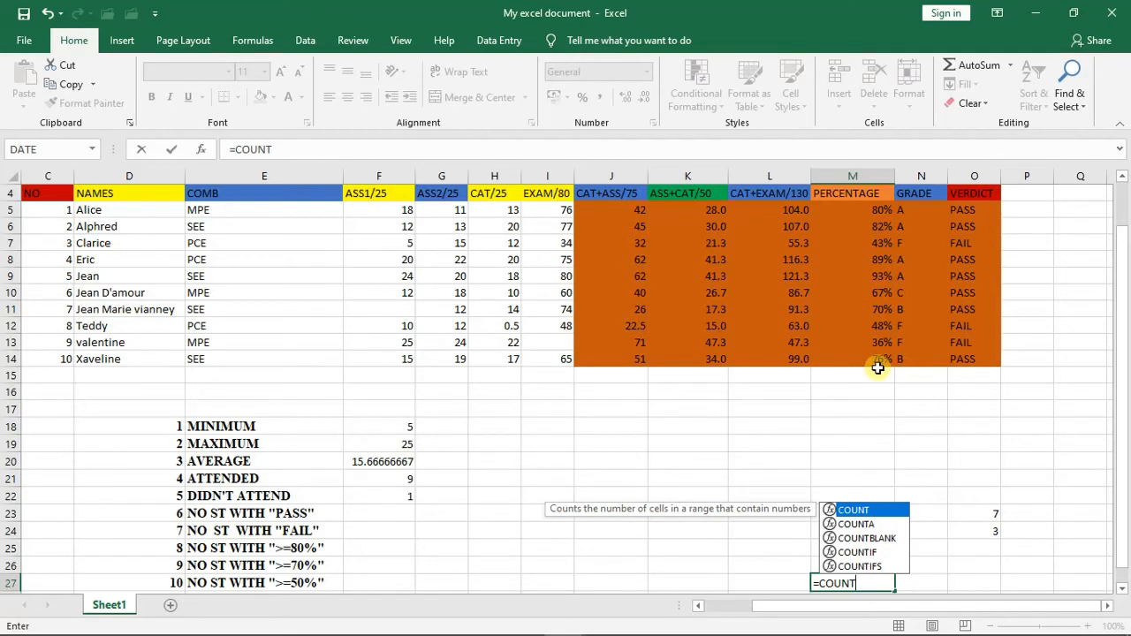
pyautogui.write('IF')
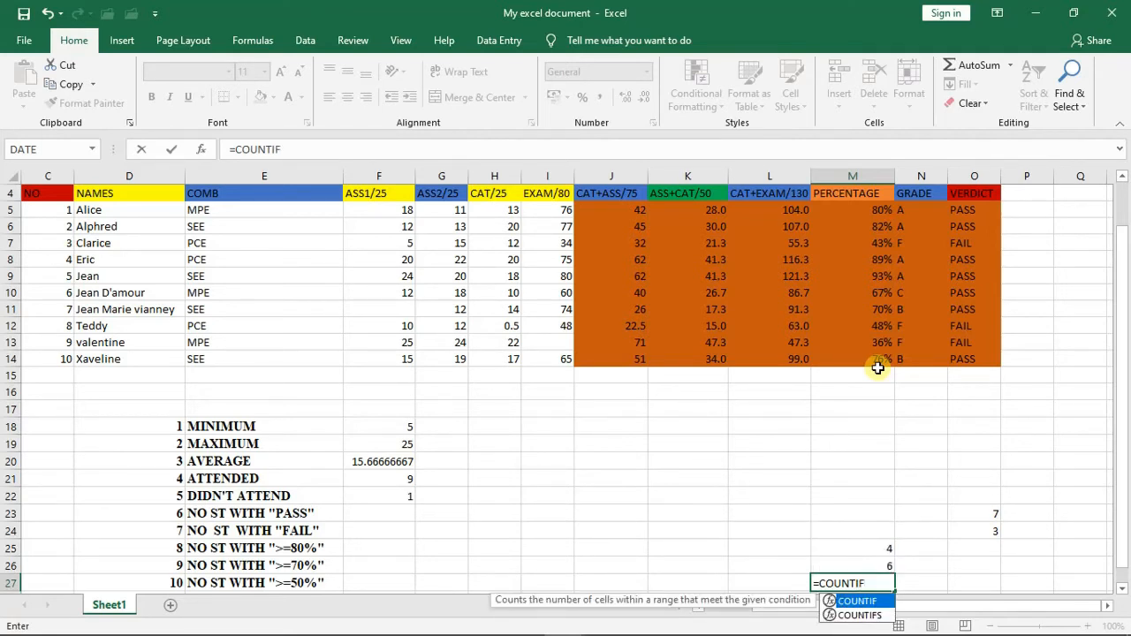
pyautogui.write('(')
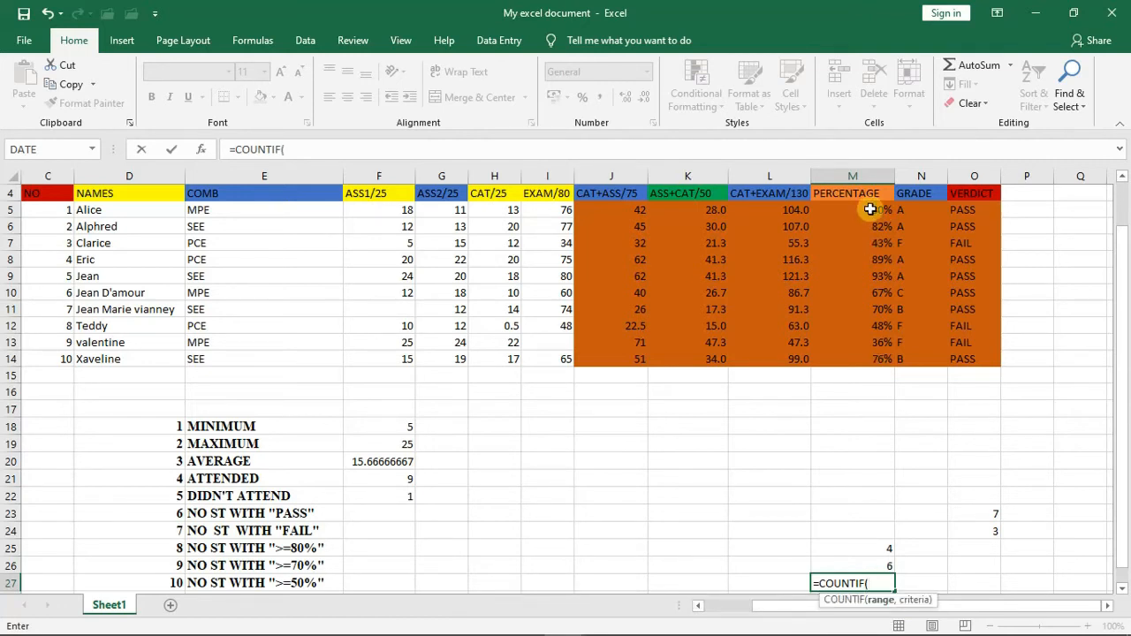
pyautogui.moveTo(871, 209); pyautogui.dragTo(870, 356)
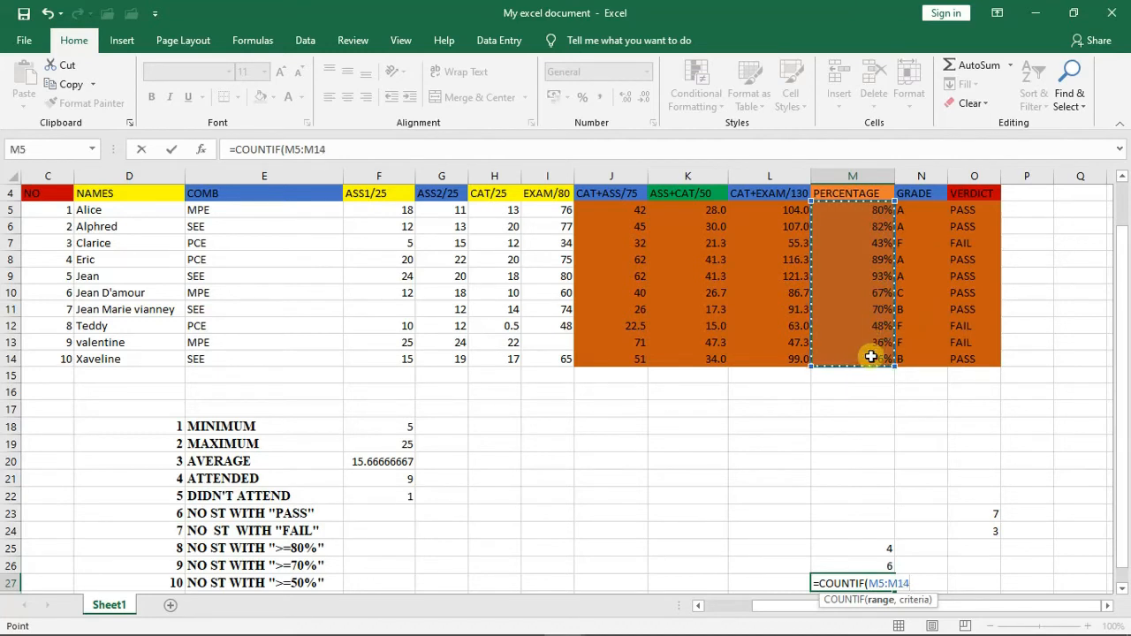
pyautogui.write(',">=')
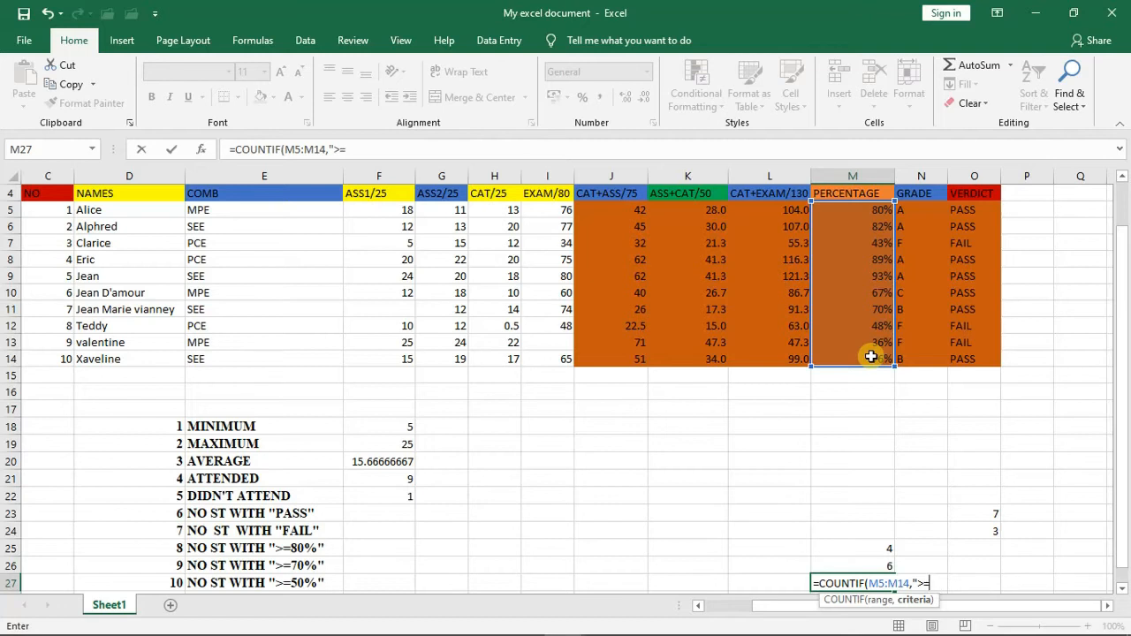
pyautogui.write('50')
pyautogui.write('%')
pyautogui.write(')')
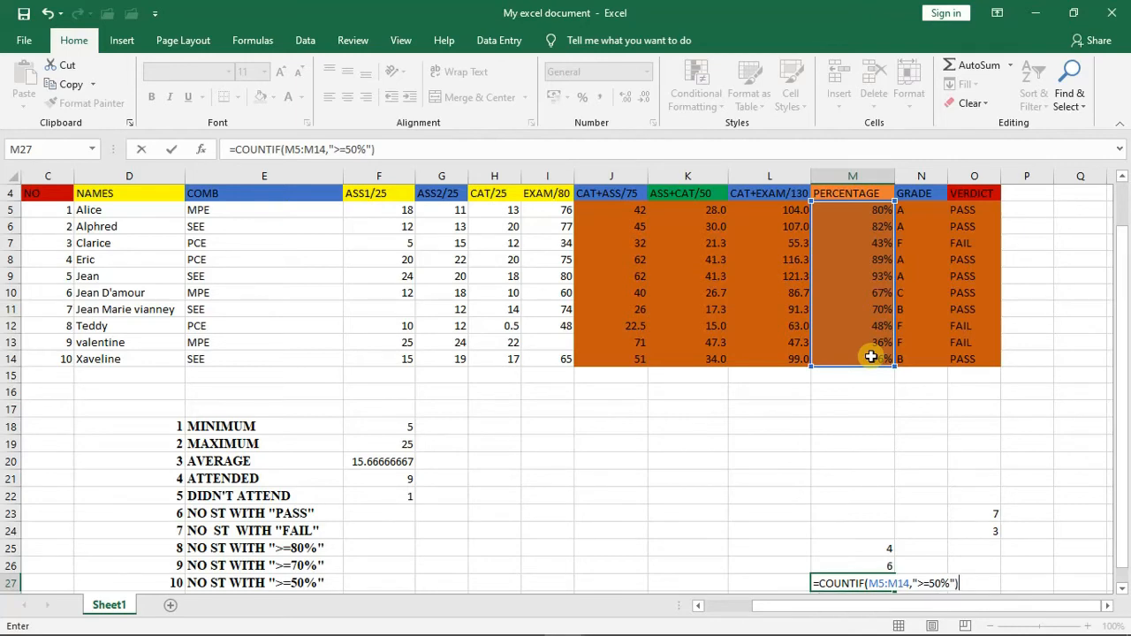
pyautogui.press('Return')
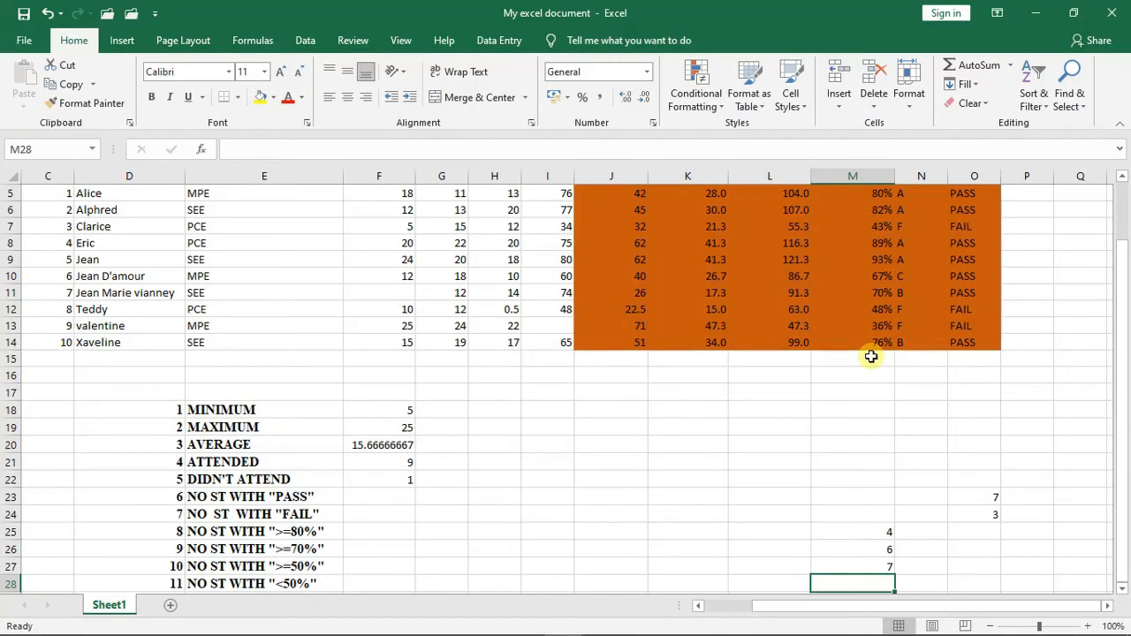
# - Count the students with a percentage below 50% in cell M28 with =COUNTIF(M5:M14,"<50%")
pyautogui.write('=COUN')
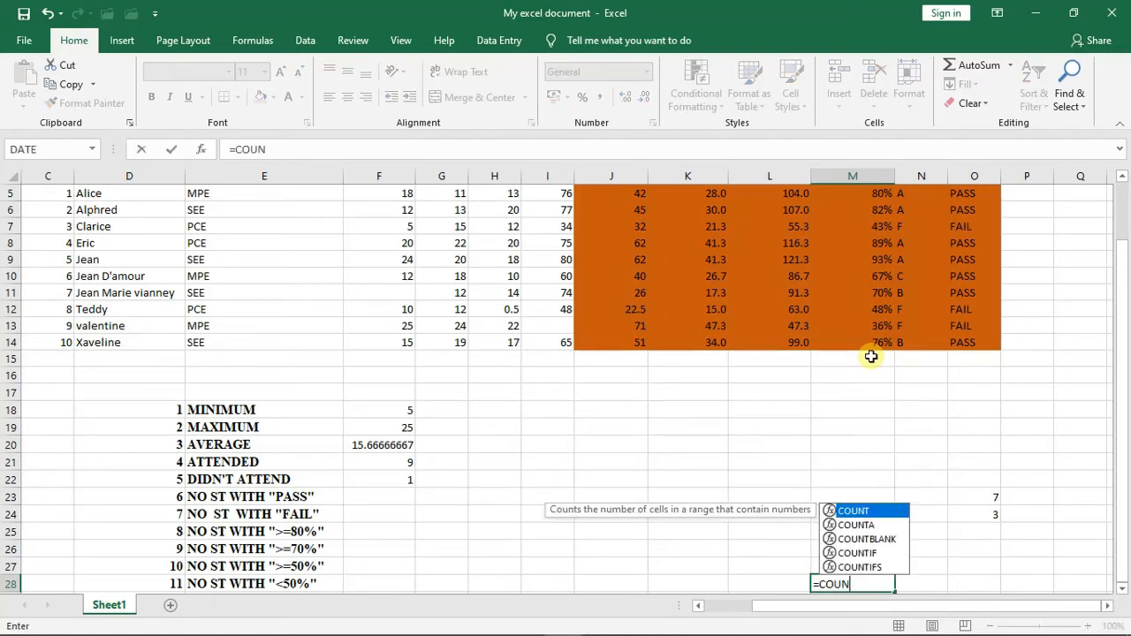
pyautogui.write('TIF')
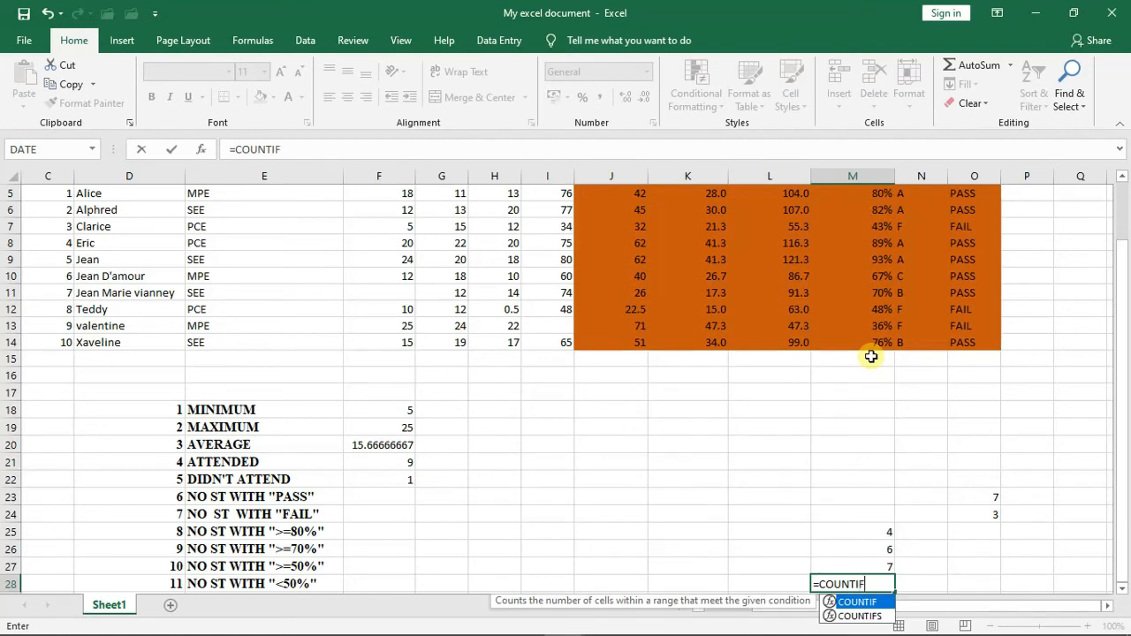
pyautogui.write('(')
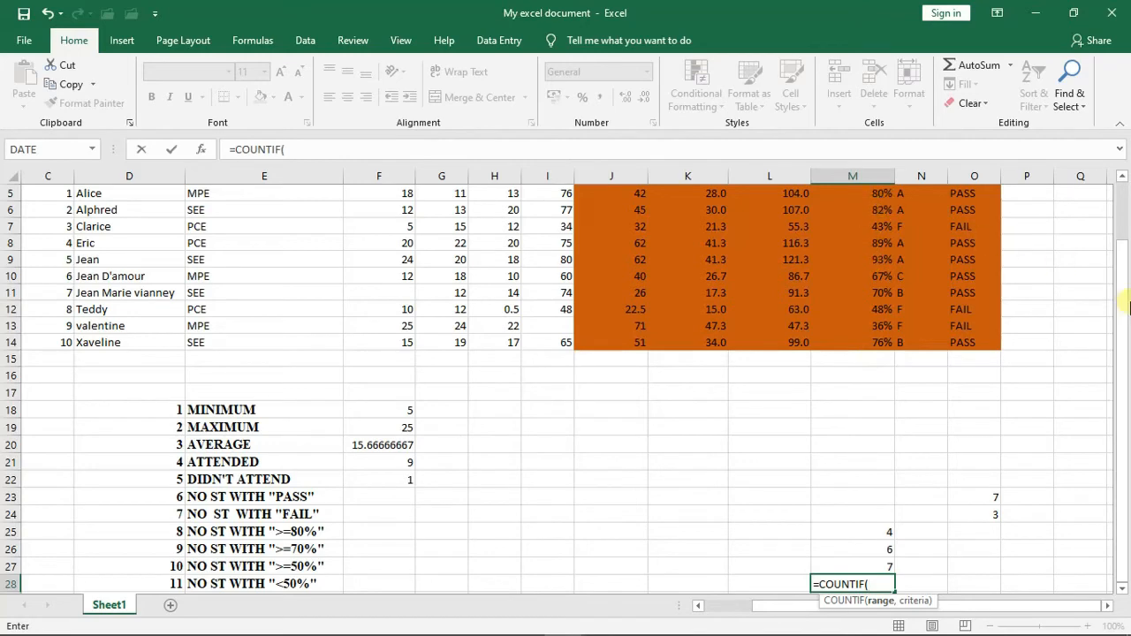
pyautogui.moveTo(1123, 295); pyautogui.dragTo(1124, 288)
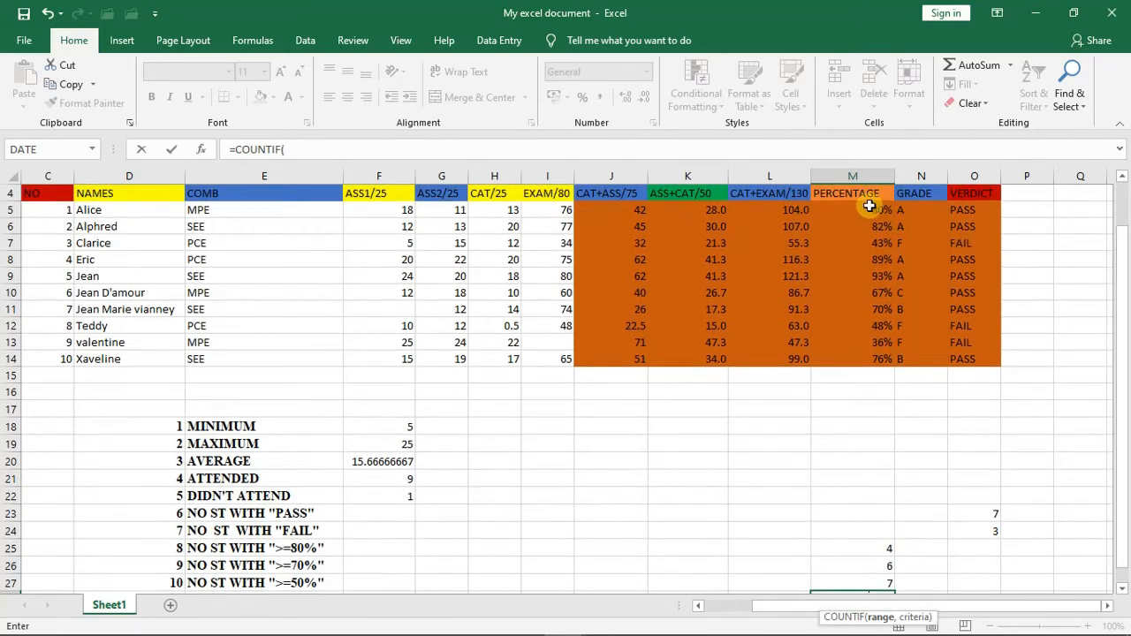
pyautogui.moveTo(868, 207); pyautogui.dragTo(873, 354)
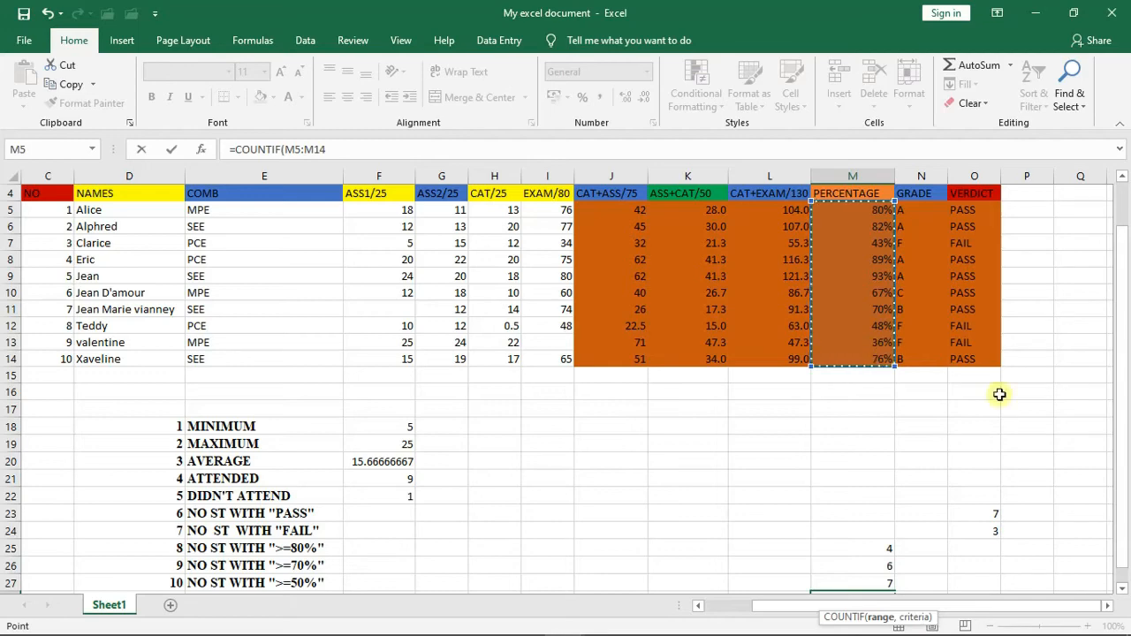
pyautogui.moveTo(1124, 436); pyautogui.dragTo(1124, 469)
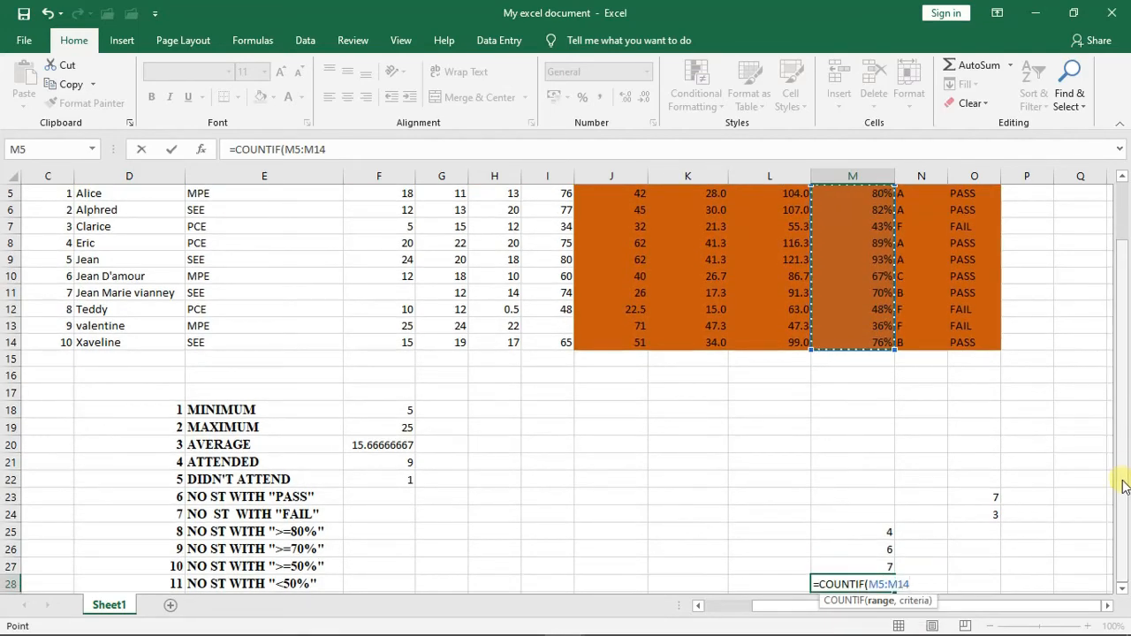
pyautogui.write(',')
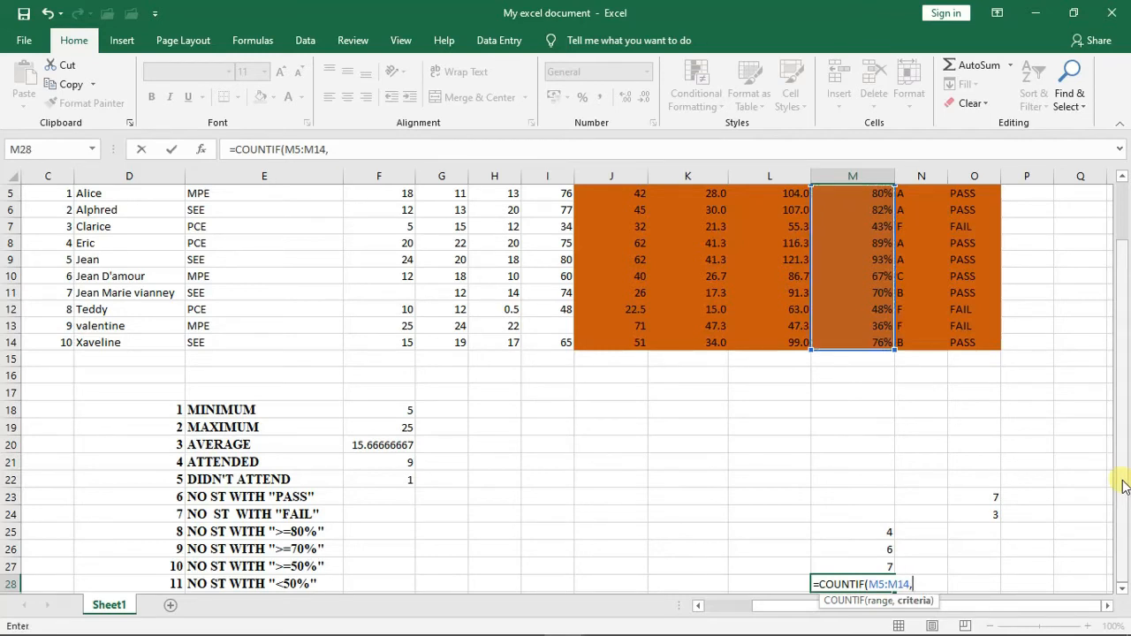
pyautogui.write('"')
pyautogui.write('<50%")')
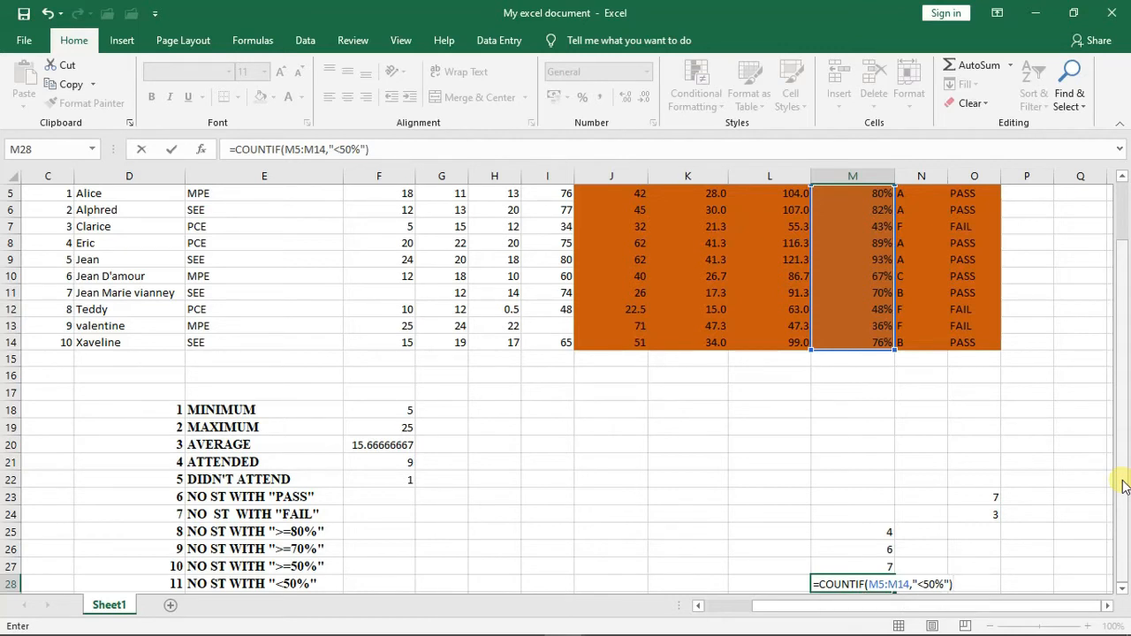
pyautogui.press('Return')
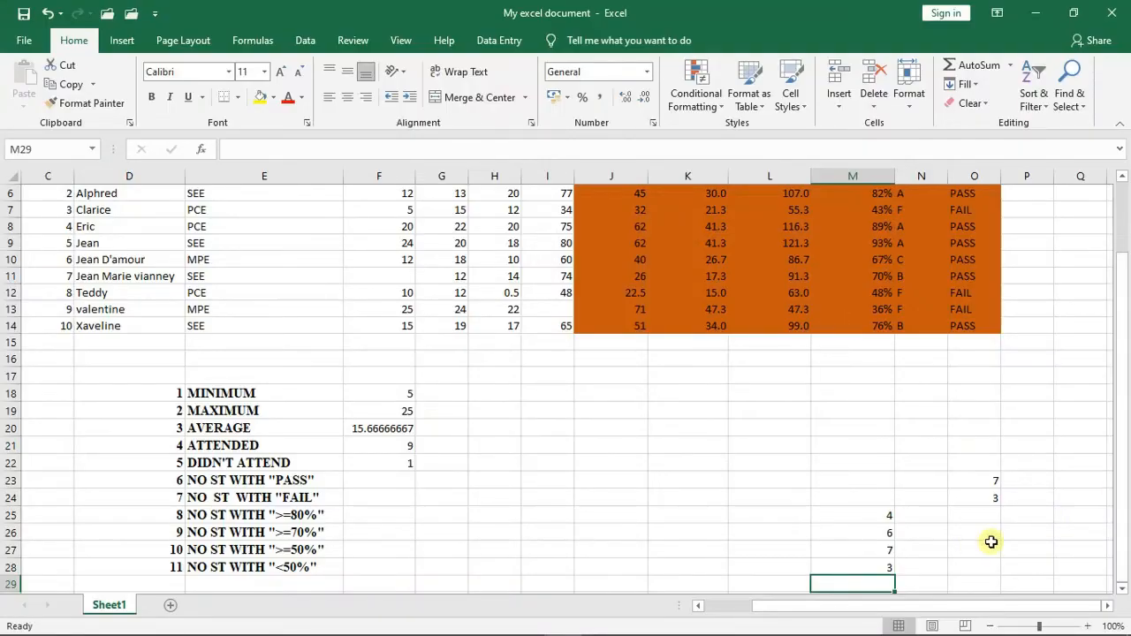
# - Fill the MINIMUM formula from F18 and the MAXIMUM formula from F19 across their rows through column M
pyautogui.moveTo(1127, 464)
pyautogui.mouseDown()
pyautogui.moveTo(1127, 408)
pyautogui.moveTo(1126, 462)
pyautogui.mouseUp()
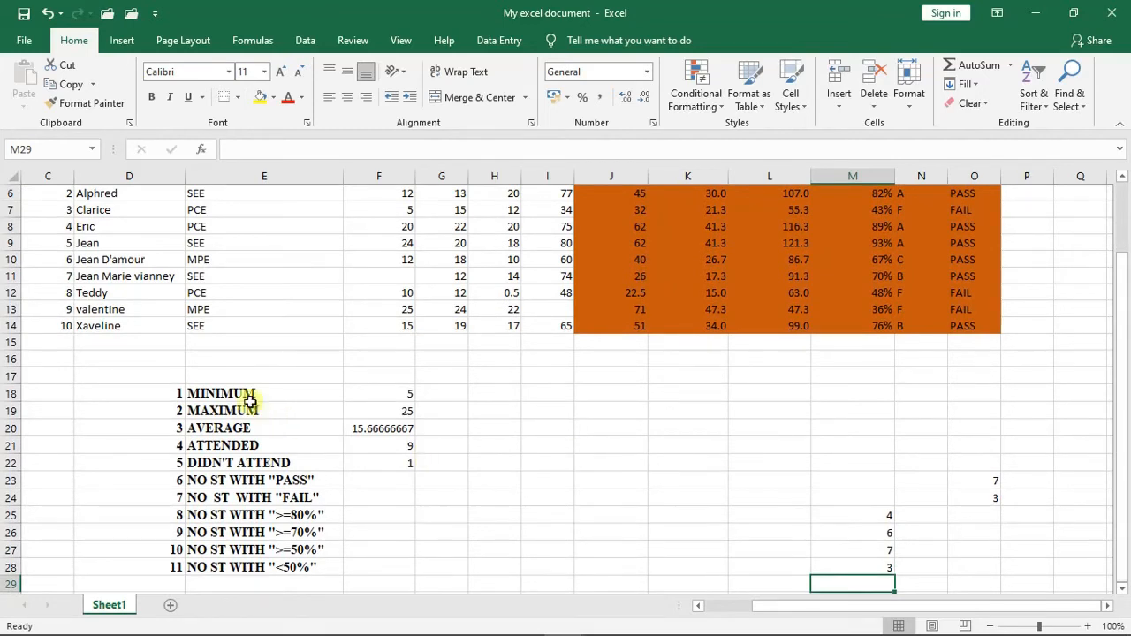
pyautogui.click(386, 395)
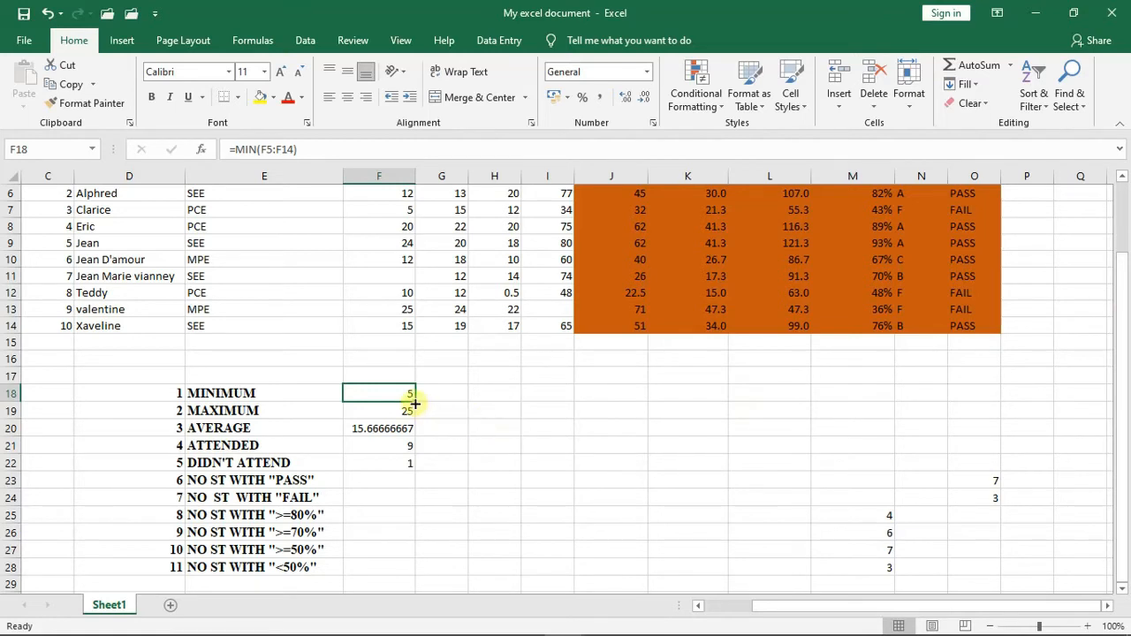
pyautogui.moveTo(415, 403); pyautogui.dragTo(861, 394)
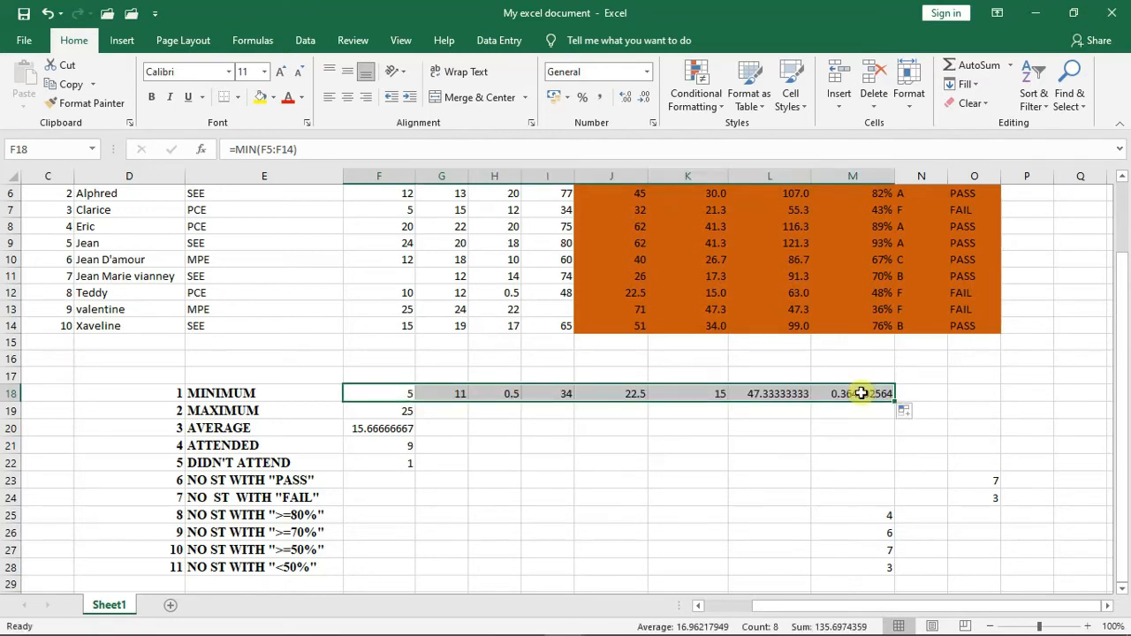
pyautogui.click(386, 416)
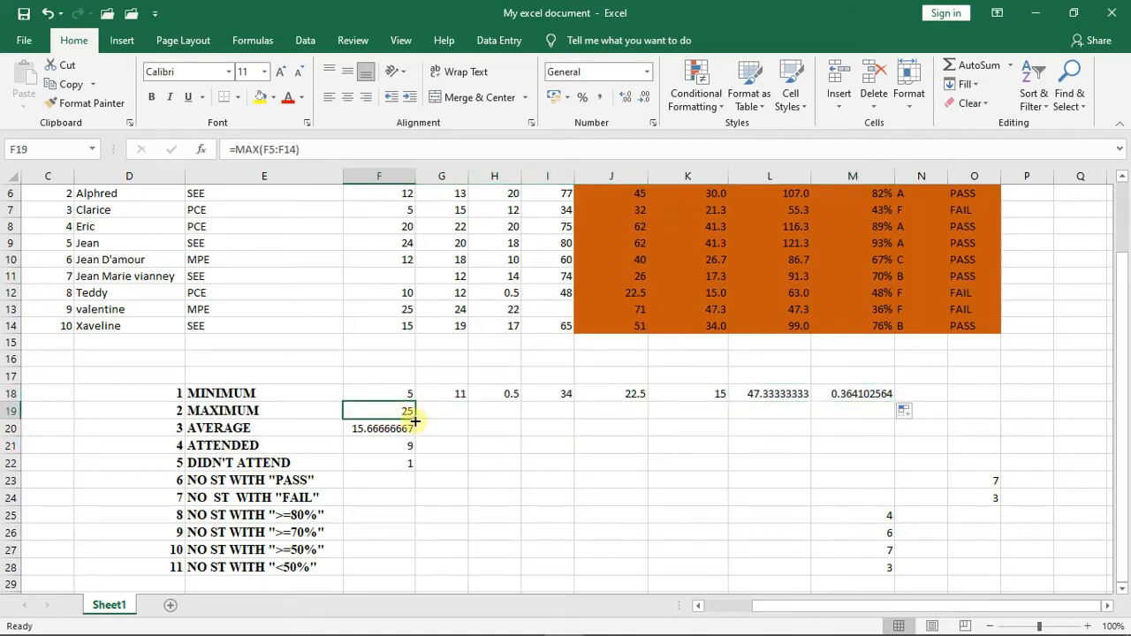
pyautogui.moveTo(414, 422); pyautogui.dragTo(828, 411)
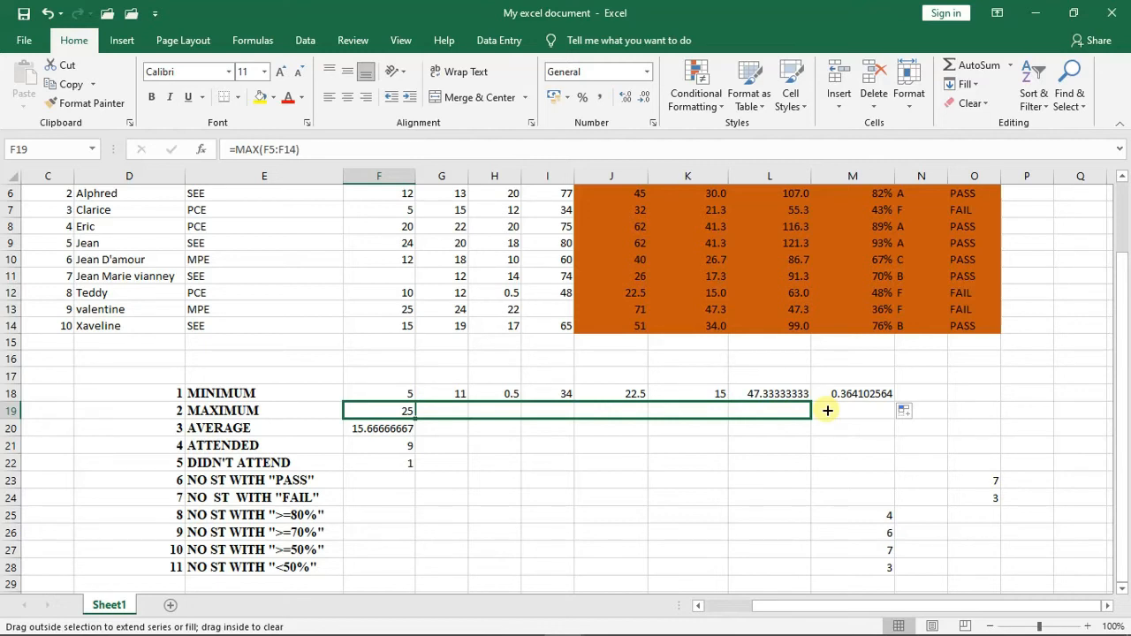
pyautogui.moveTo(828, 410); pyautogui.dragTo(865, 409)
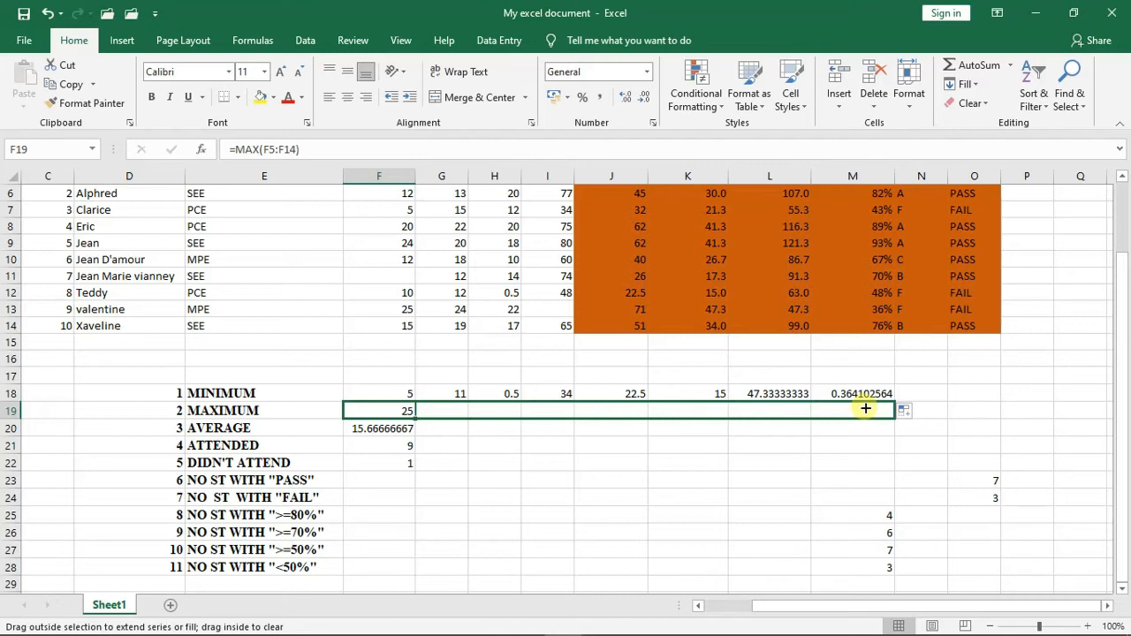
pyautogui.moveTo(865, 408); pyautogui.dragTo(865, 409)
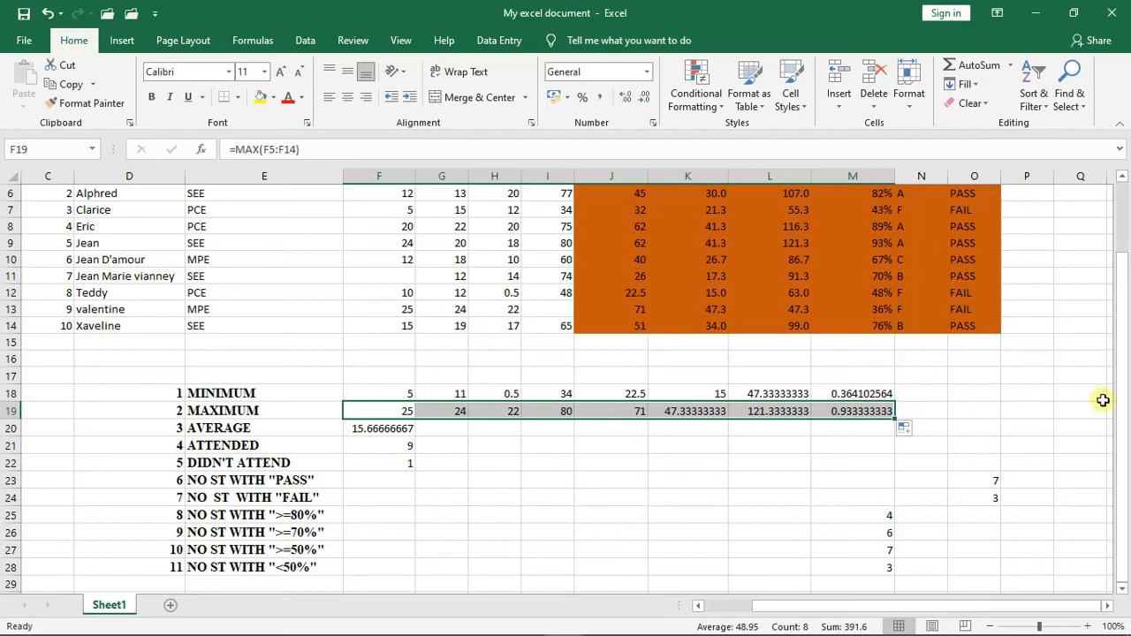
# - Fill the AVERAGE formula from F20 across the row through the PERCENTAGE column, M20
pyautogui.moveTo(1120, 409)
pyautogui.mouseDown()
pyautogui.moveTo(1124, 378)
pyautogui.moveTo(1124, 389)
pyautogui.mouseUp()
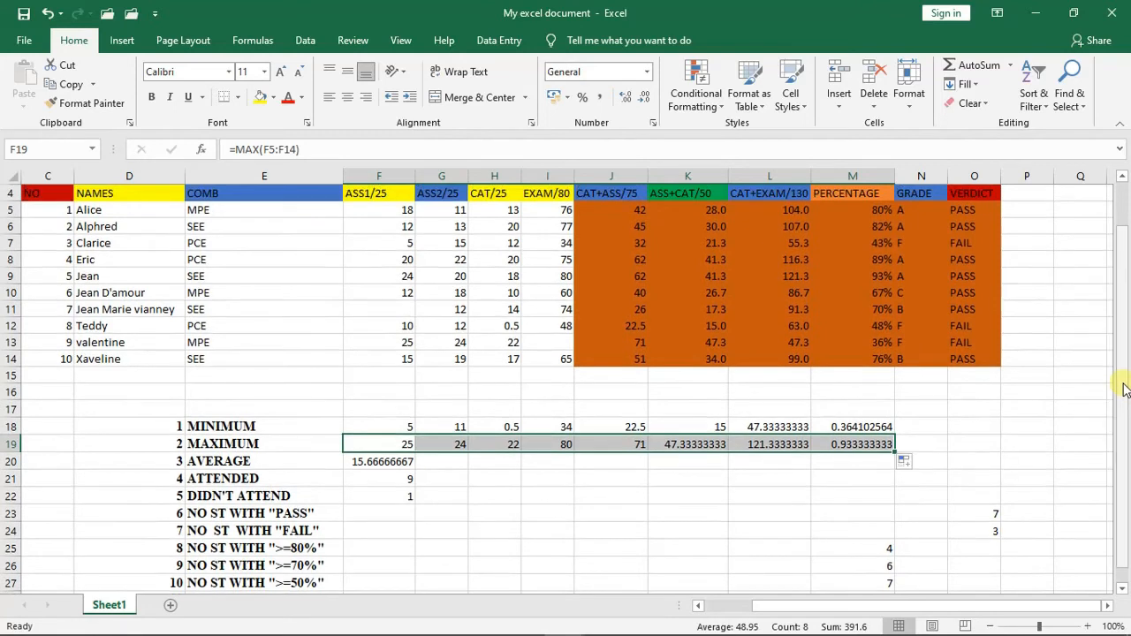
pyautogui.click(370, 466)
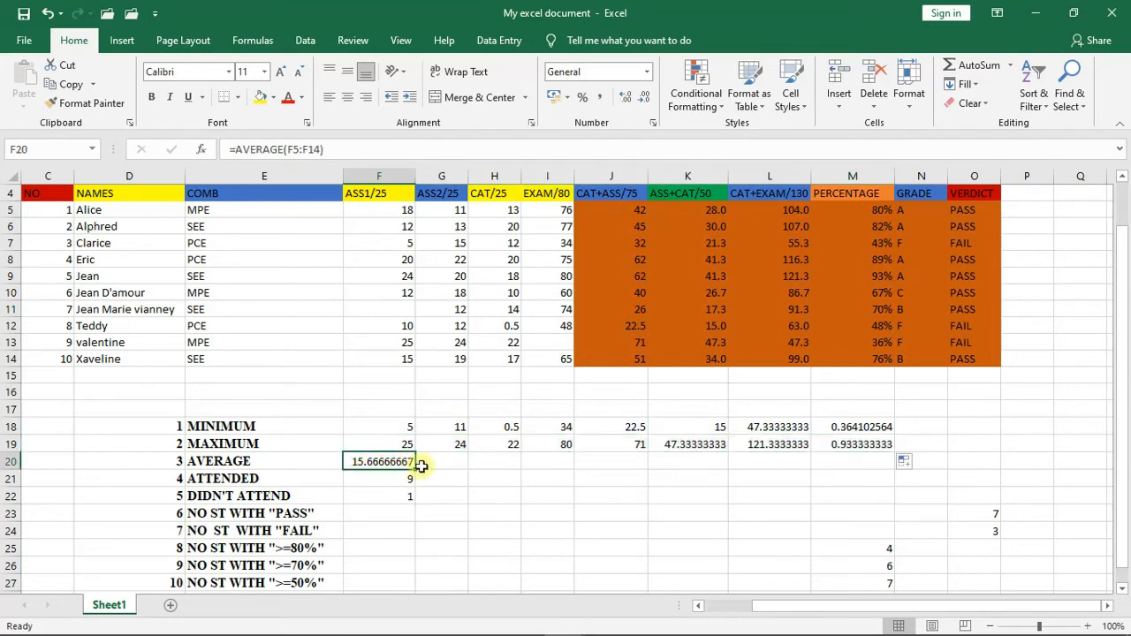
pyautogui.moveTo(415, 470); pyautogui.dragTo(867, 455)
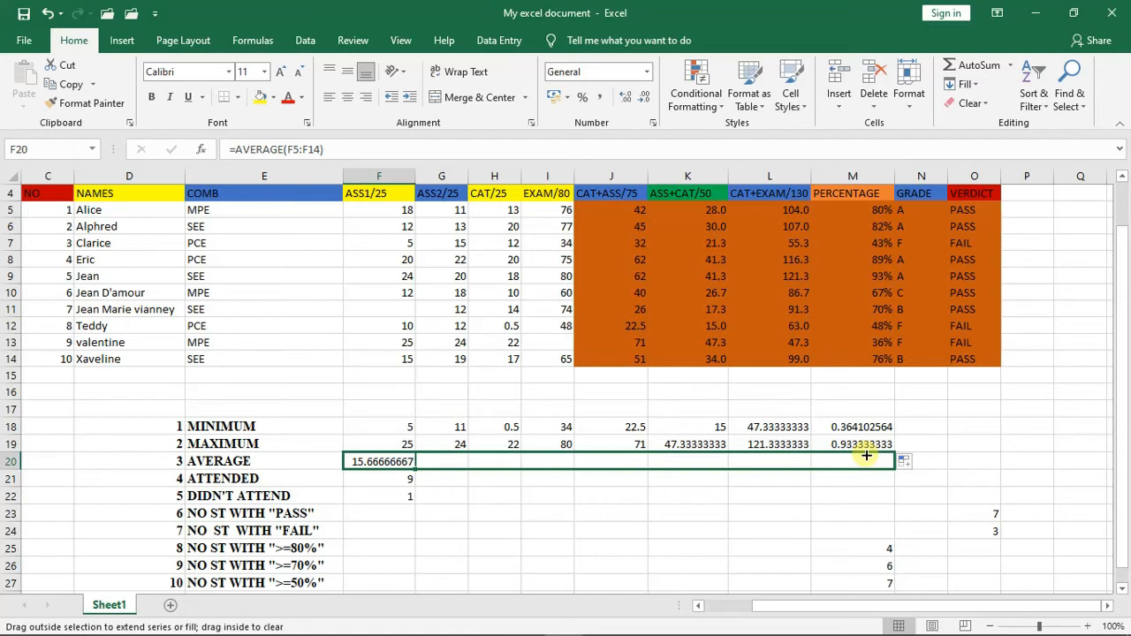
pyautogui.moveTo(866, 455); pyautogui.dragTo(867, 455)
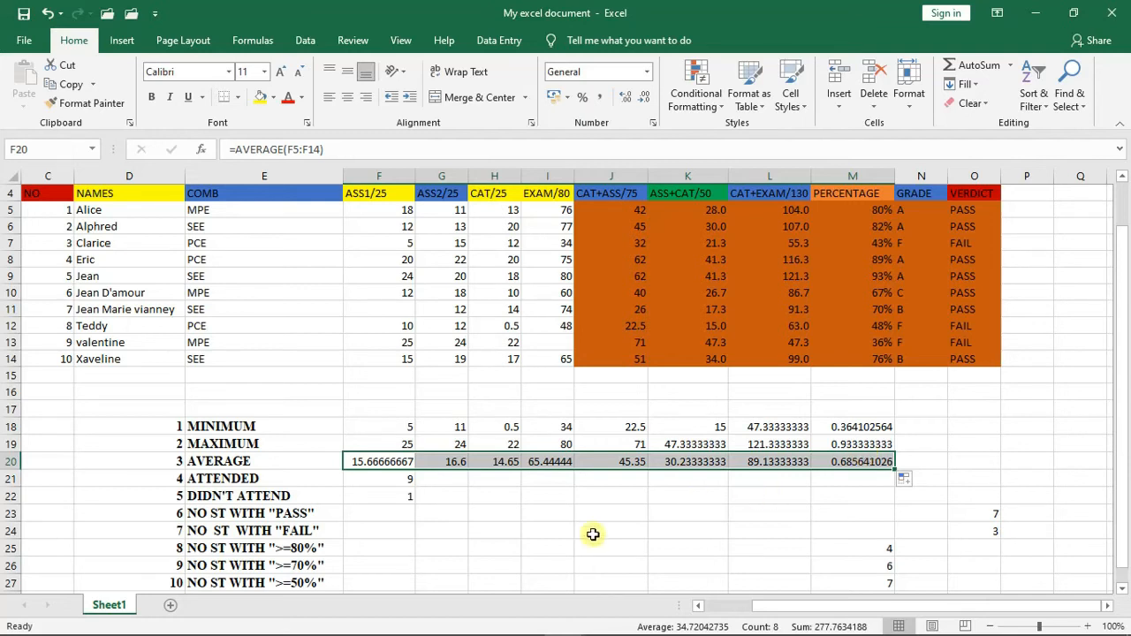
# - Fill the ATTENDED formula from F21 and the DIDN'T ATTEND formula from F22 across to the EXAM/80 column, I
pyautogui.click(377, 481)
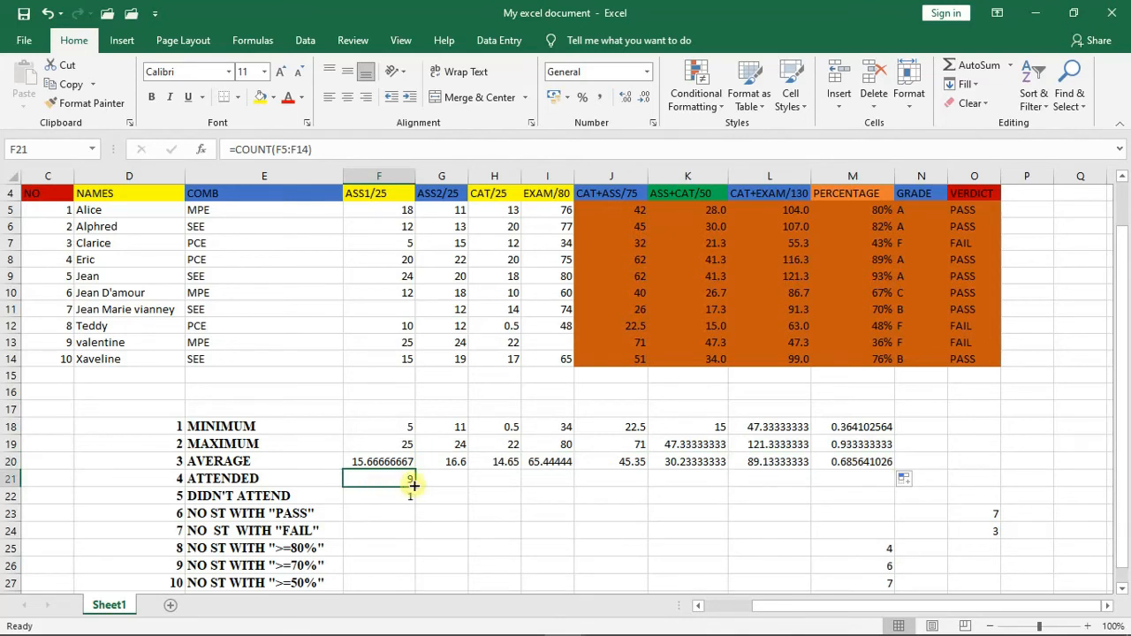
pyautogui.moveTo(415, 485); pyautogui.dragTo(555, 477)
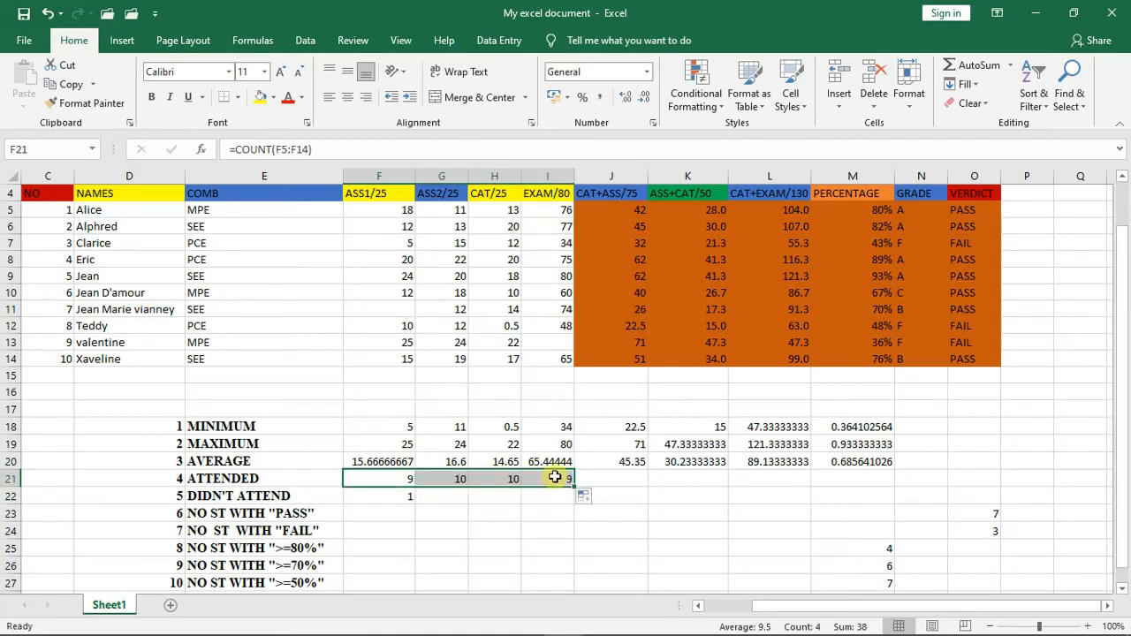
pyautogui.click(405, 495)
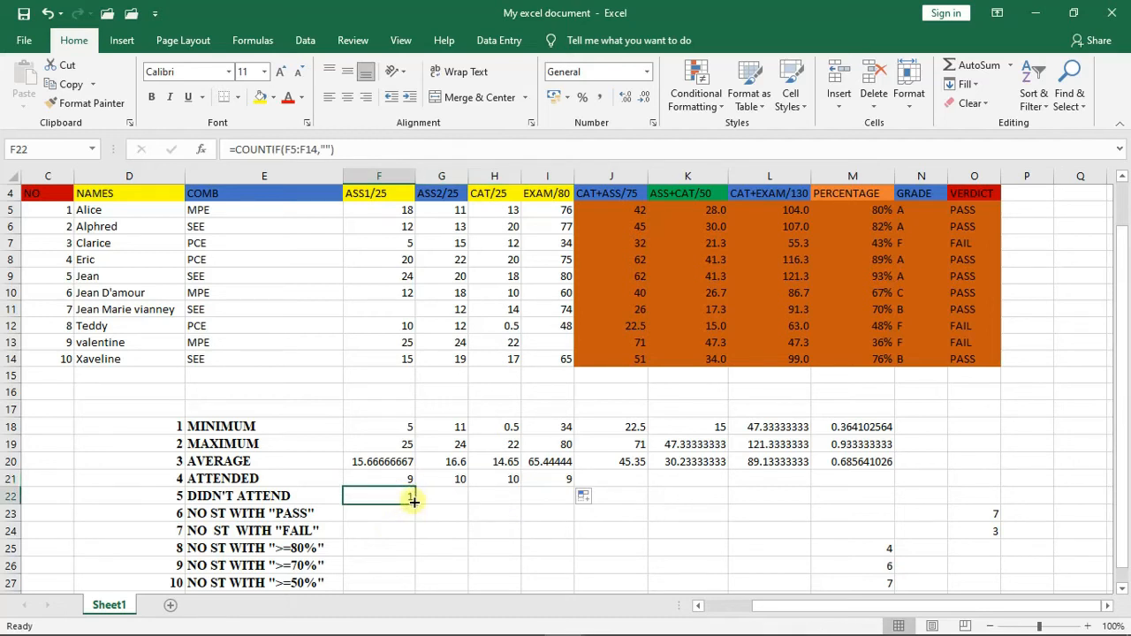
pyautogui.moveTo(412, 501); pyautogui.dragTo(551, 498)
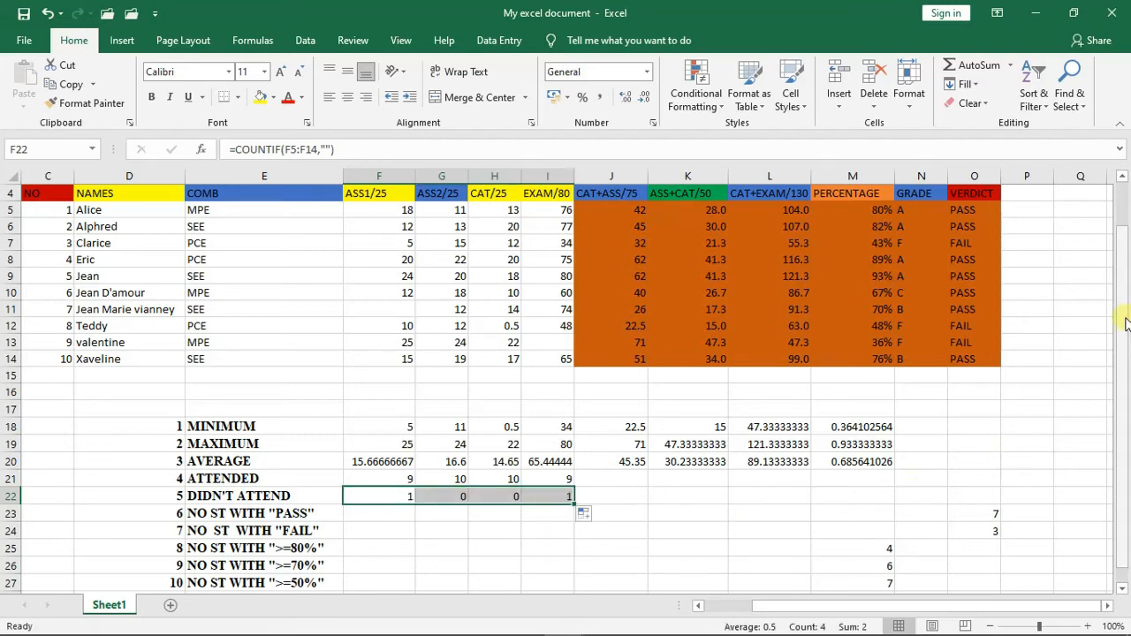
# - Count the students with grade A in cell N29 with =COUNTIF(N5:N14,"A")
pyautogui.moveTo(1120, 318); pyautogui.dragTo(1127, 370)
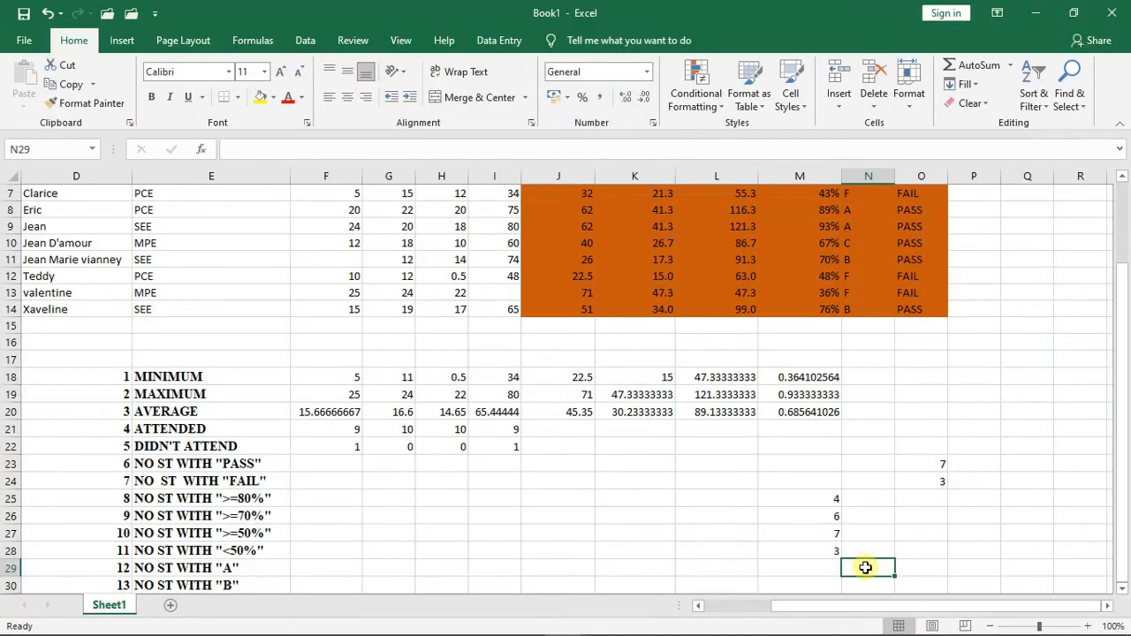
pyautogui.write('=')
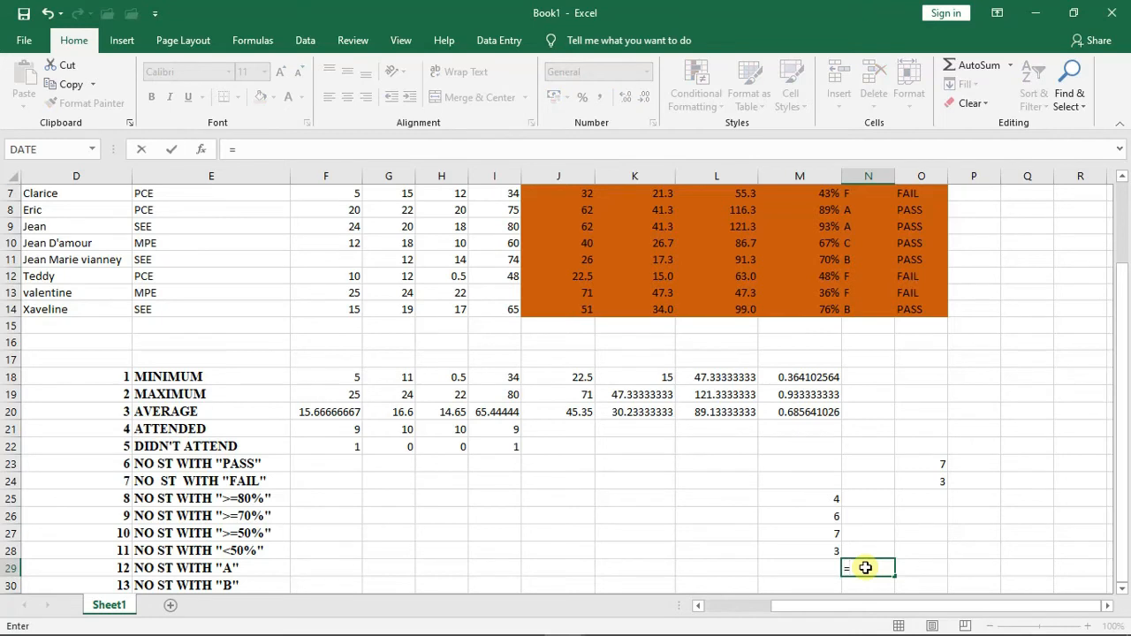
pyautogui.write('COUNT')
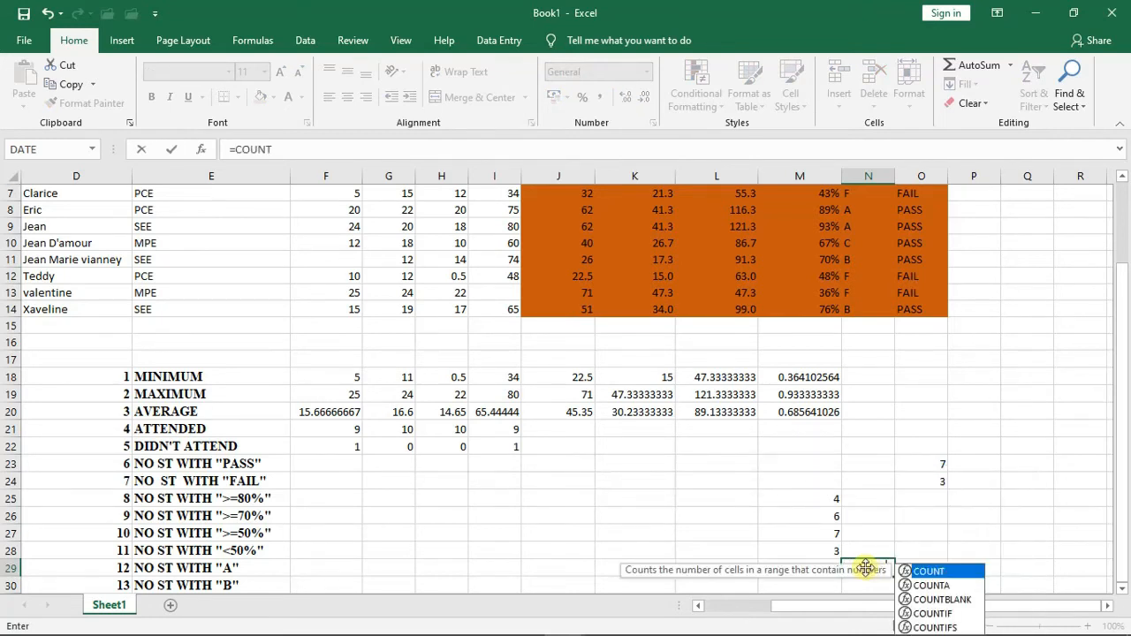
pyautogui.write('IF')
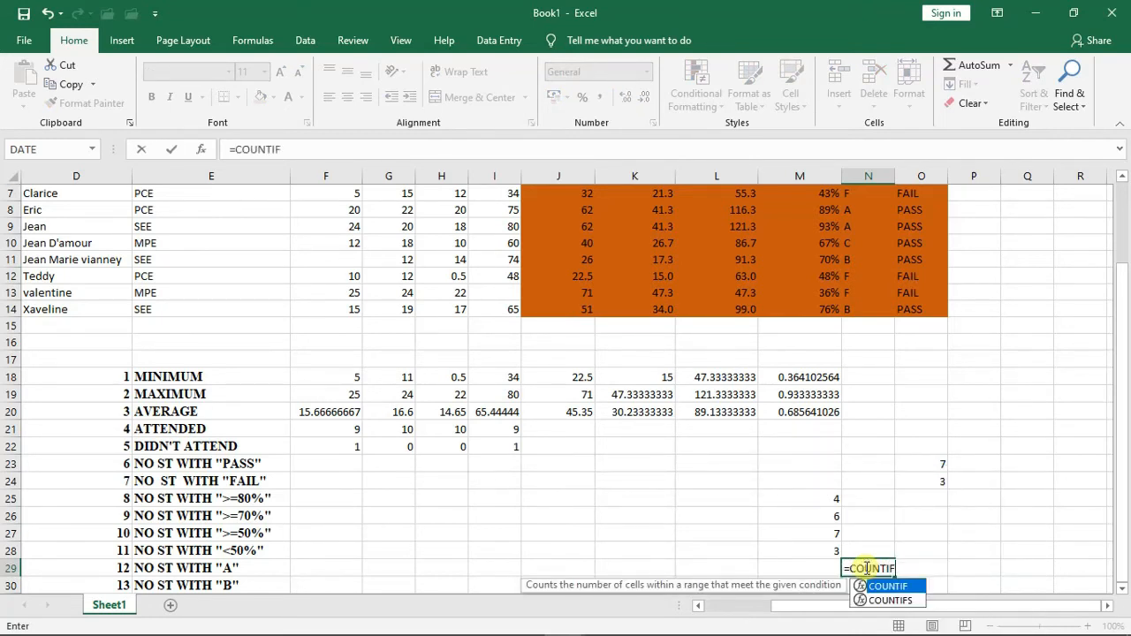
pyautogui.write('(')
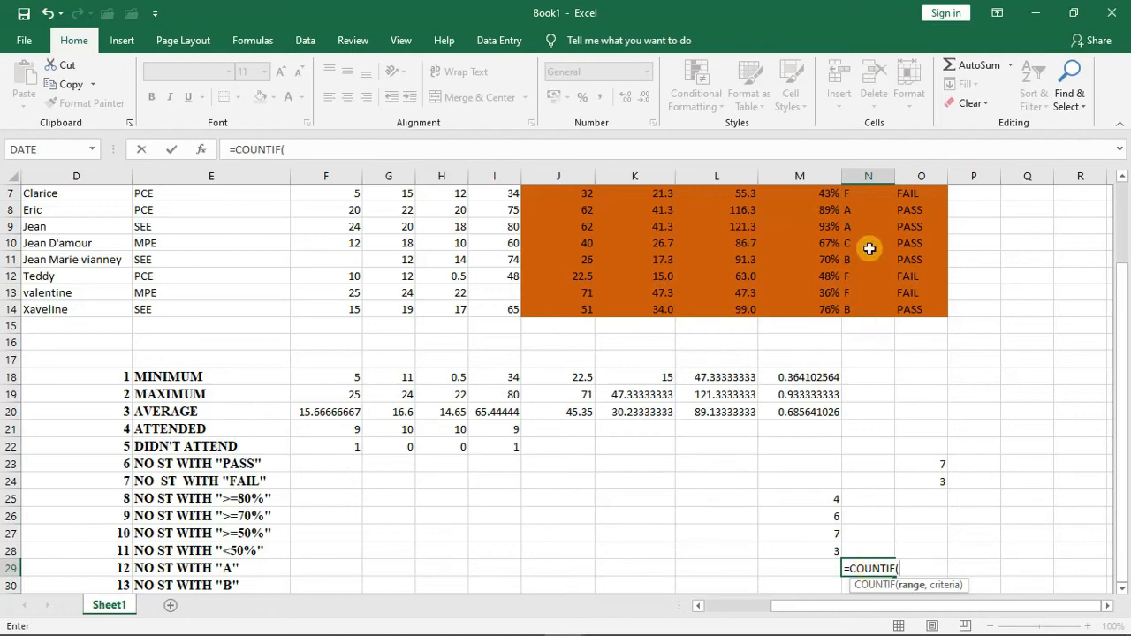
pyautogui.scroll(1, 1125, 251)
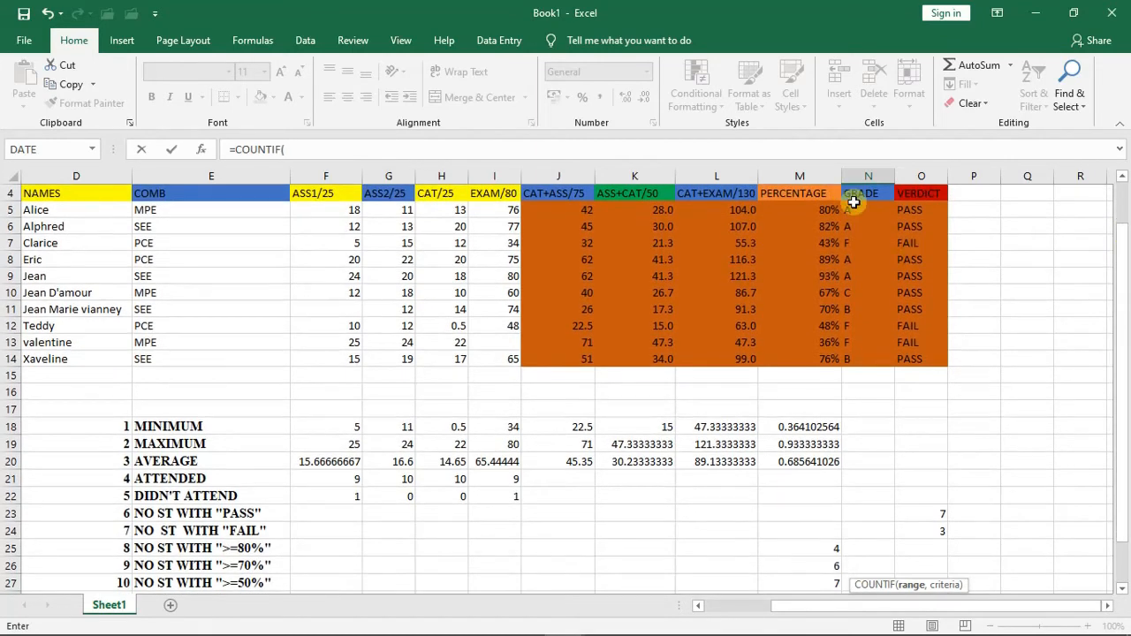
pyautogui.moveTo(851, 206); pyautogui.dragTo(859, 353)
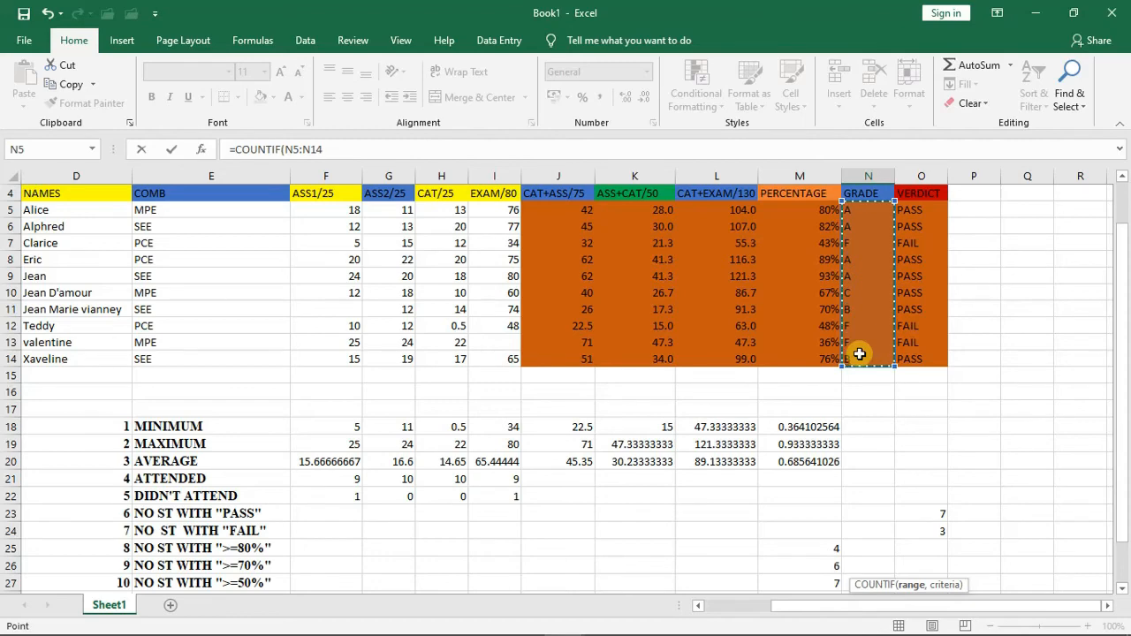
pyautogui.write(',')
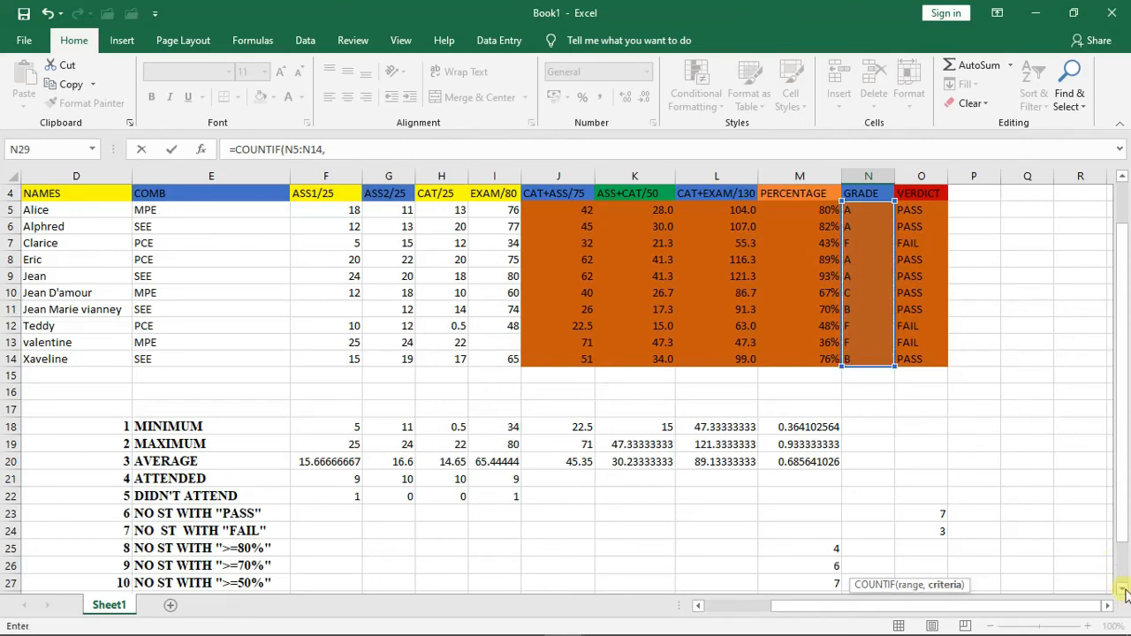
pyautogui.moveTo(1122, 589); pyautogui.dragTo(1123, 588)
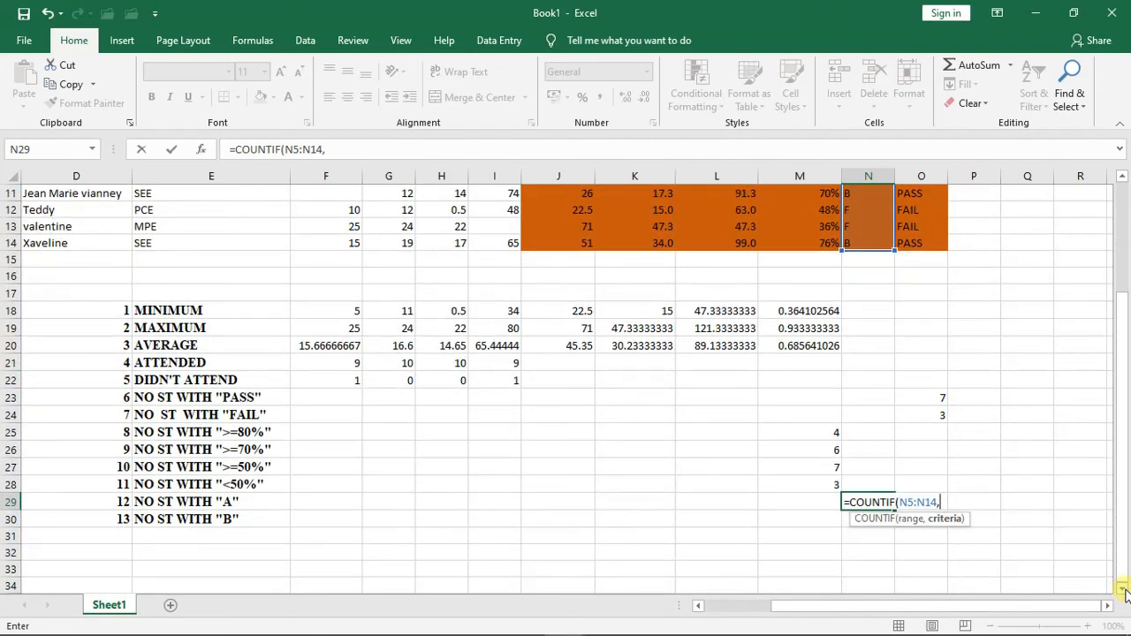
pyautogui.write('"A")')
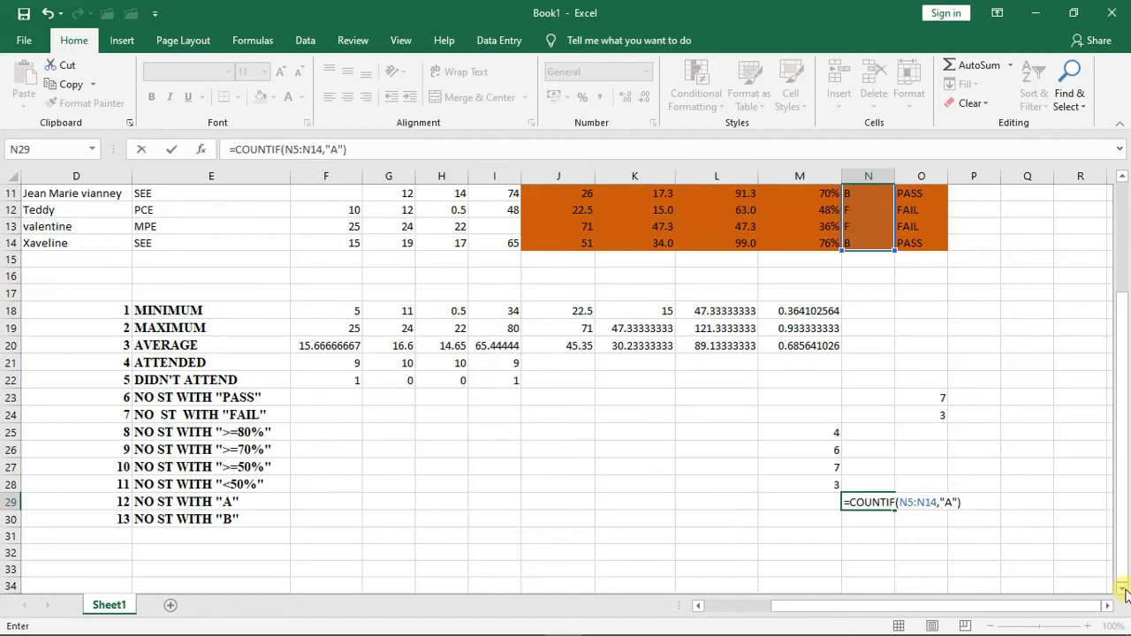
pyautogui.press('Return')
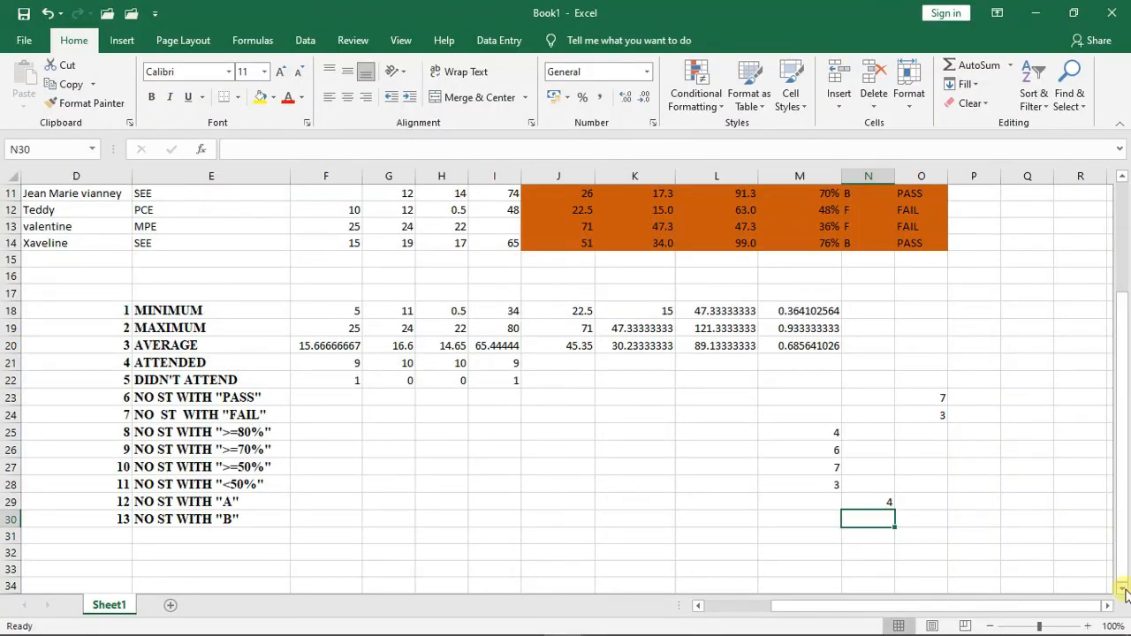
# - Count the students with grade B in cell N30 with =COUNTIF(N5:N14,"B")
pyautogui.write('=')
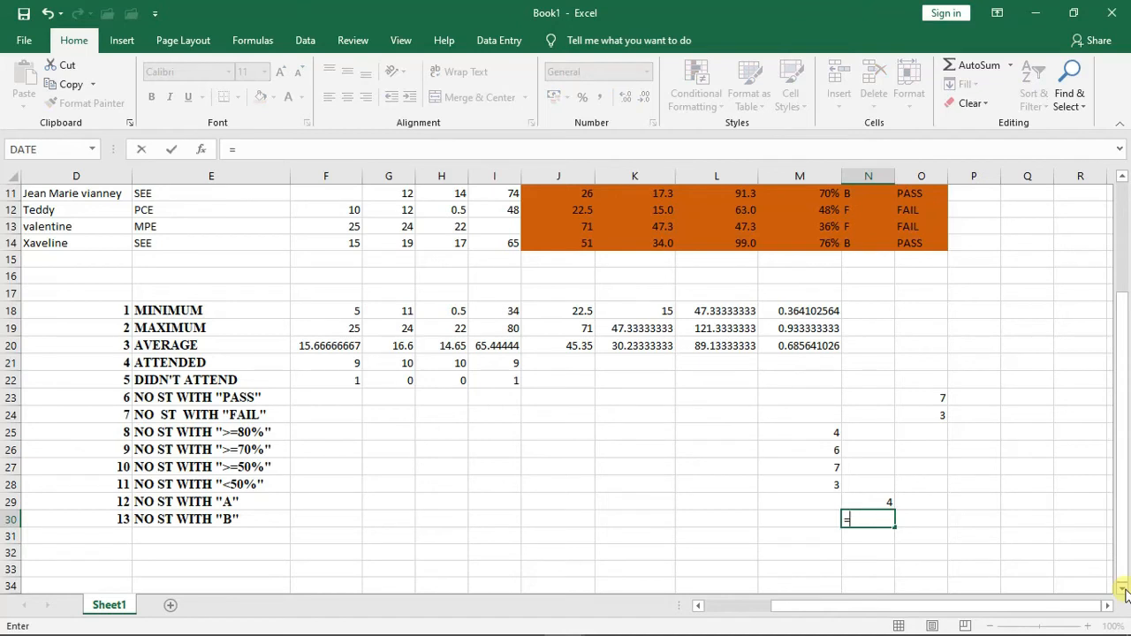
pyautogui.write('COUNT')
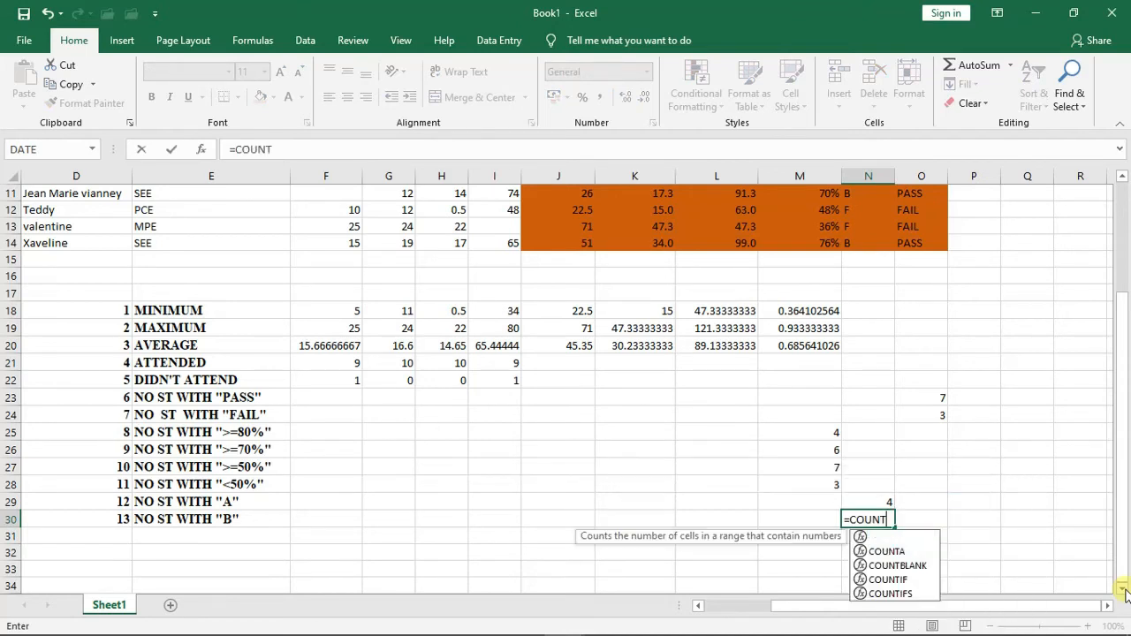
pyautogui.write('IF')
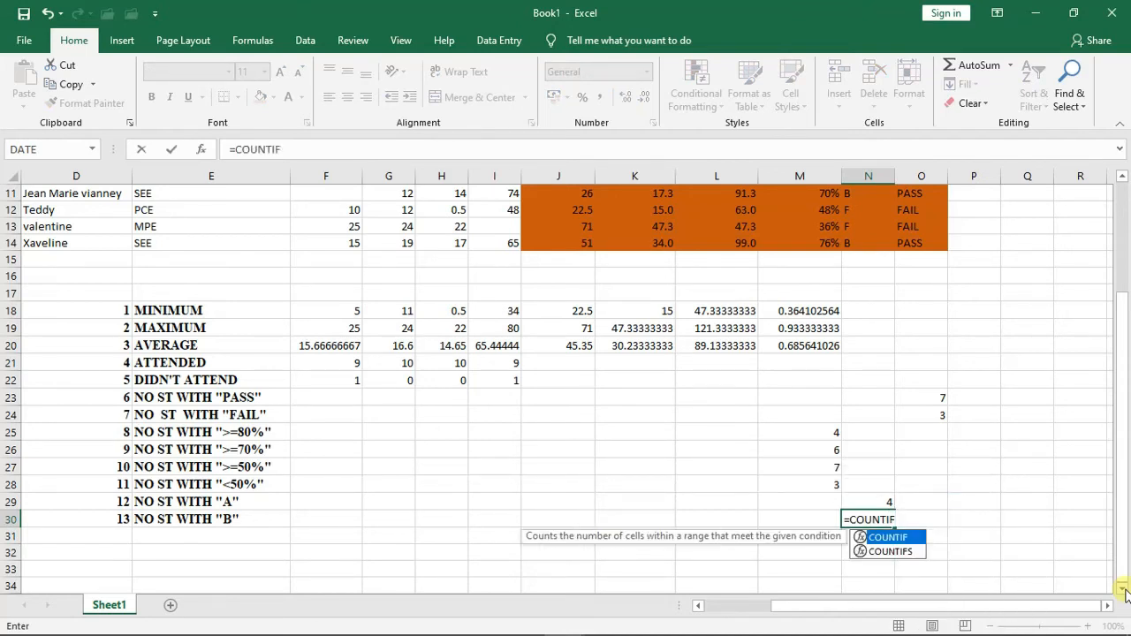
pyautogui.write('(')
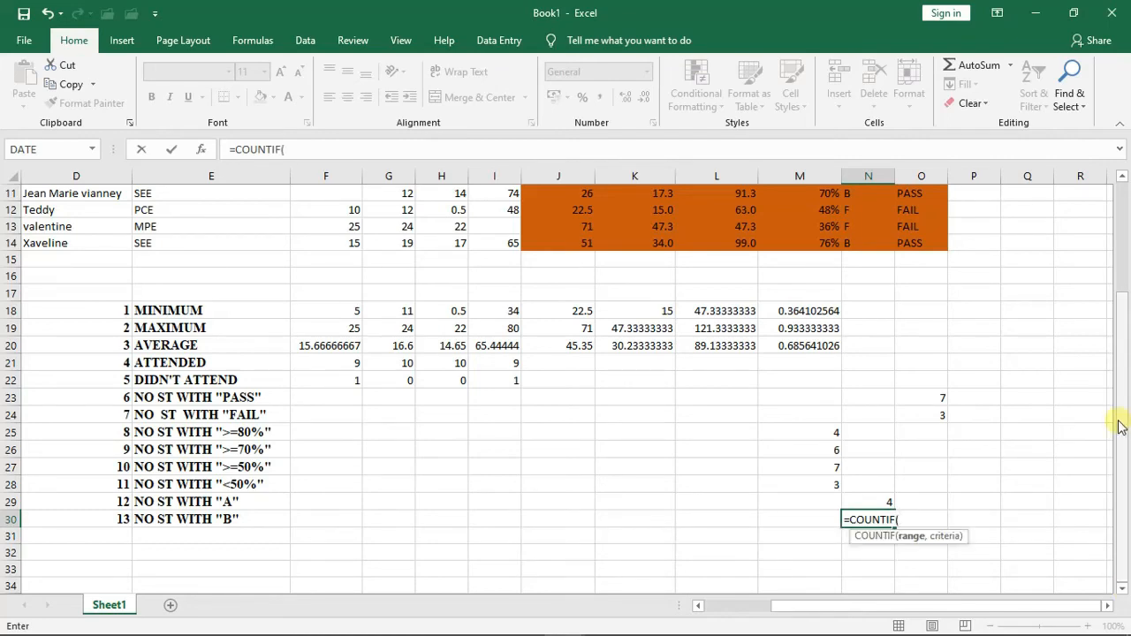
pyautogui.scroll(4, 1125, 431)
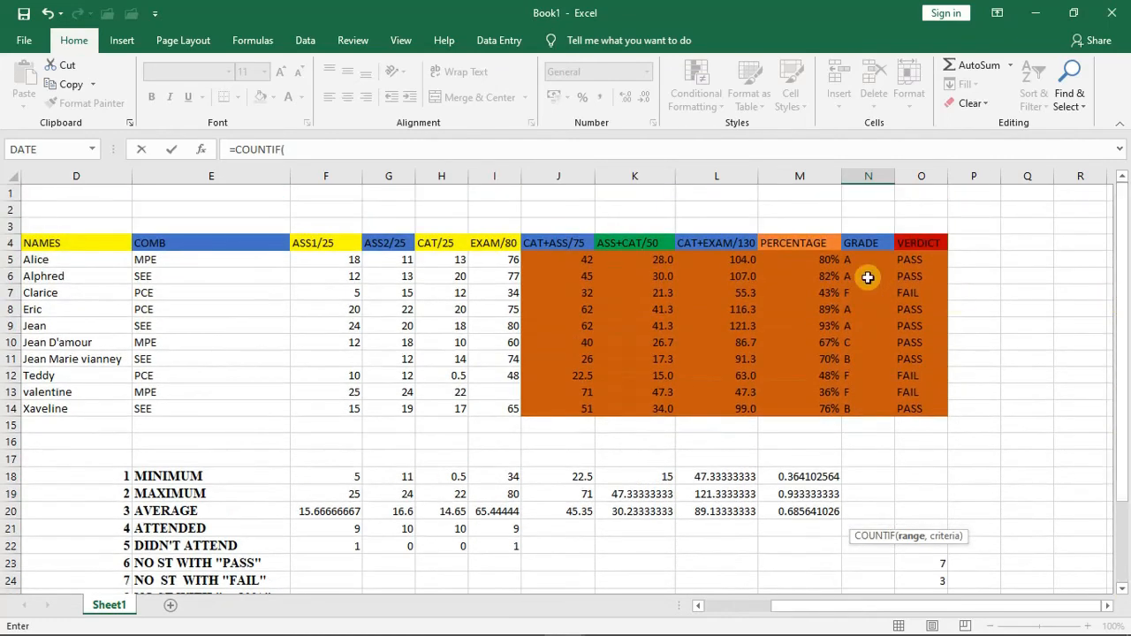
pyautogui.moveTo(859, 259); pyautogui.dragTo(856, 402)
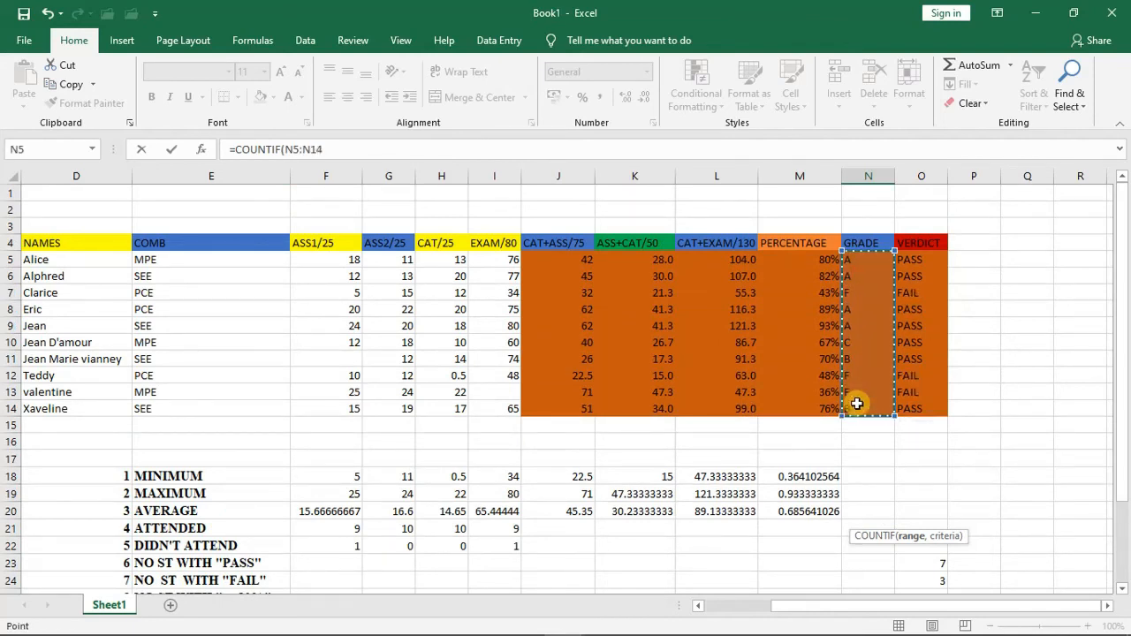
pyautogui.click(1122, 589)
pyautogui.click(1123, 589)
pyautogui.moveTo(1123, 589); pyautogui.dragTo(1122, 589)
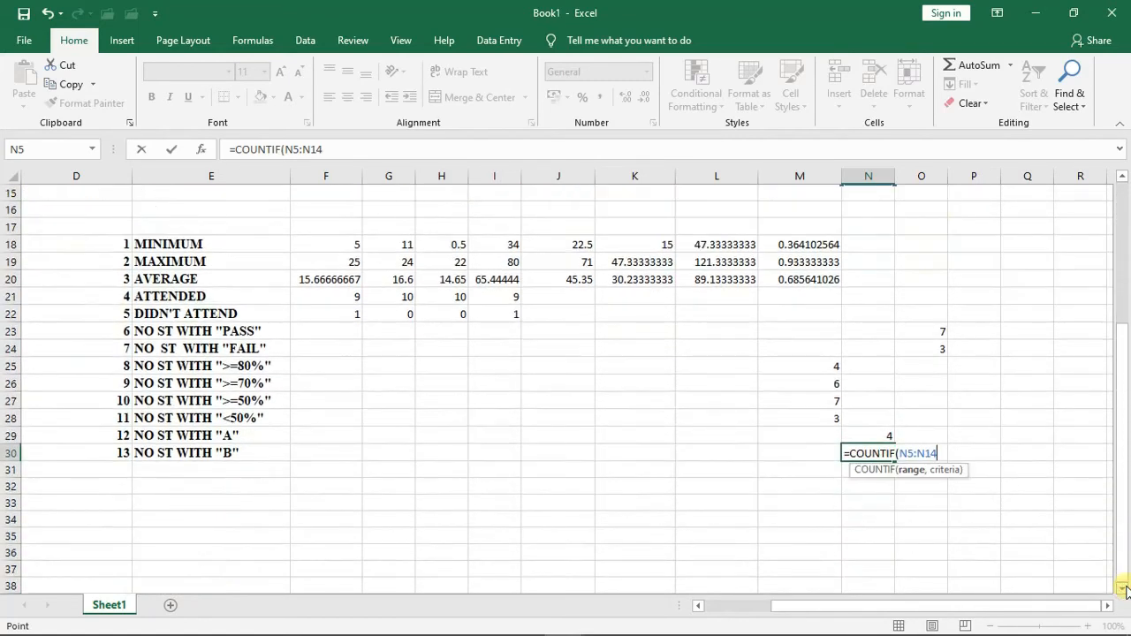
pyautogui.write(',"B')
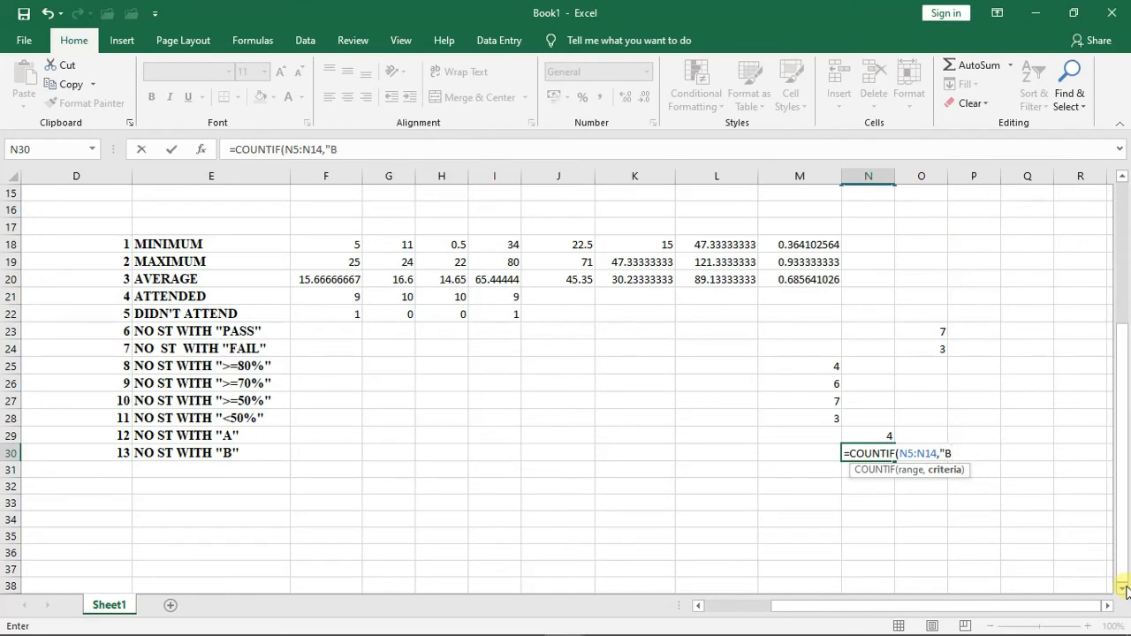
pyautogui.write('")')
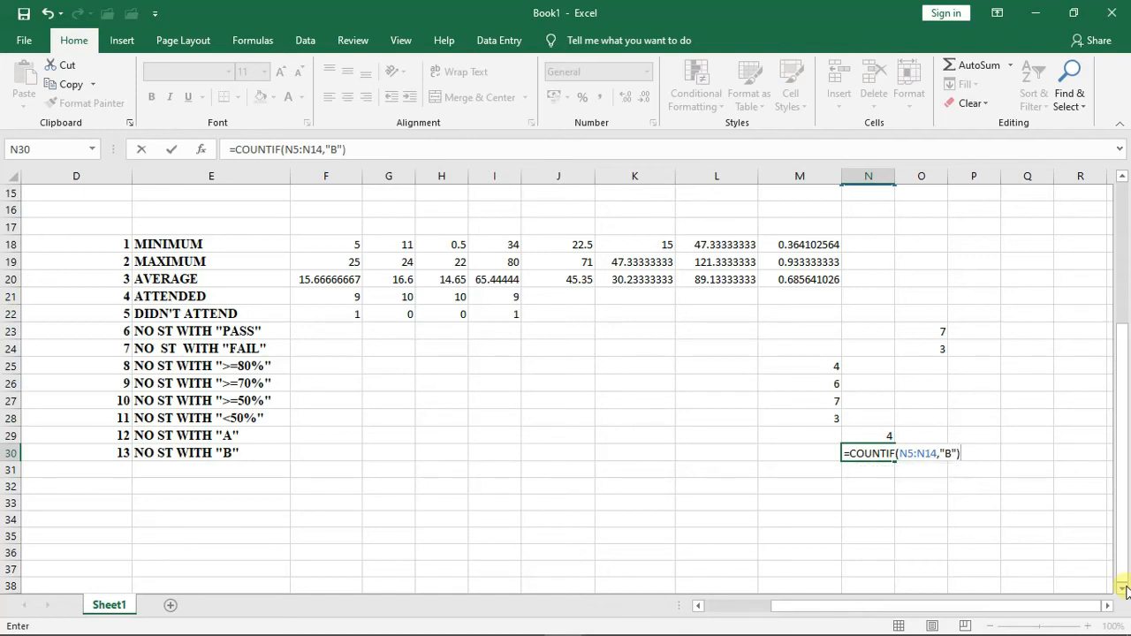
pyautogui.press('Return')
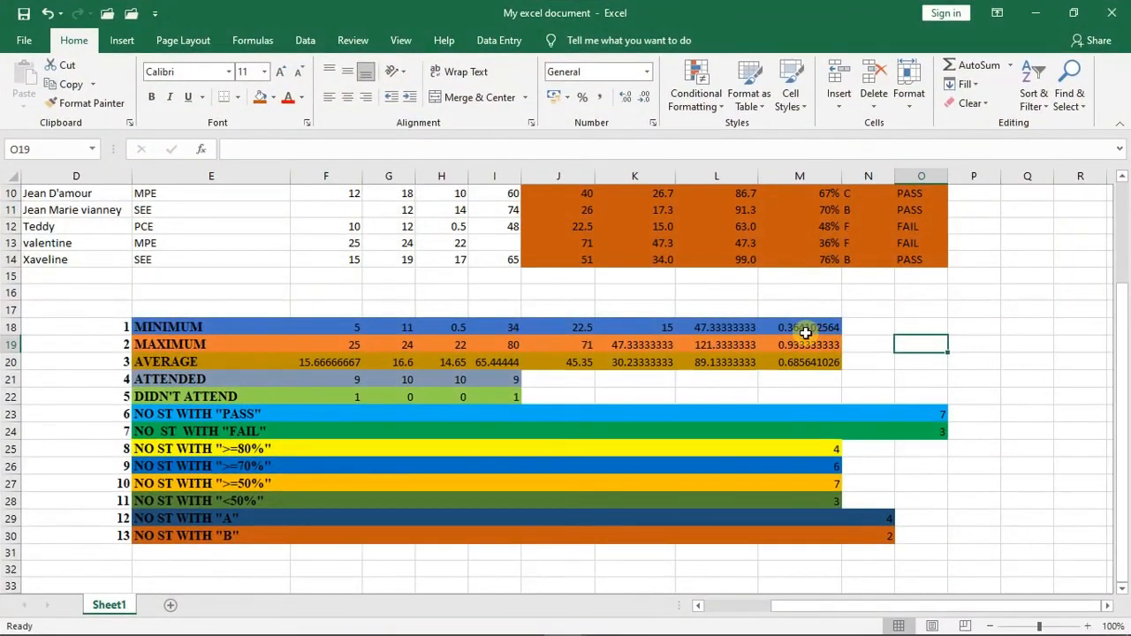
# - Format the PERCENTAGE column's minimum, maximum and average results in M18, M19 and M20 as percentages
pyautogui.click(798, 331)
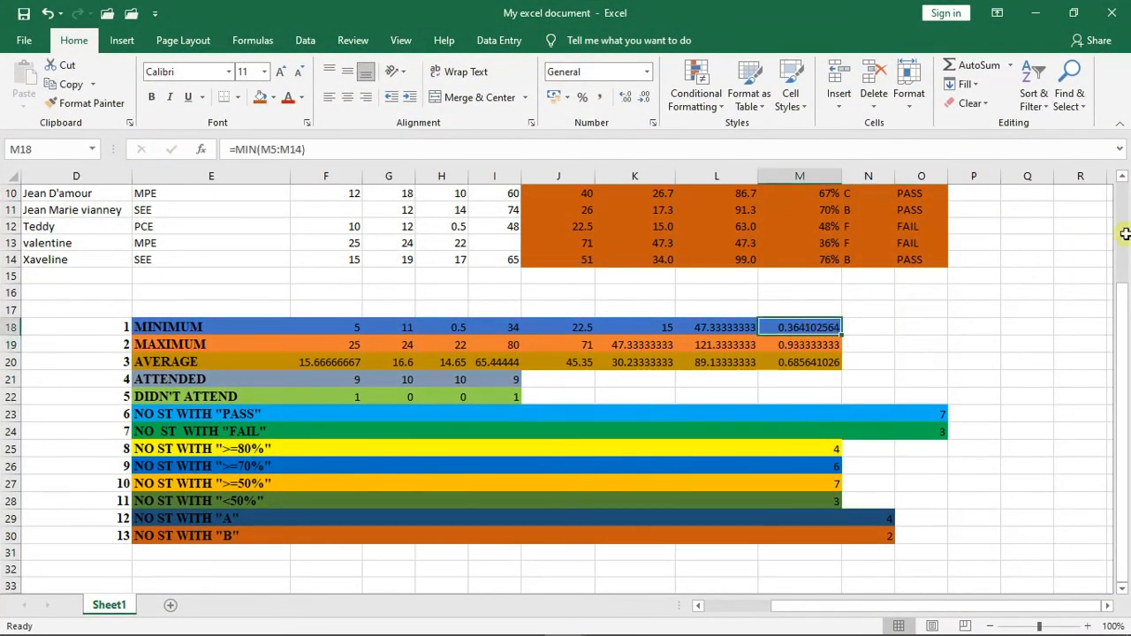
pyautogui.moveTo(1127, 311); pyautogui.dragTo(1127, 206)
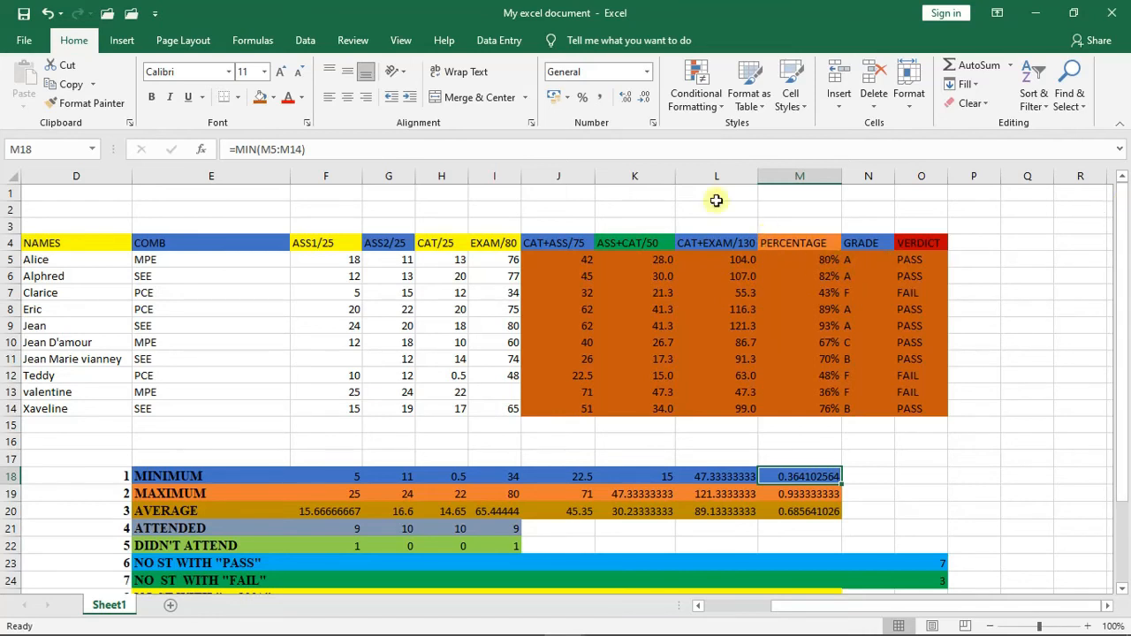
pyautogui.click(582, 98)
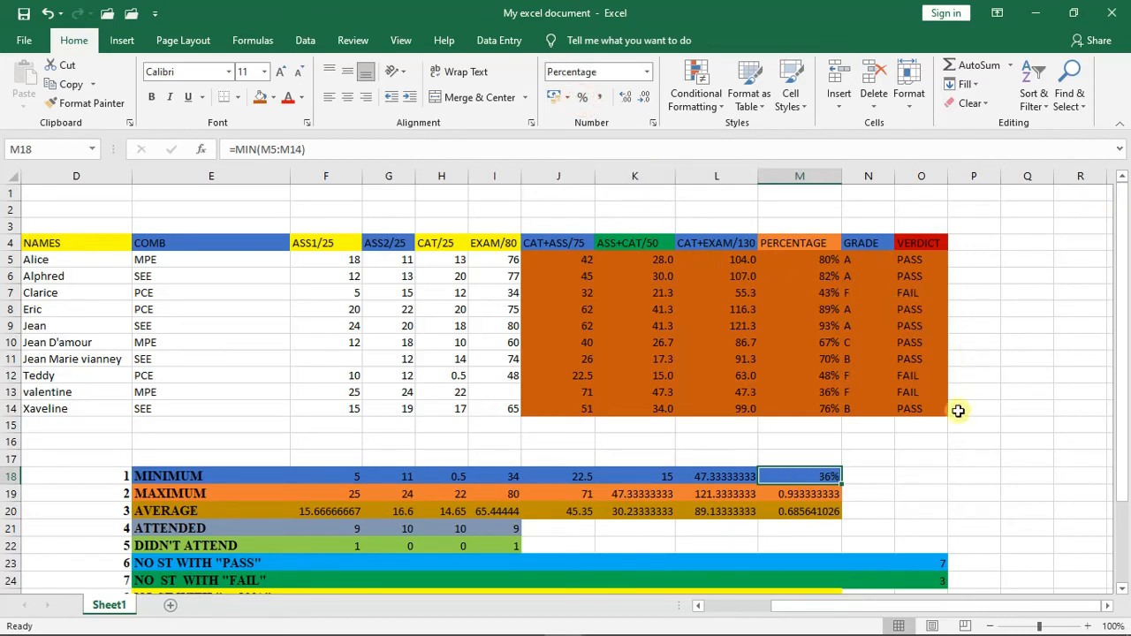
pyautogui.click(797, 493)
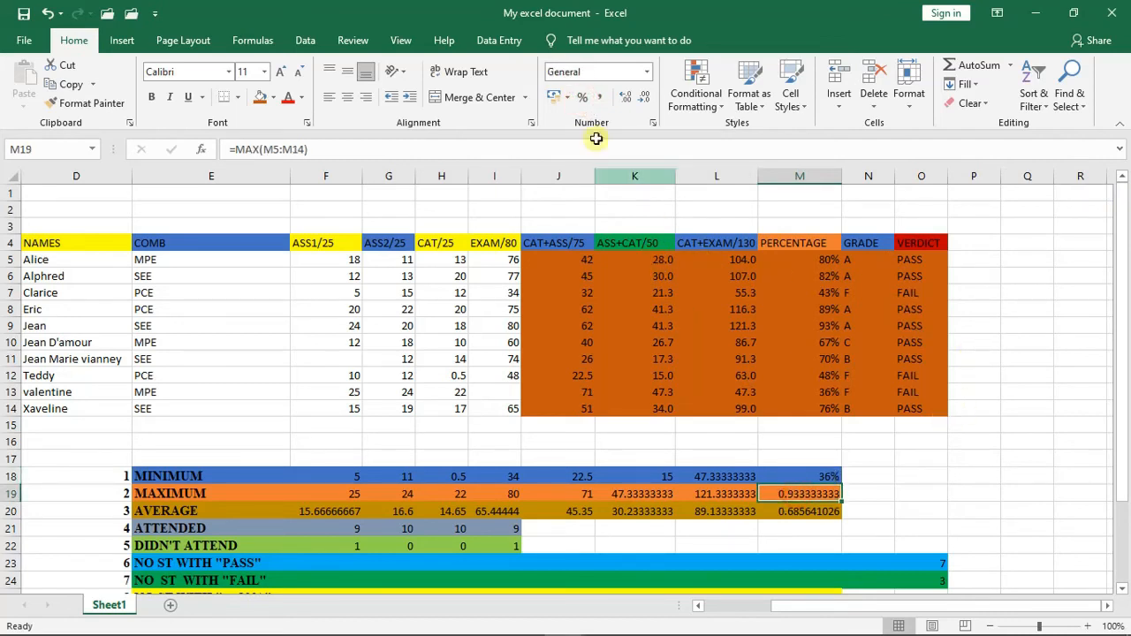
pyautogui.click(582, 99)
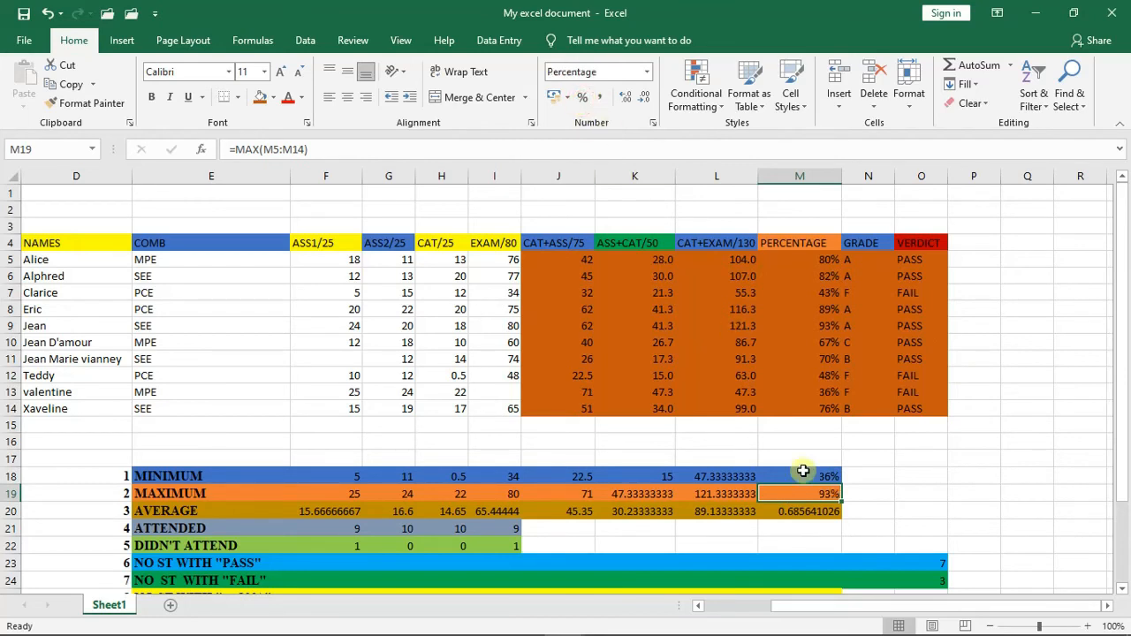
pyautogui.click(815, 519)
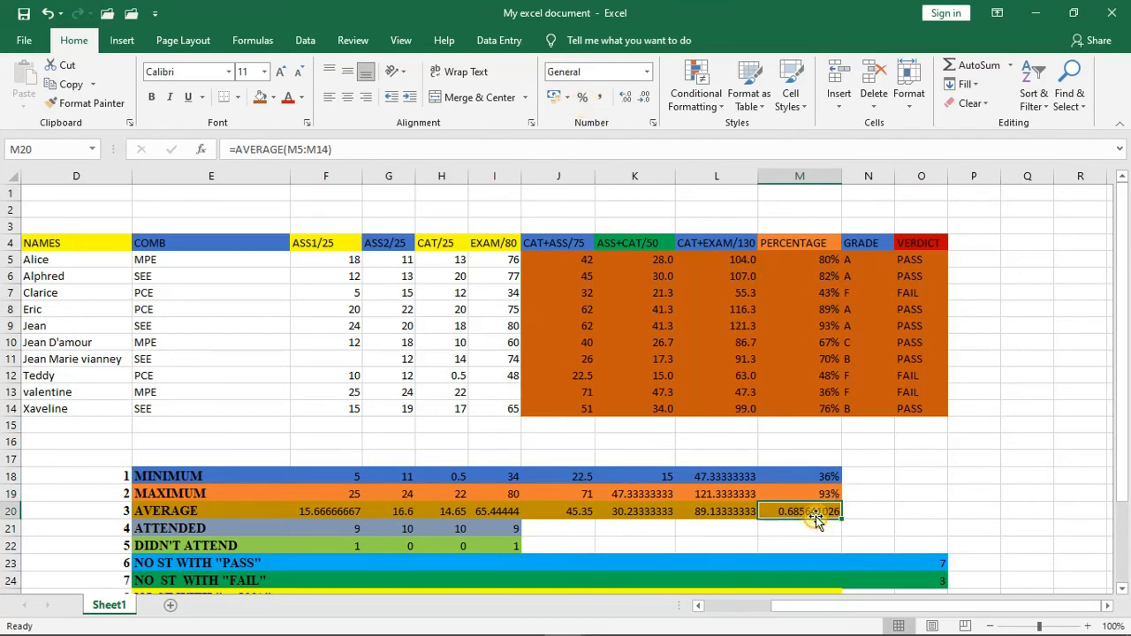
pyautogui.click(583, 100)
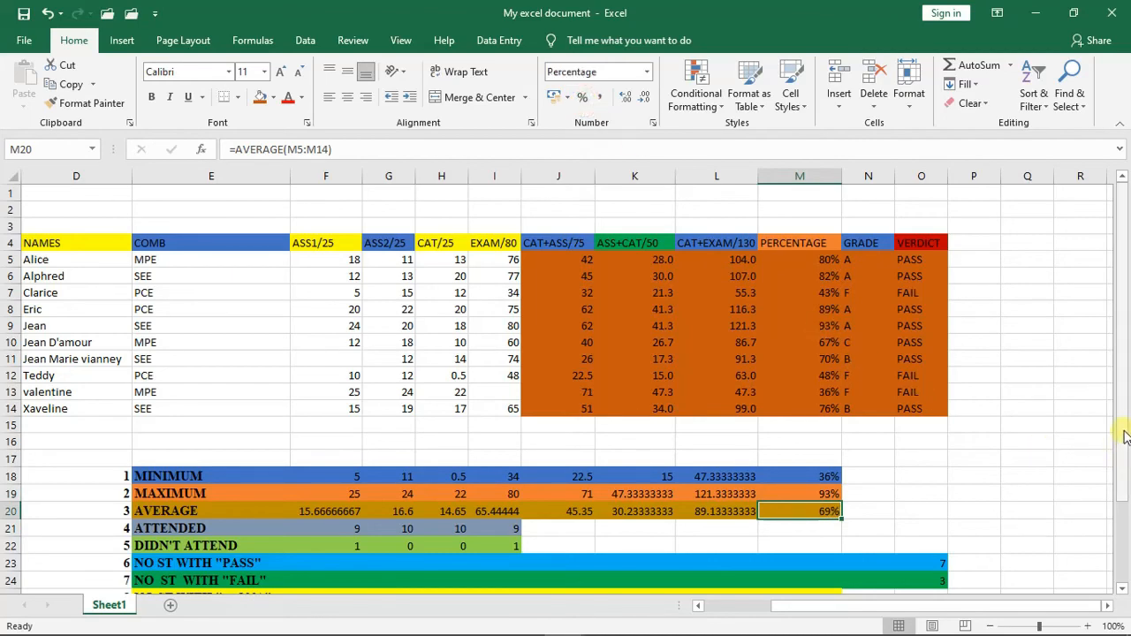
# - Save the workbook with the completed statistics summary and deselect the average cell
pyautogui.moveTo(1124, 436); pyautogui.dragTo(1126, 541)
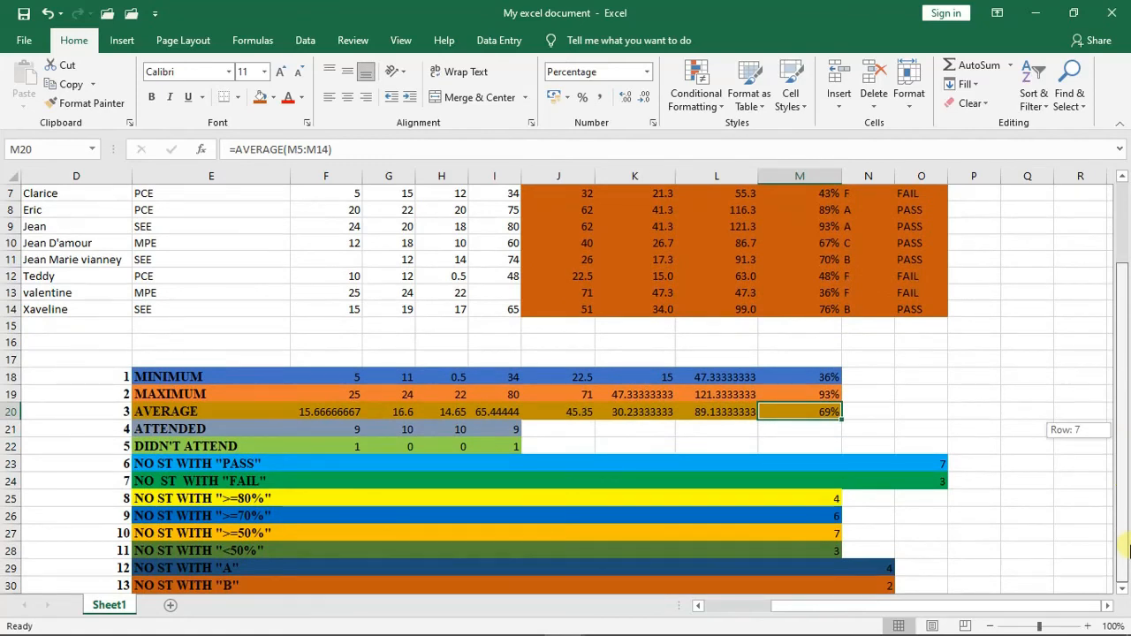
pyautogui.click(1122, 588)
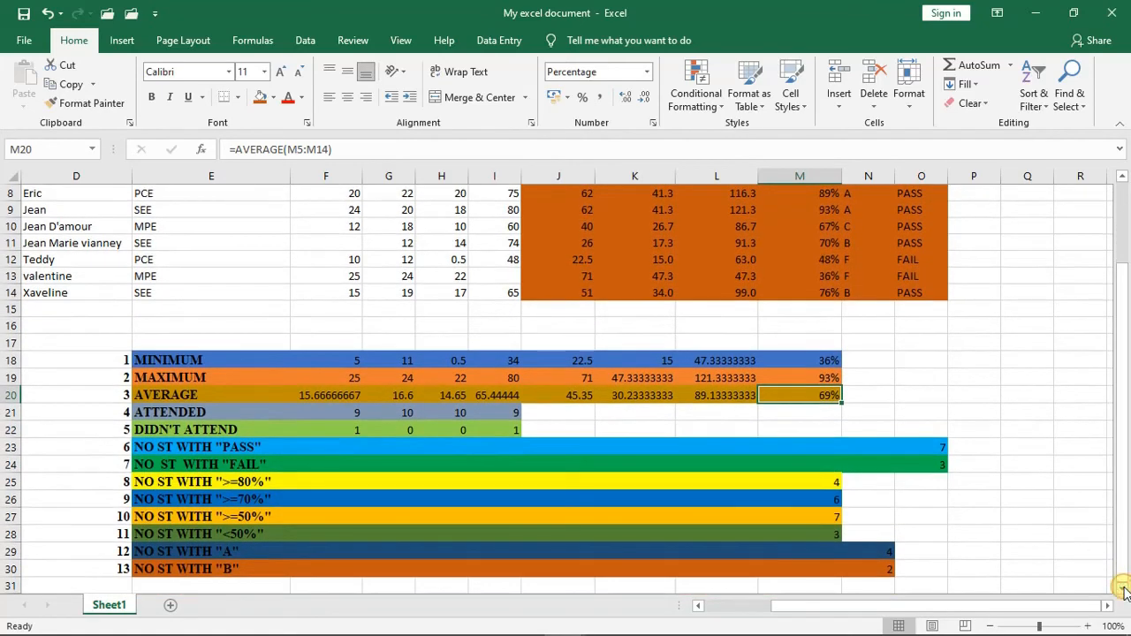
pyautogui.click(1123, 589)
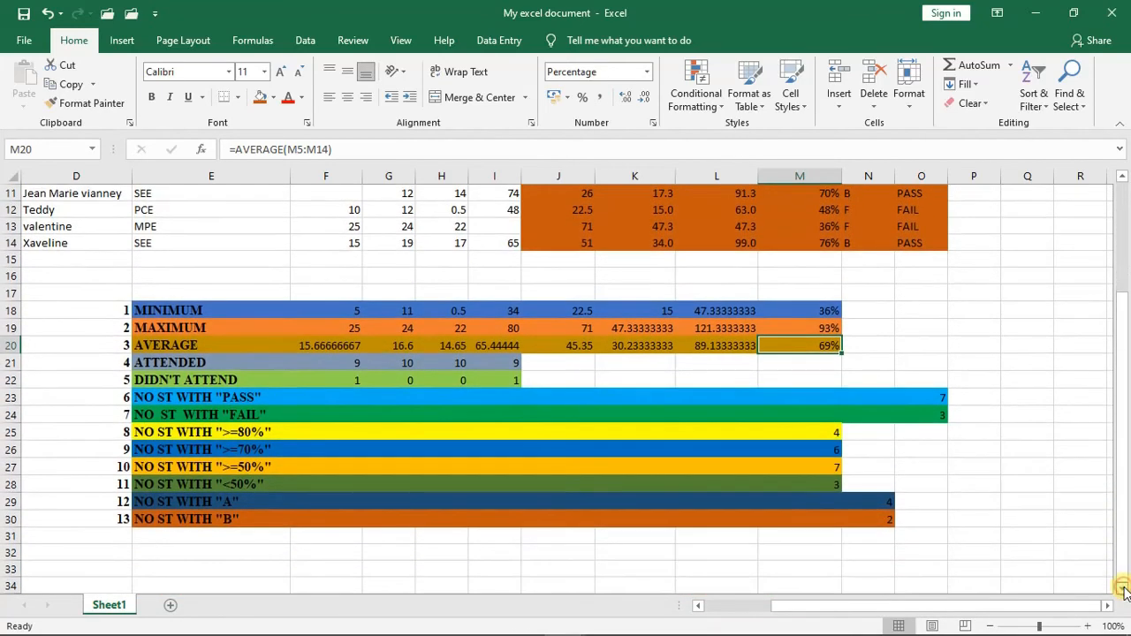
pyautogui.click(1122, 589)
pyautogui.click(1123, 587)
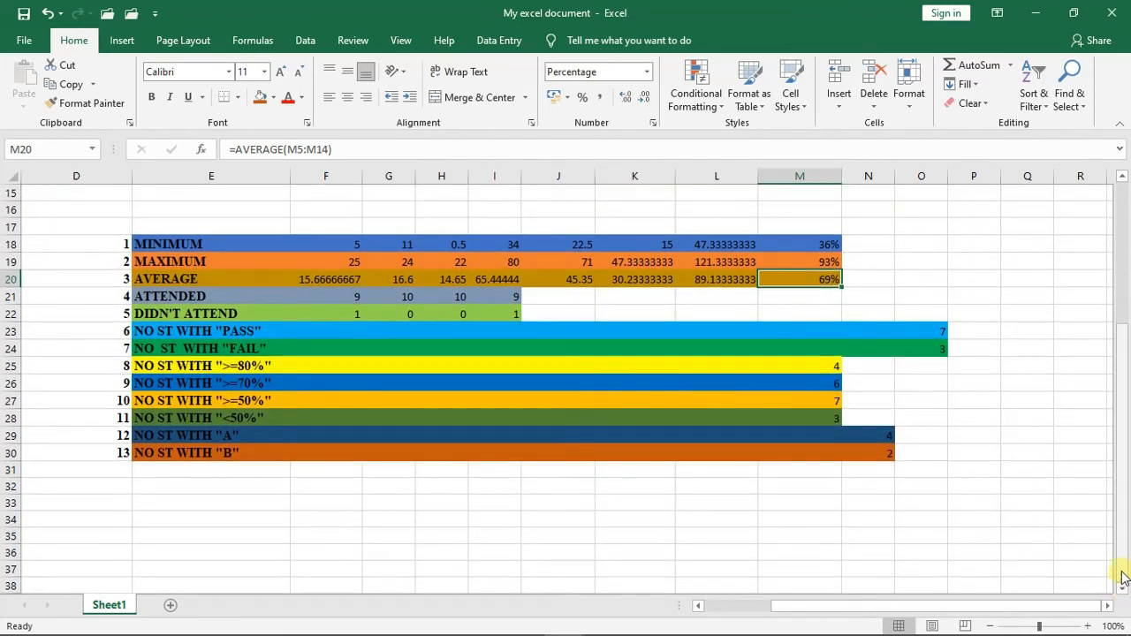
pyautogui.moveTo(1123, 579)
pyautogui.mouseDown()
pyautogui.moveTo(1121, 447)
pyautogui.moveTo(1121, 527)
pyautogui.mouseUp()
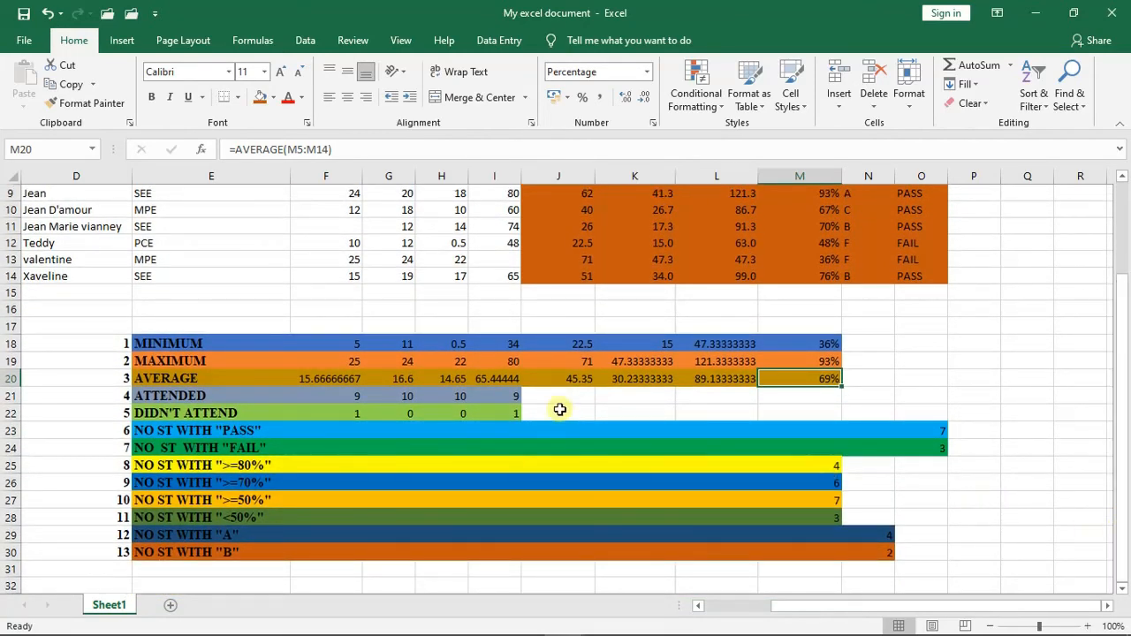
pyautogui.click(24, 15)
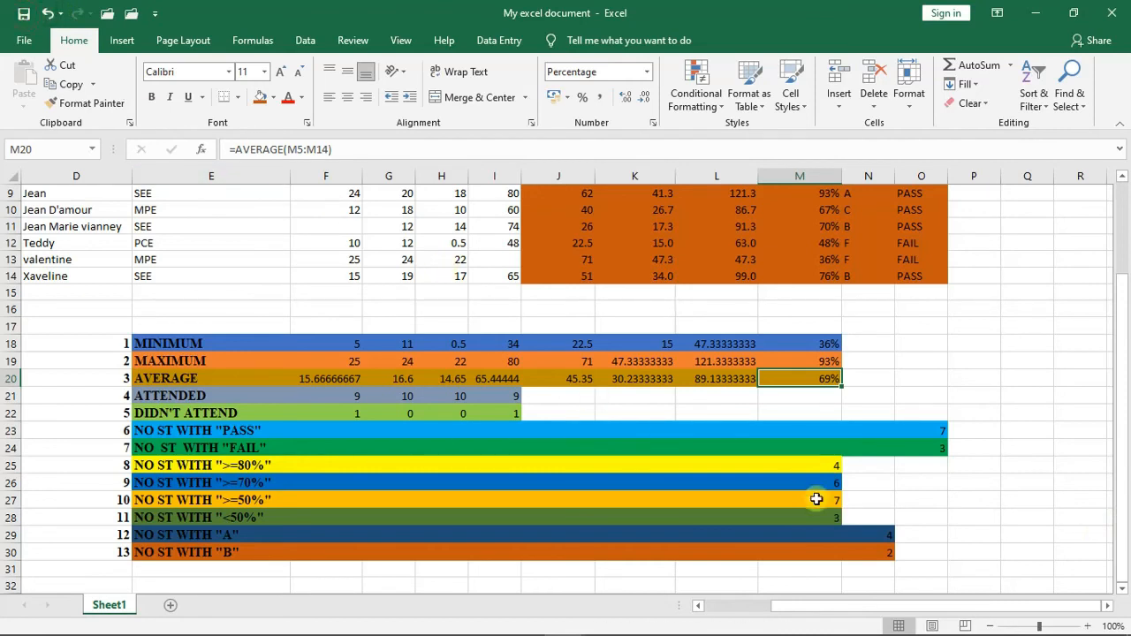
pyautogui.click(968, 527)
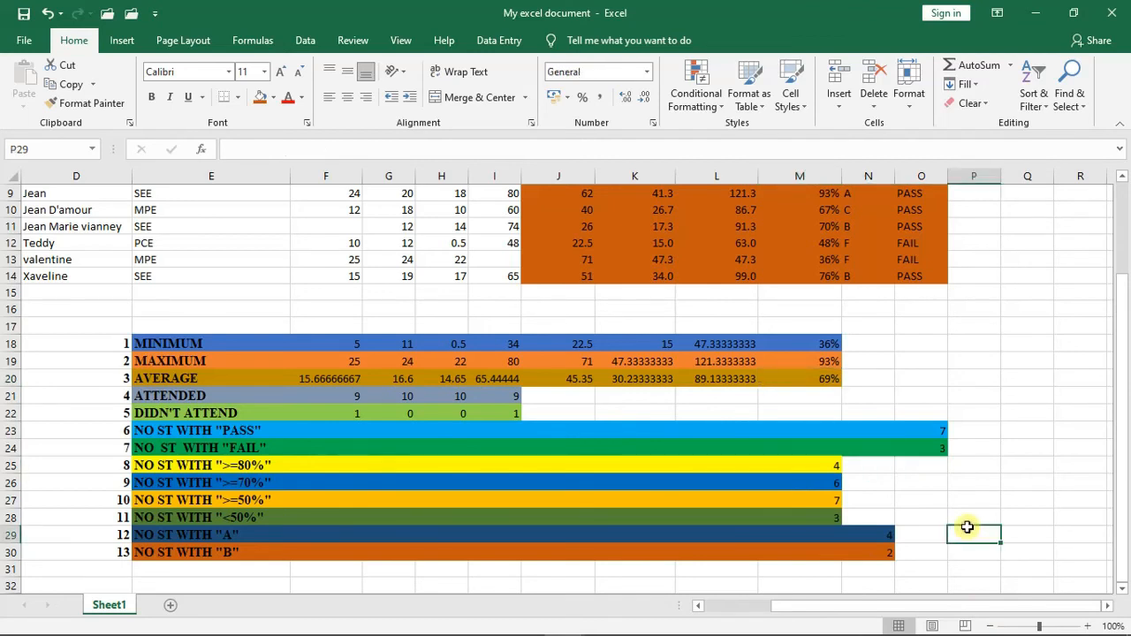